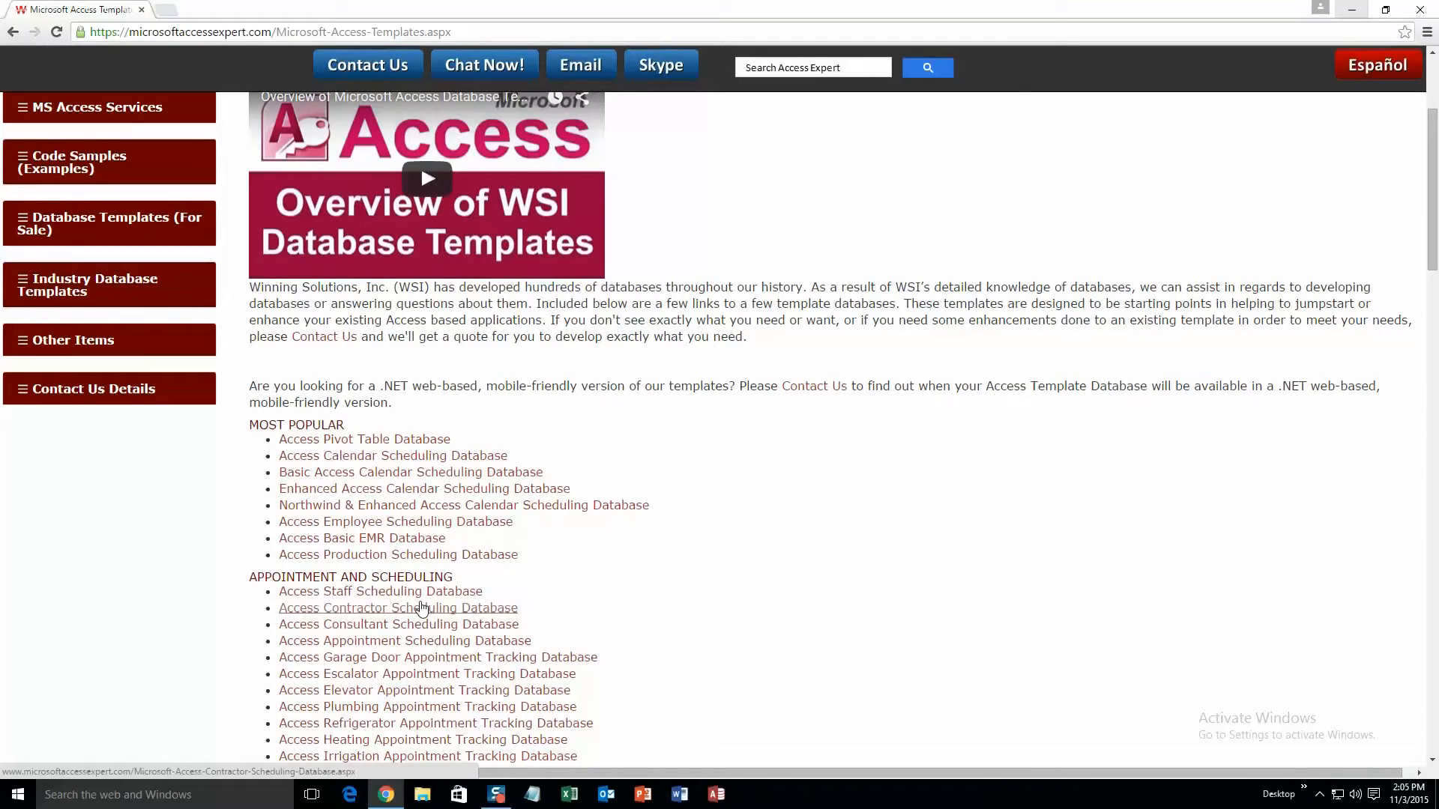
Step: Browse the page's list of Access template databases
{"action": "scroll", "coordinate": [422, 607], "scroll_direction": "down", "scroll_amount": 3}
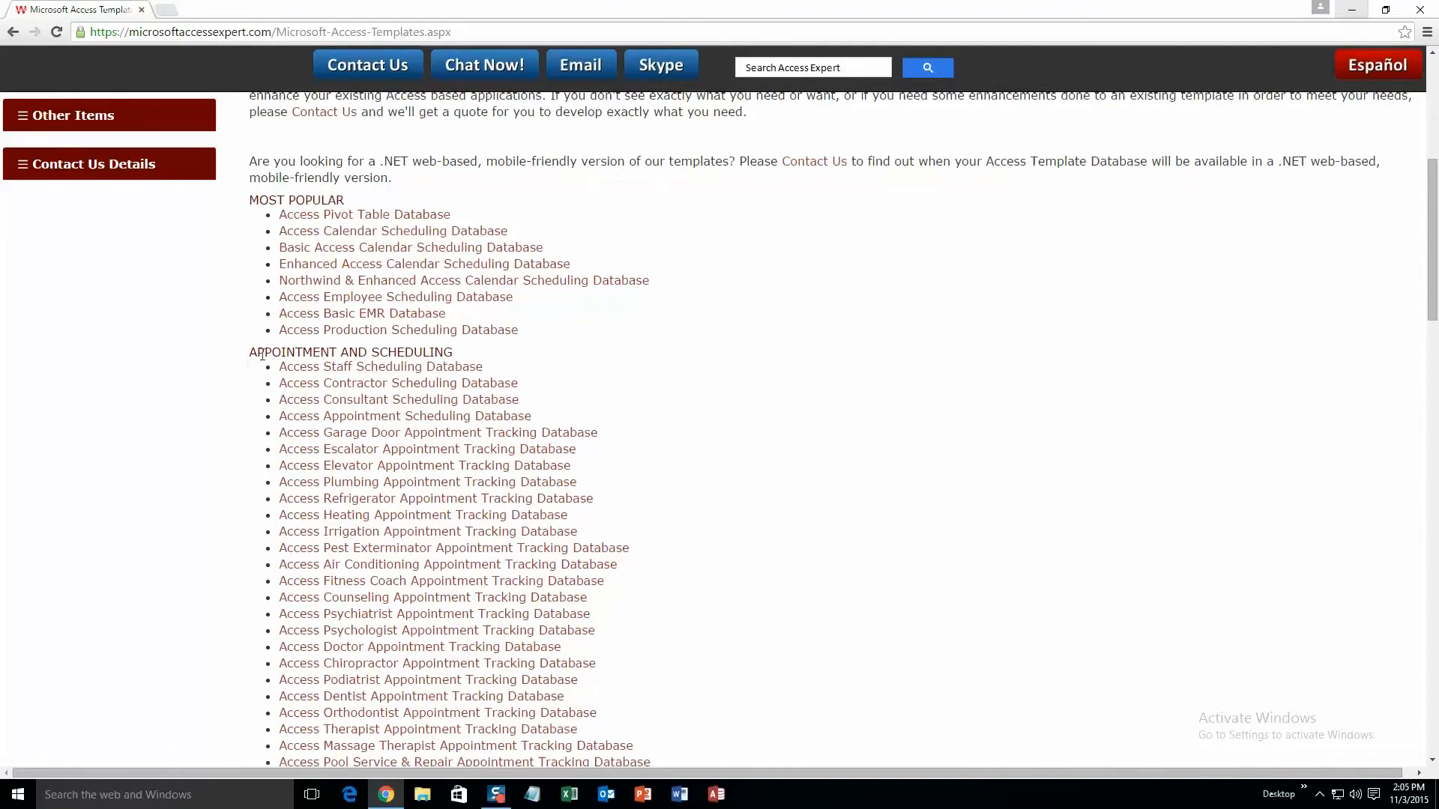
{"action": "scroll", "coordinate": [378, 411], "scroll_direction": "down", "scroll_amount": 15}
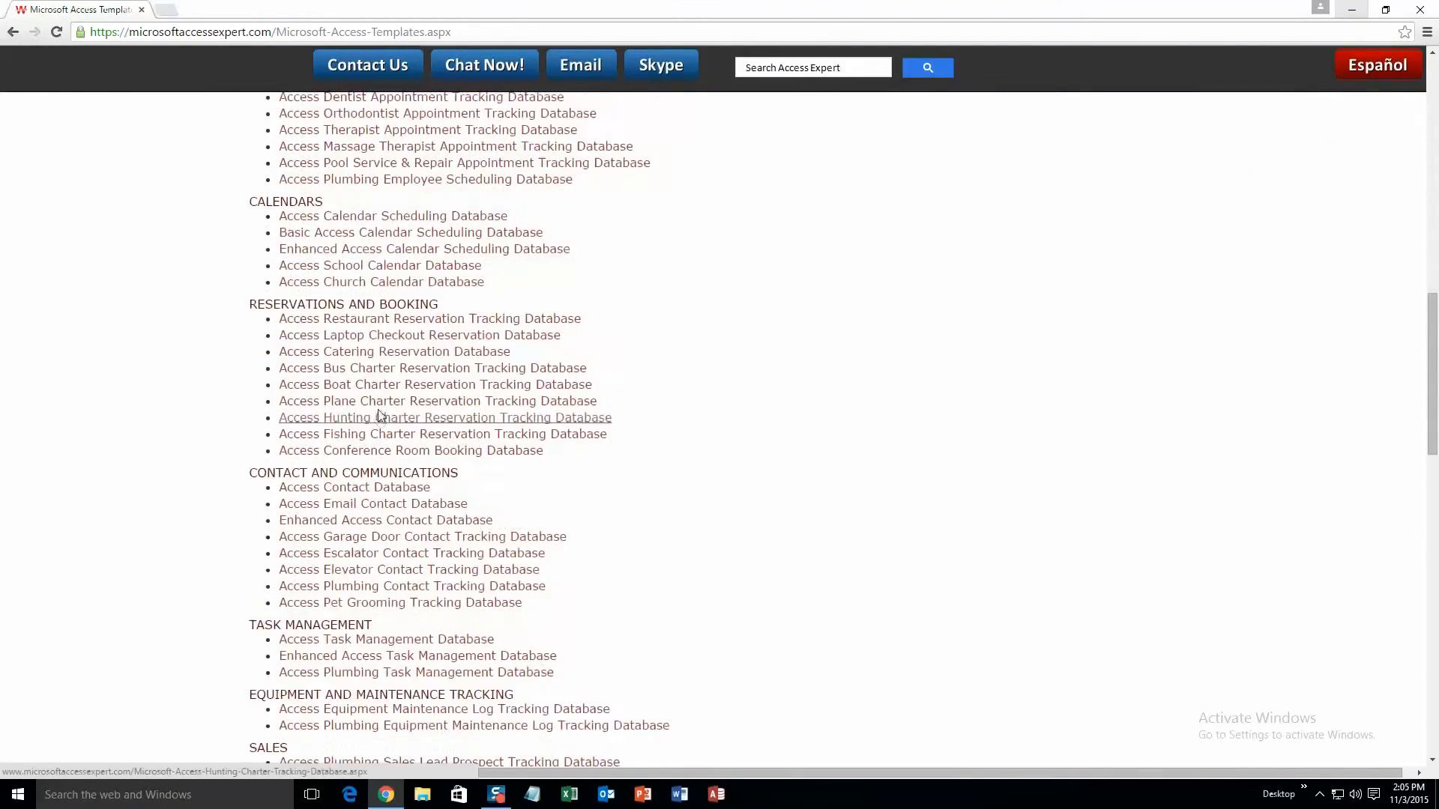
{"action": "scroll", "coordinate": [379, 413], "scroll_direction": "down", "scroll_amount": 10}
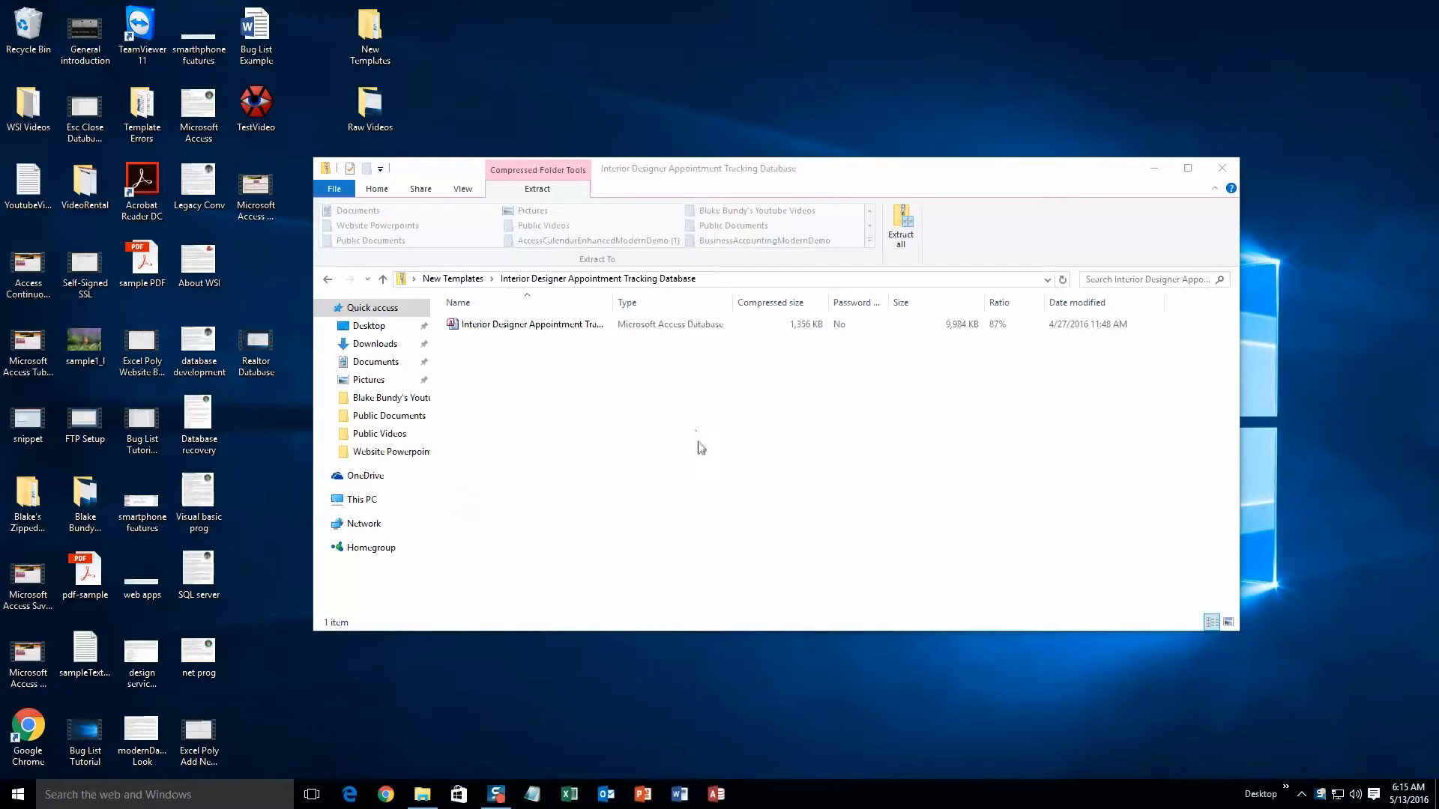
Step: Extract all files from the compressed Interior Designer Appointment Tracking Database folder
{"action": "left_click", "coordinate": [893, 249]}
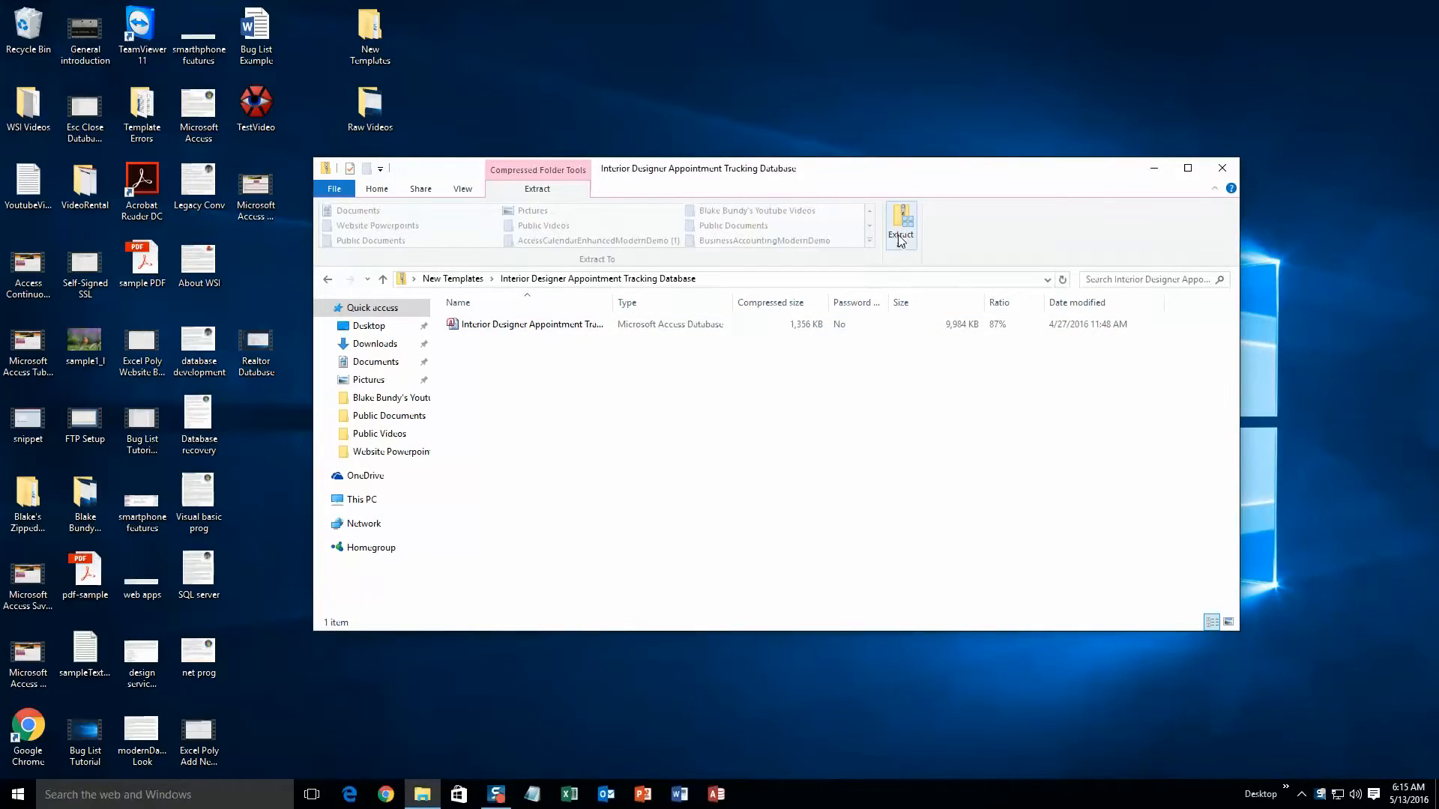
{"action": "left_click", "coordinate": [901, 228]}
{"action": "left_click", "coordinate": [839, 539]}
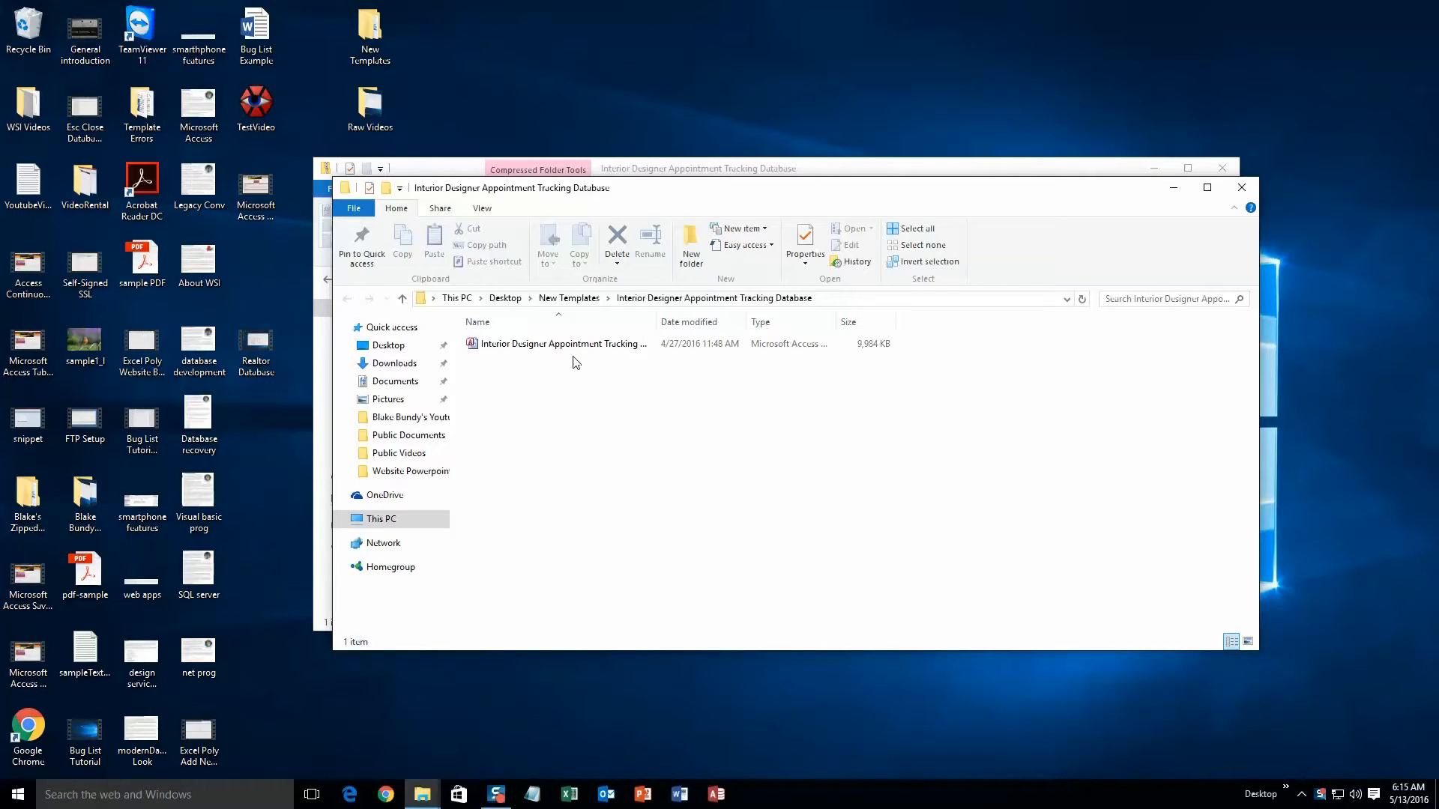
Step: Open the extracted Interior Designer Appointment Tracking Database, accepting the security notice
{"action": "double_click", "coordinate": [575, 345]}
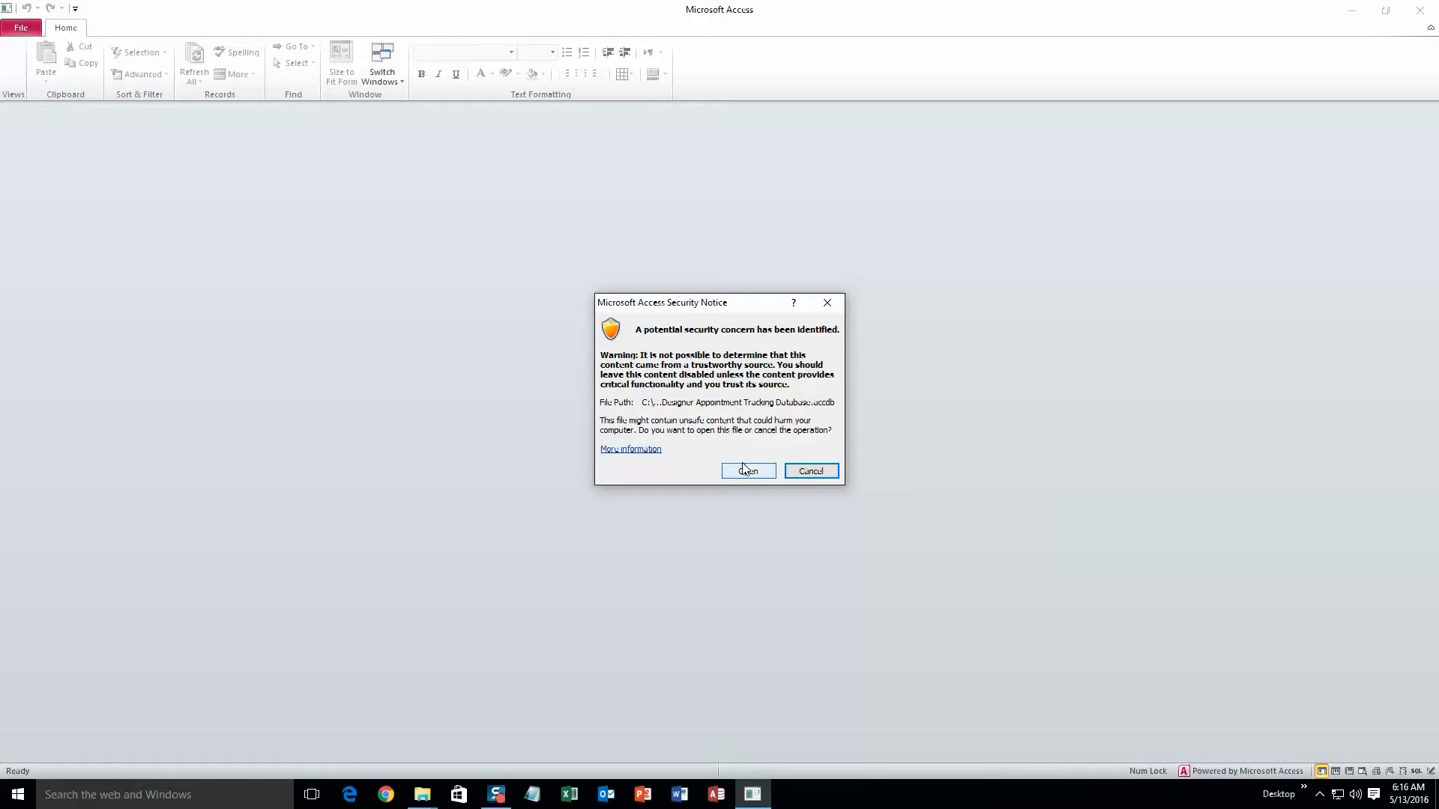
{"action": "left_click", "coordinate": [745, 472]}
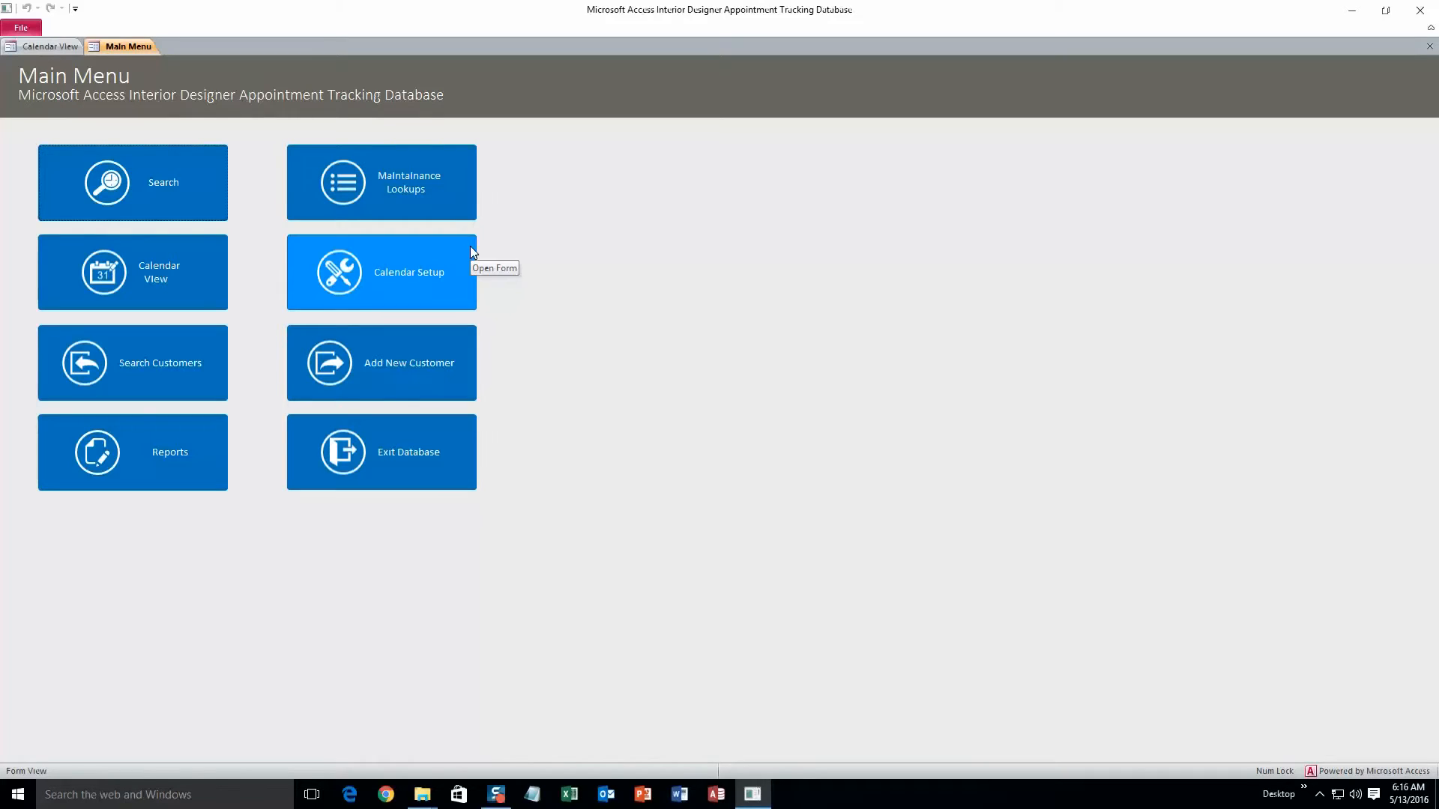
Step: Open the new customer form and enter the customer's first name, middle initial and last name
{"action": "left_click", "coordinate": [427, 361]}
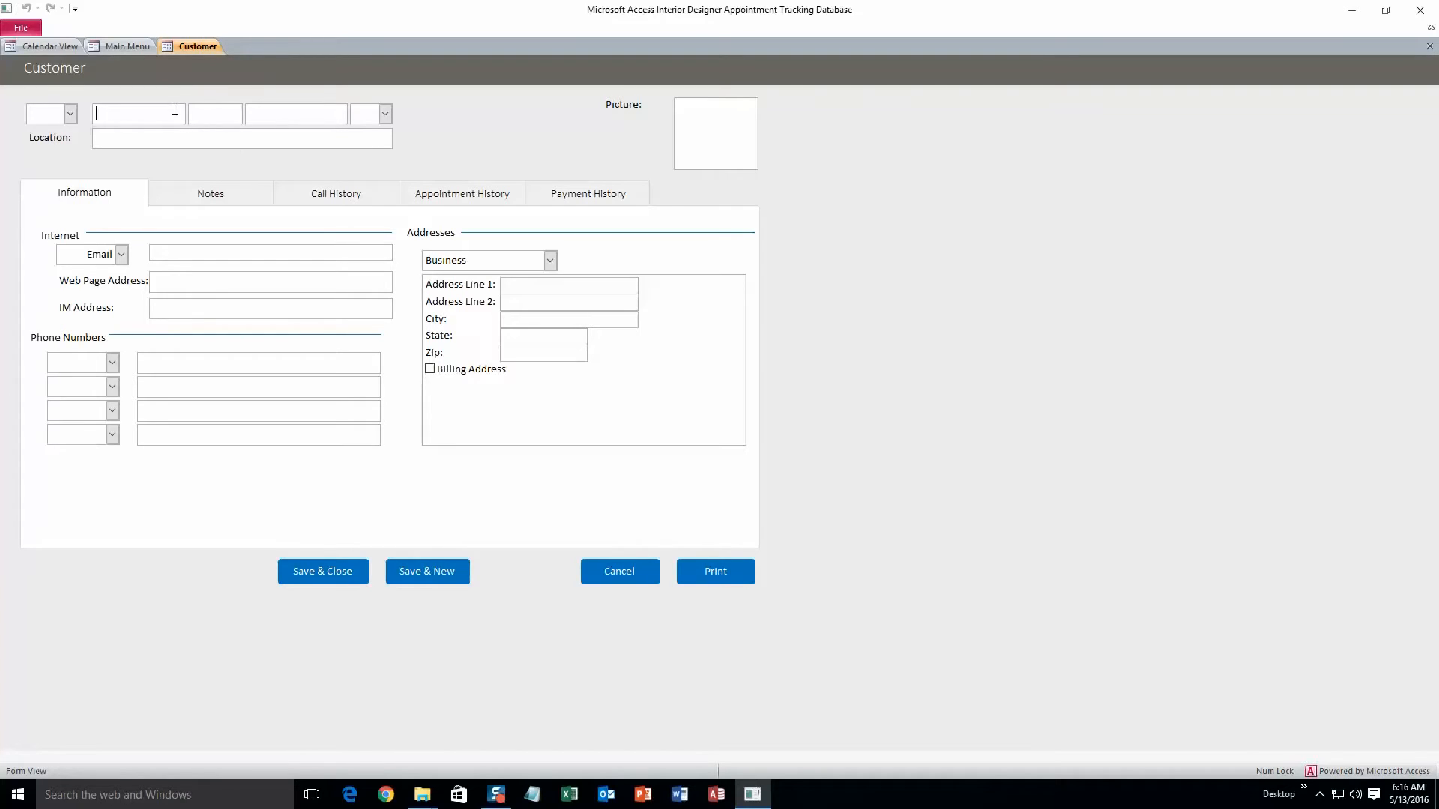
{"action": "type", "text": "John"}
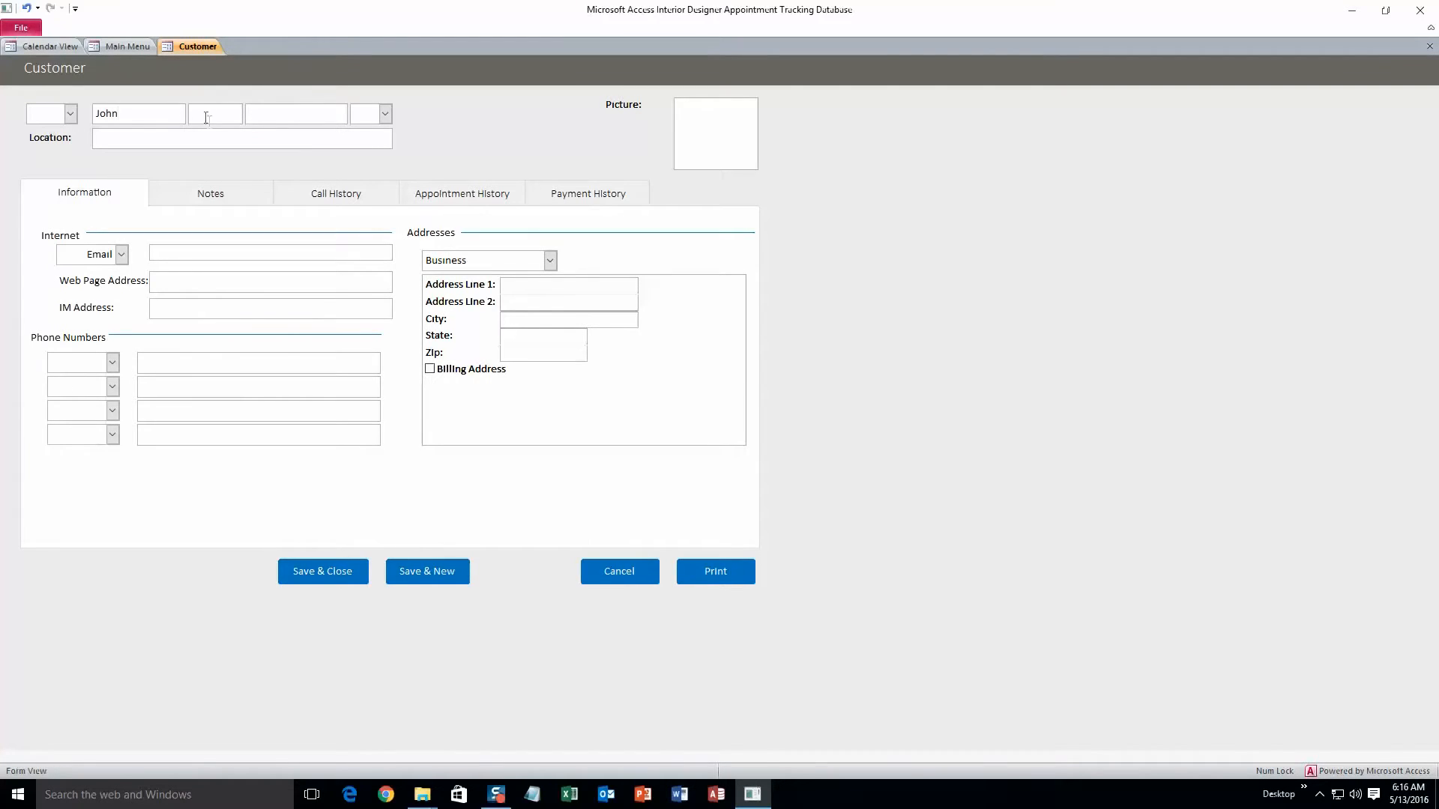
{"action": "type", "text": "R"}
{"action": "left_click", "coordinate": [250, 118]}
{"action": "type", "text": "Smith"}
Step: Fill in the customer's e-mail address
{"action": "left_click", "coordinate": [179, 251]}
{"action": "type", "text": "test@test.com"}
Step: Set the first phone number type to Assistant and enter the customer's phone number
{"action": "left_click", "coordinate": [176, 363]}
{"action": "left_click", "coordinate": [112, 363]}
{"action": "left_click", "coordinate": [107, 383]}
{"action": "left_click", "coordinate": [145, 362]}
{"action": "type", "text": "5555555555"}
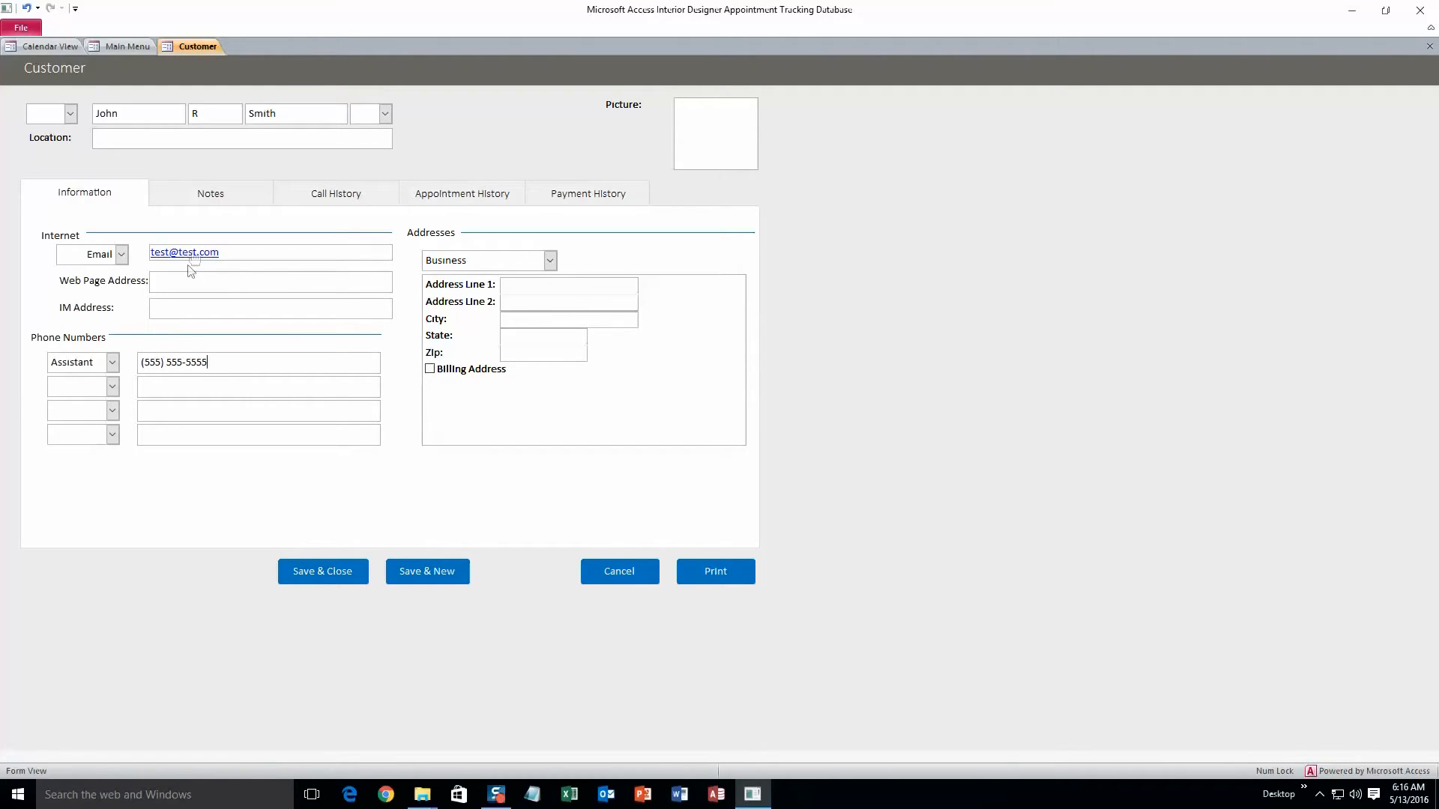
Step: Review the Notes, Call History, Appointment History and Payment History tabs of the customer form
{"action": "left_click", "coordinate": [213, 198]}
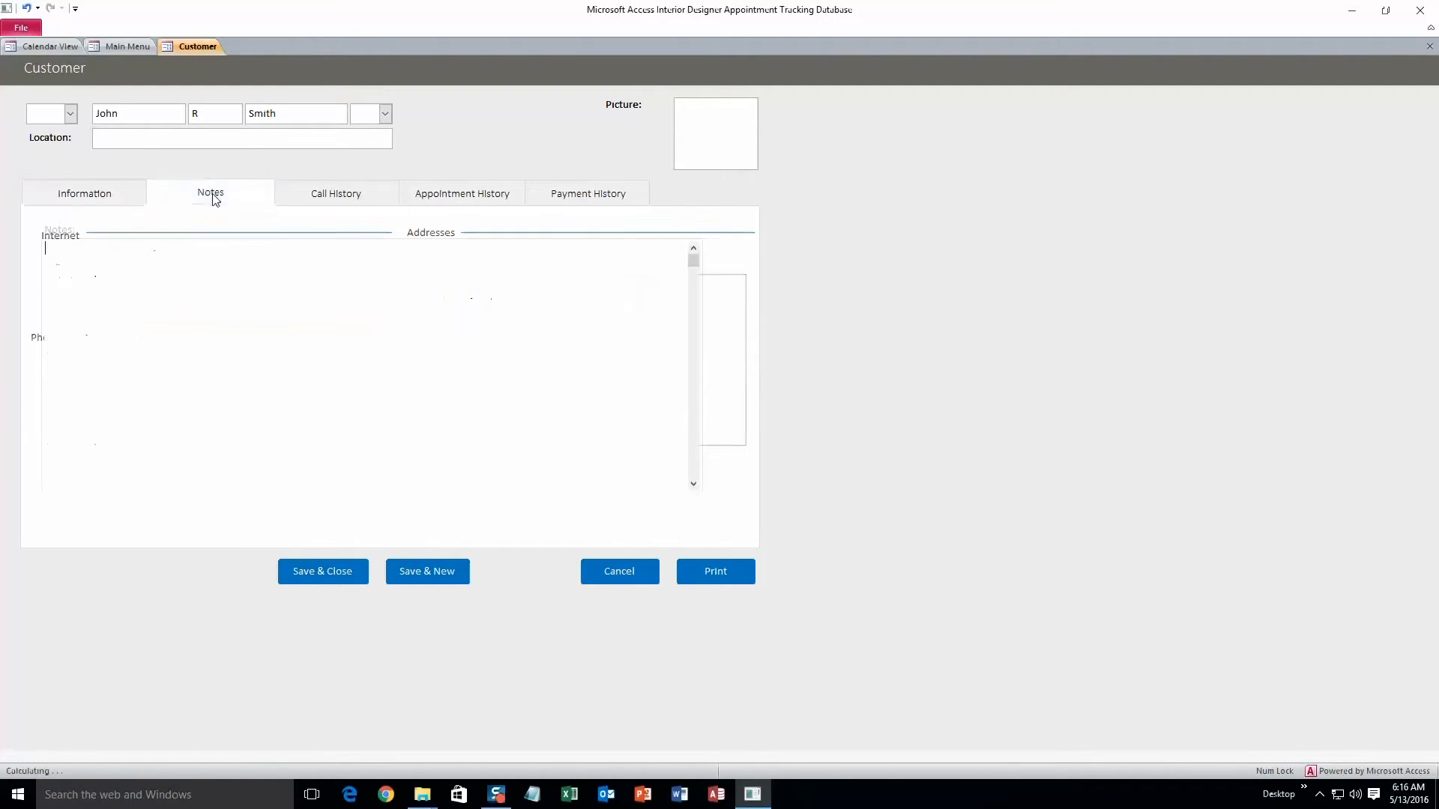
{"action": "left_click", "coordinate": [344, 200]}
{"action": "left_click", "coordinate": [438, 197]}
{"action": "left_click", "coordinate": [578, 194]}
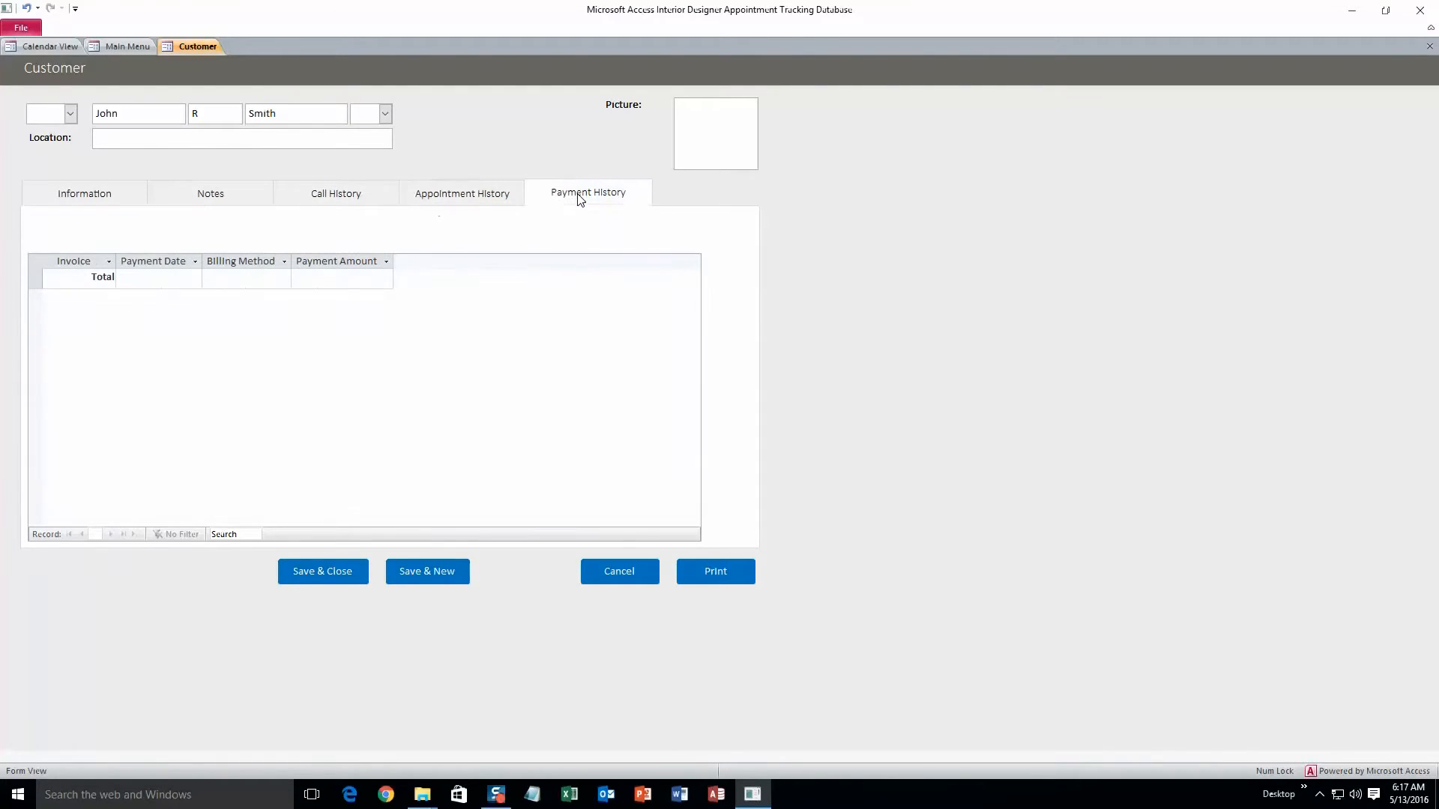
{"action": "left_click", "coordinate": [717, 143]}
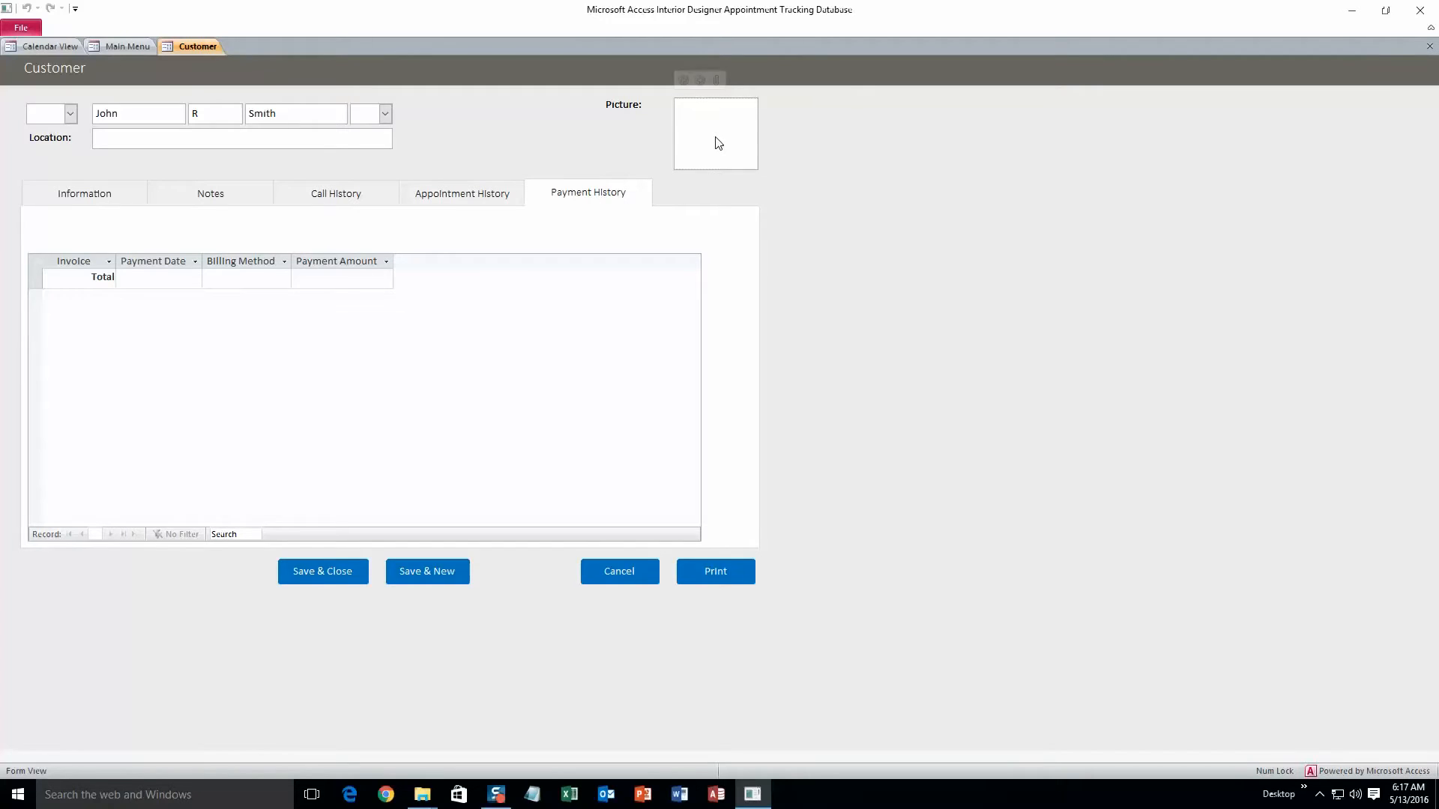
{"action": "left_click", "coordinate": [716, 81]}
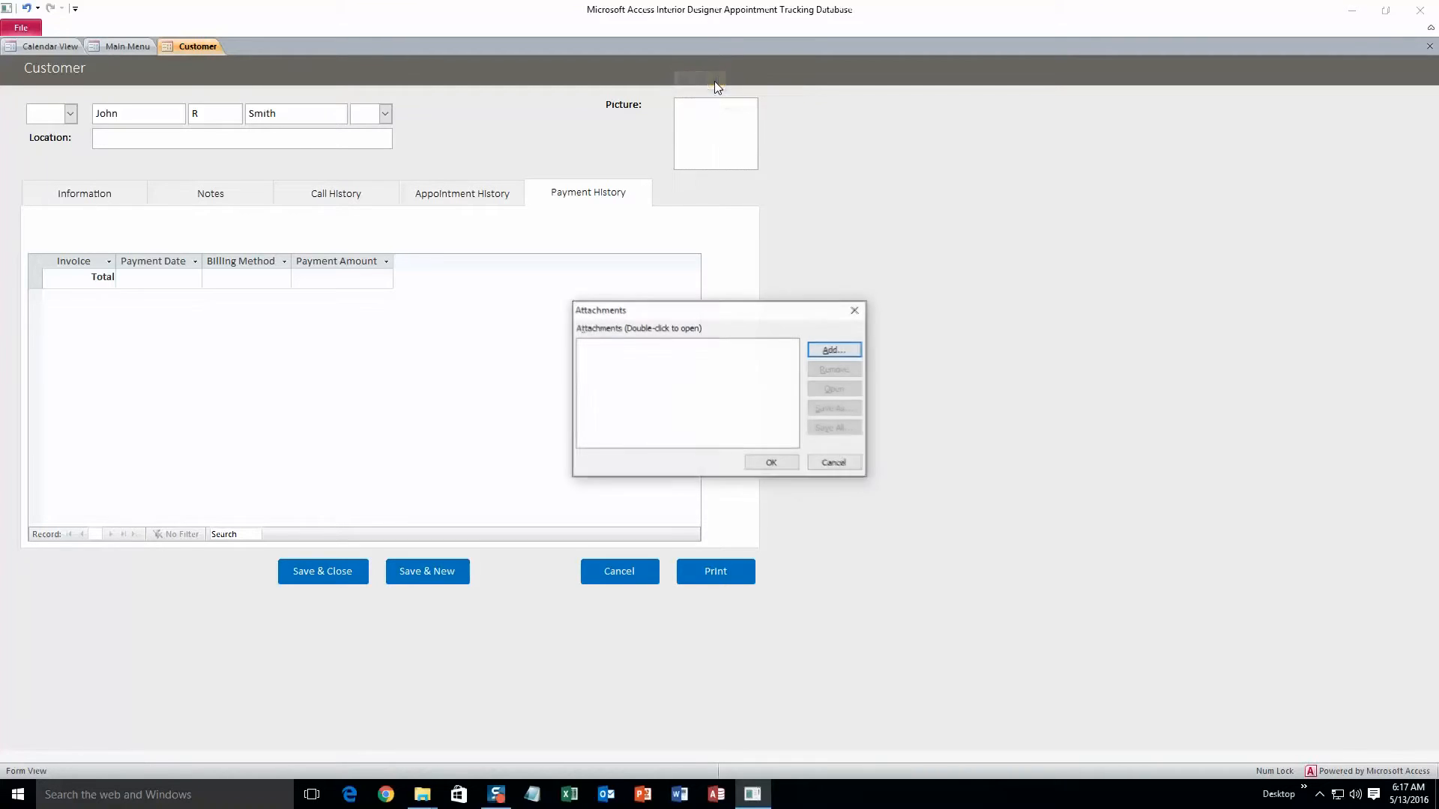
{"action": "left_click", "coordinate": [830, 350]}
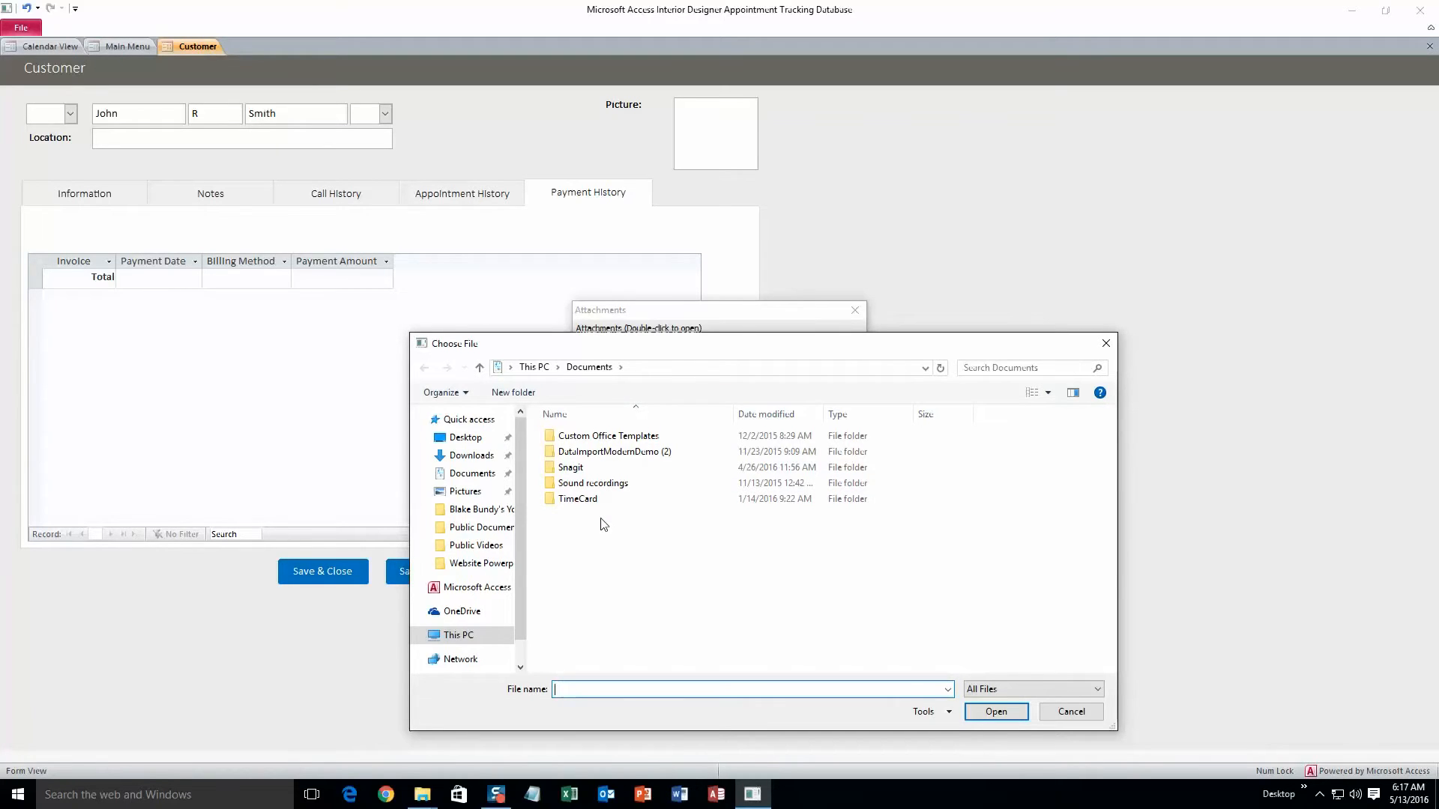
{"action": "left_click", "coordinate": [1072, 711]}
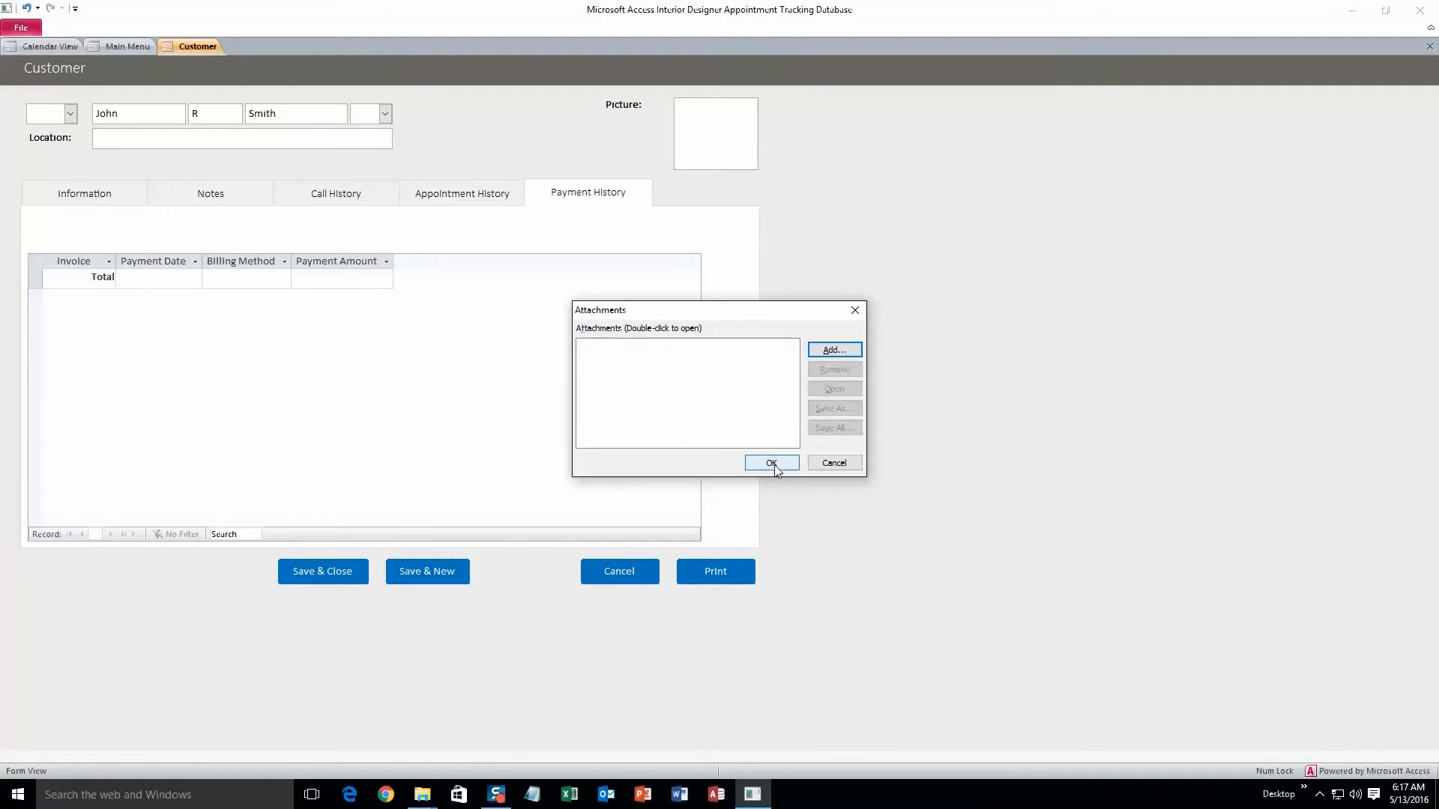
{"action": "left_click", "coordinate": [834, 463]}
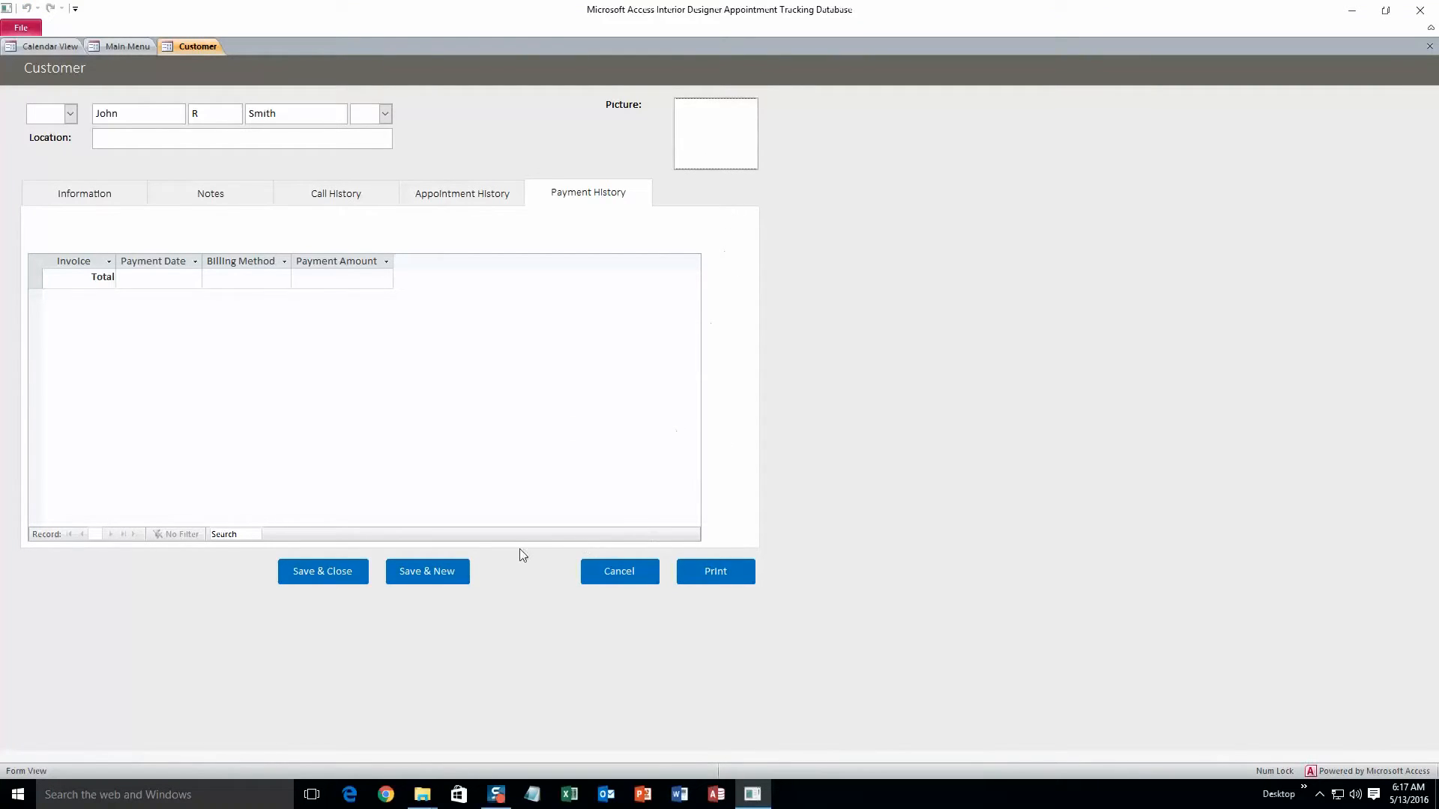
Step: Return to the Information tab and save and close the new customer record
{"action": "left_click", "coordinate": [131, 202]}
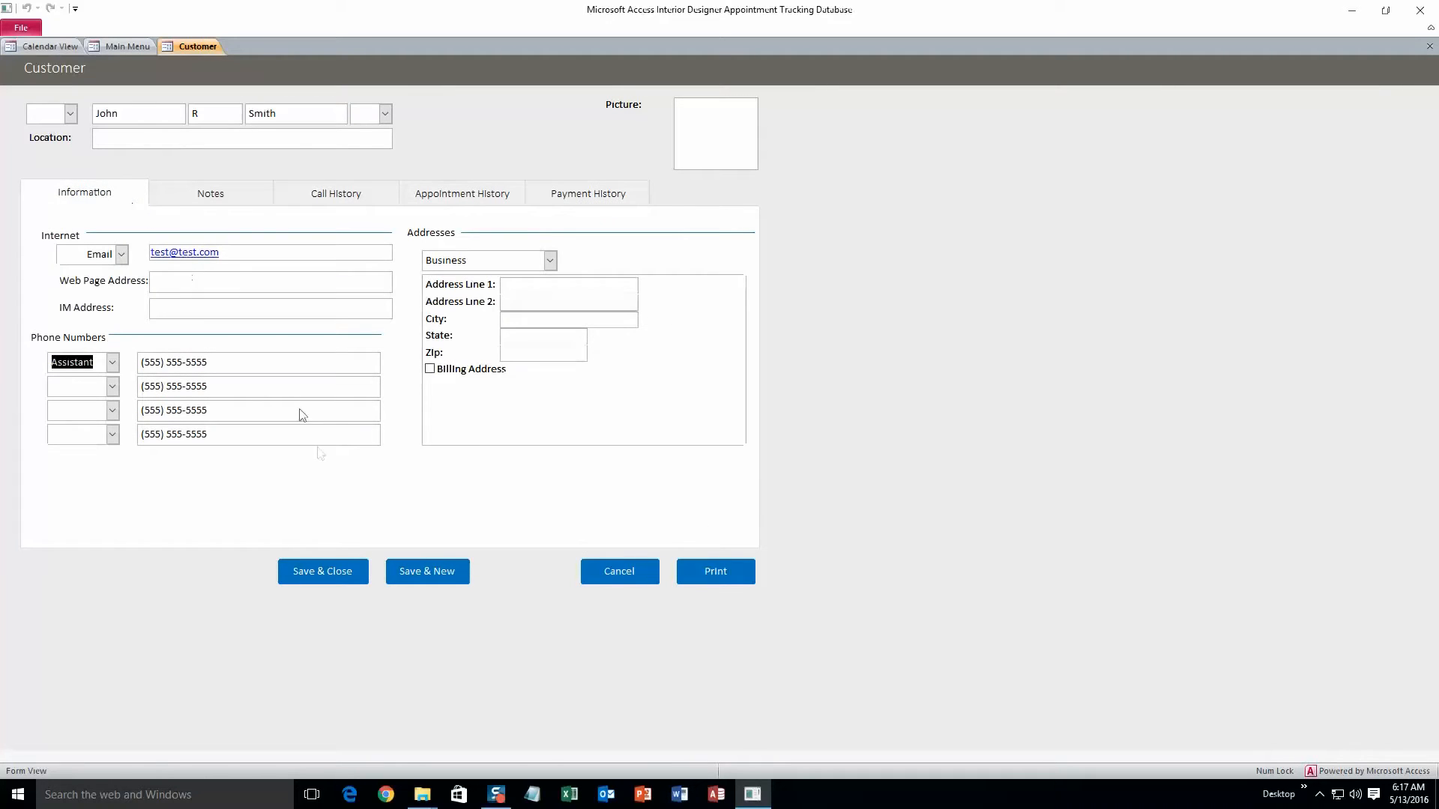
{"action": "left_click", "coordinate": [323, 572]}
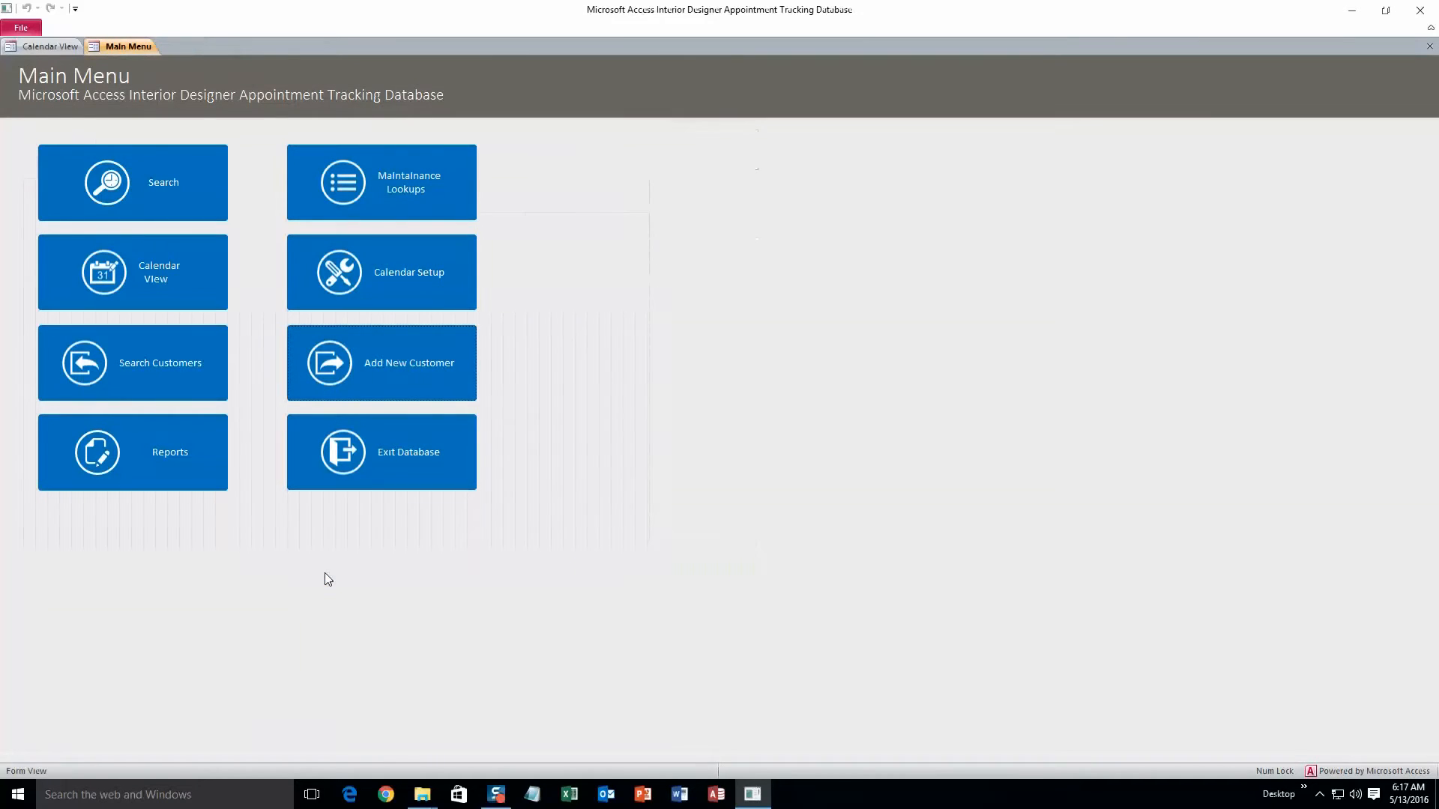
Step: Open the customer search and search by the new customer's last name
{"action": "left_click", "coordinate": [204, 367]}
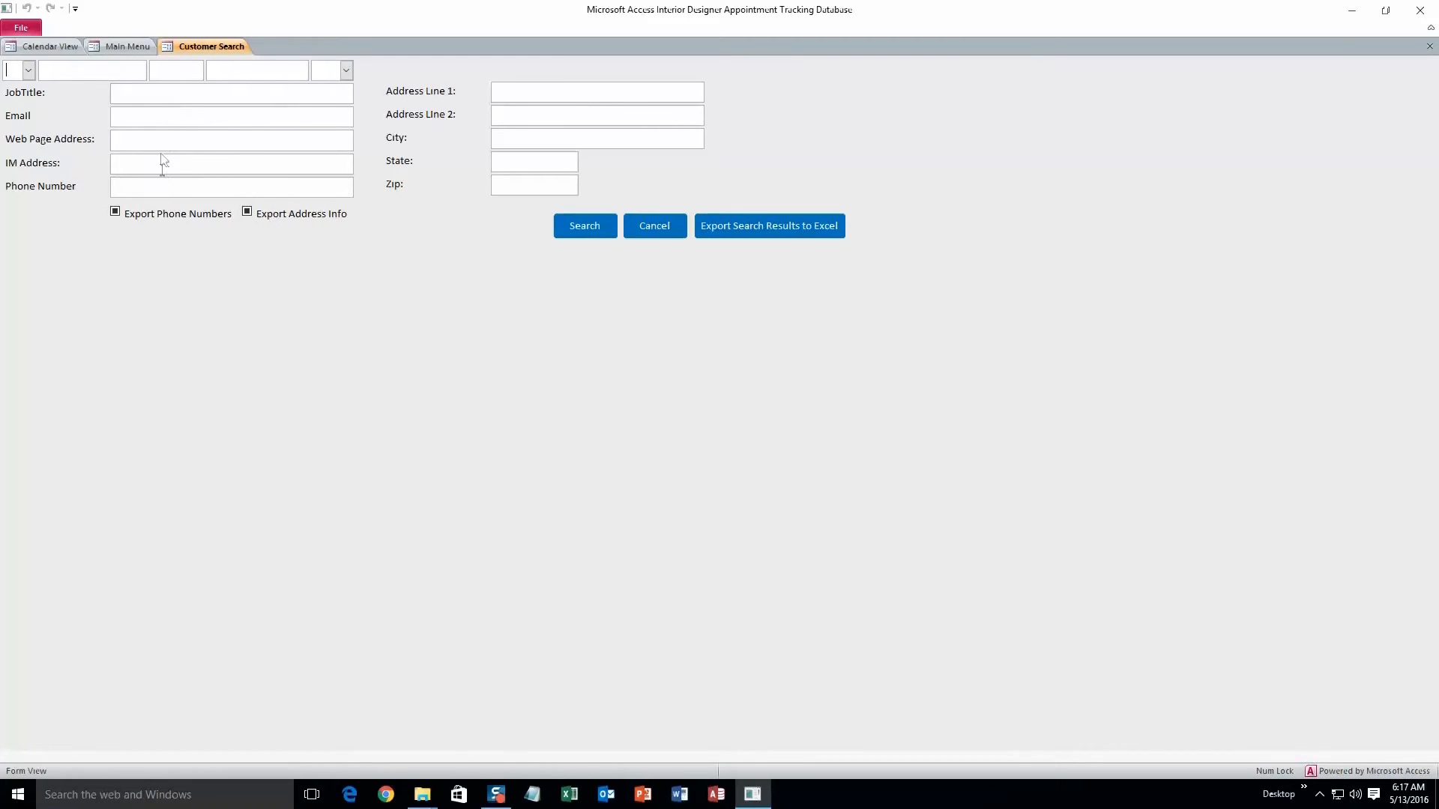
{"action": "left_click", "coordinate": [141, 76]}
{"action": "type", "text": "Smith"}
{"action": "left_click", "coordinate": [609, 234]}
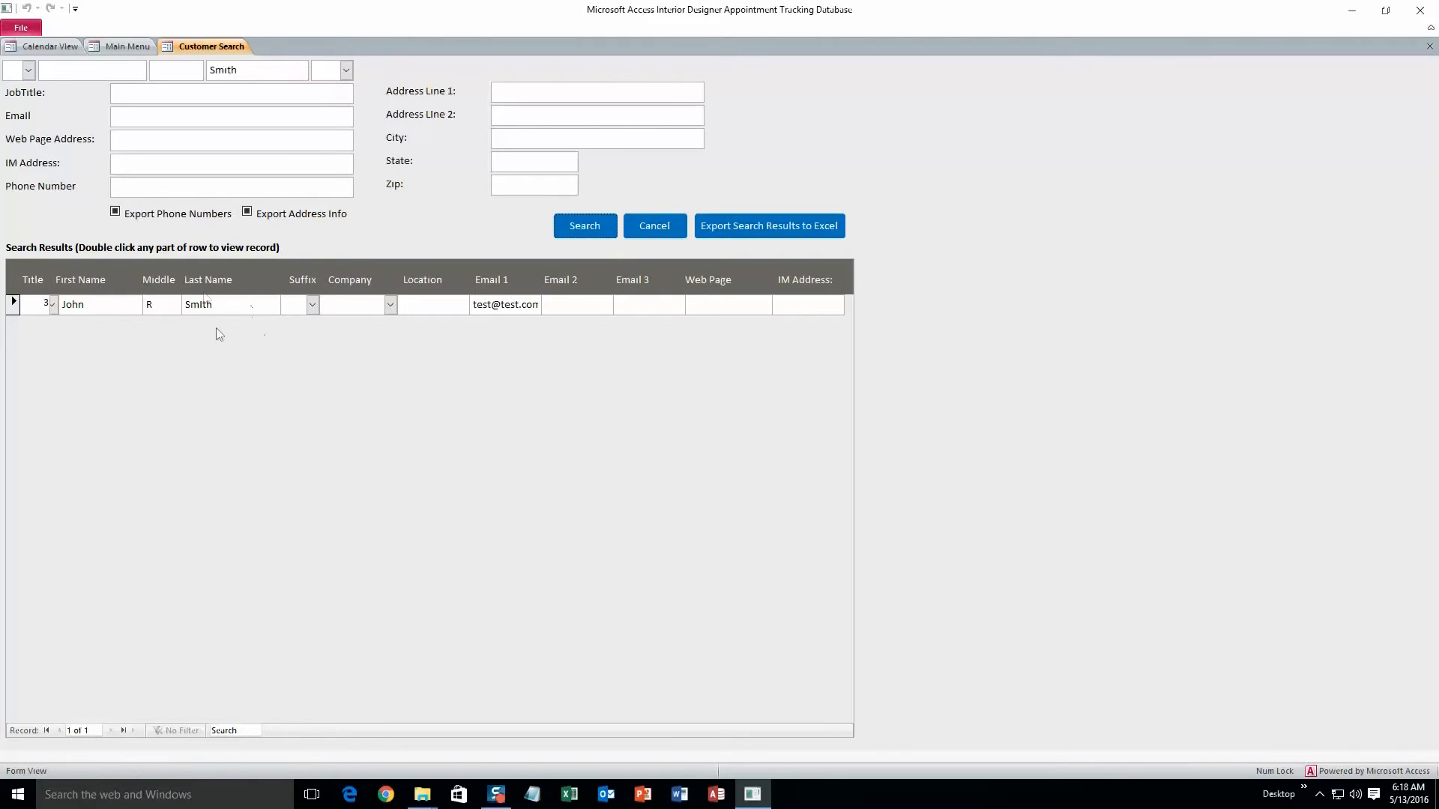
Step: Export the search results to Excel and close the resulting workbook
{"action": "left_click", "coordinate": [753, 227]}
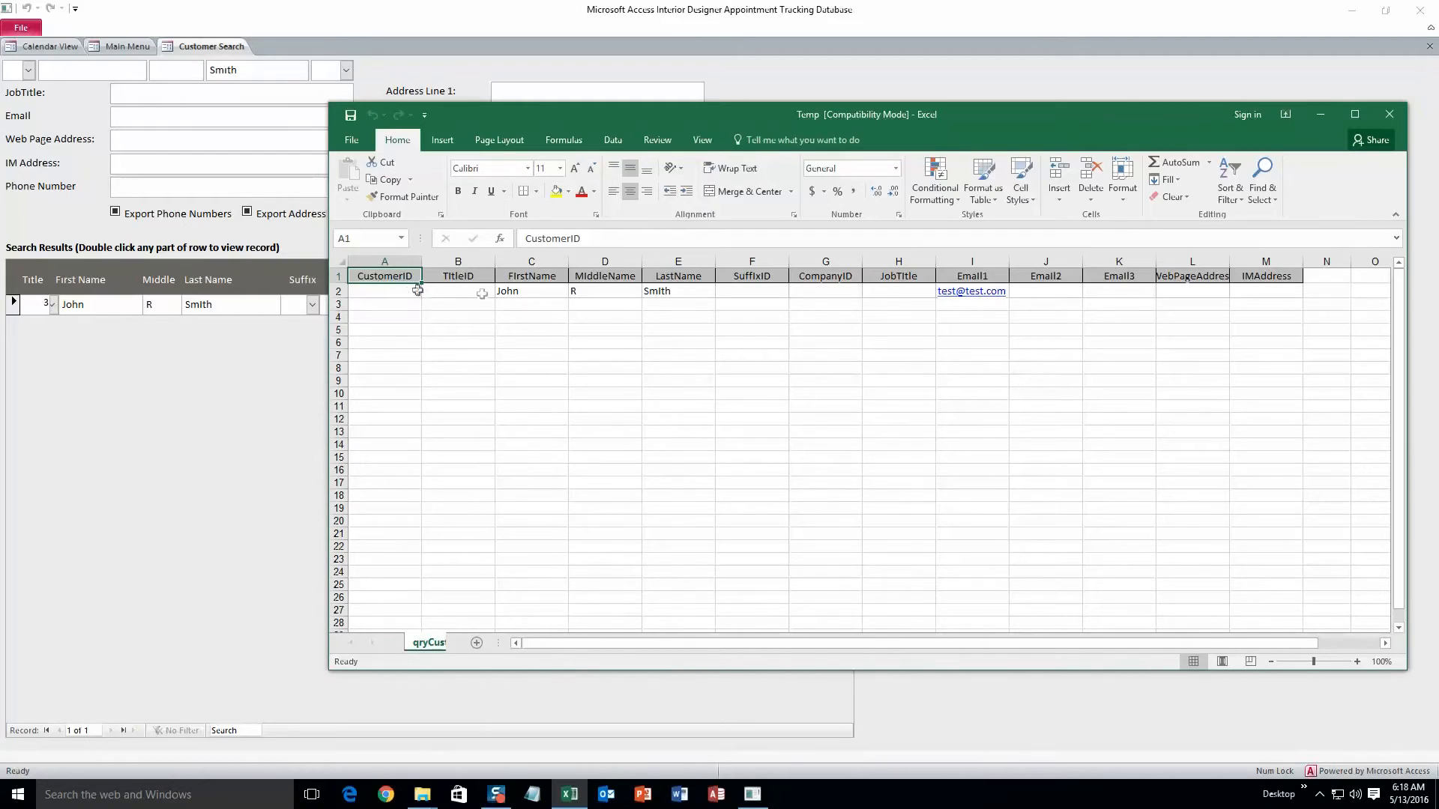
{"action": "left_click", "coordinate": [1388, 114]}
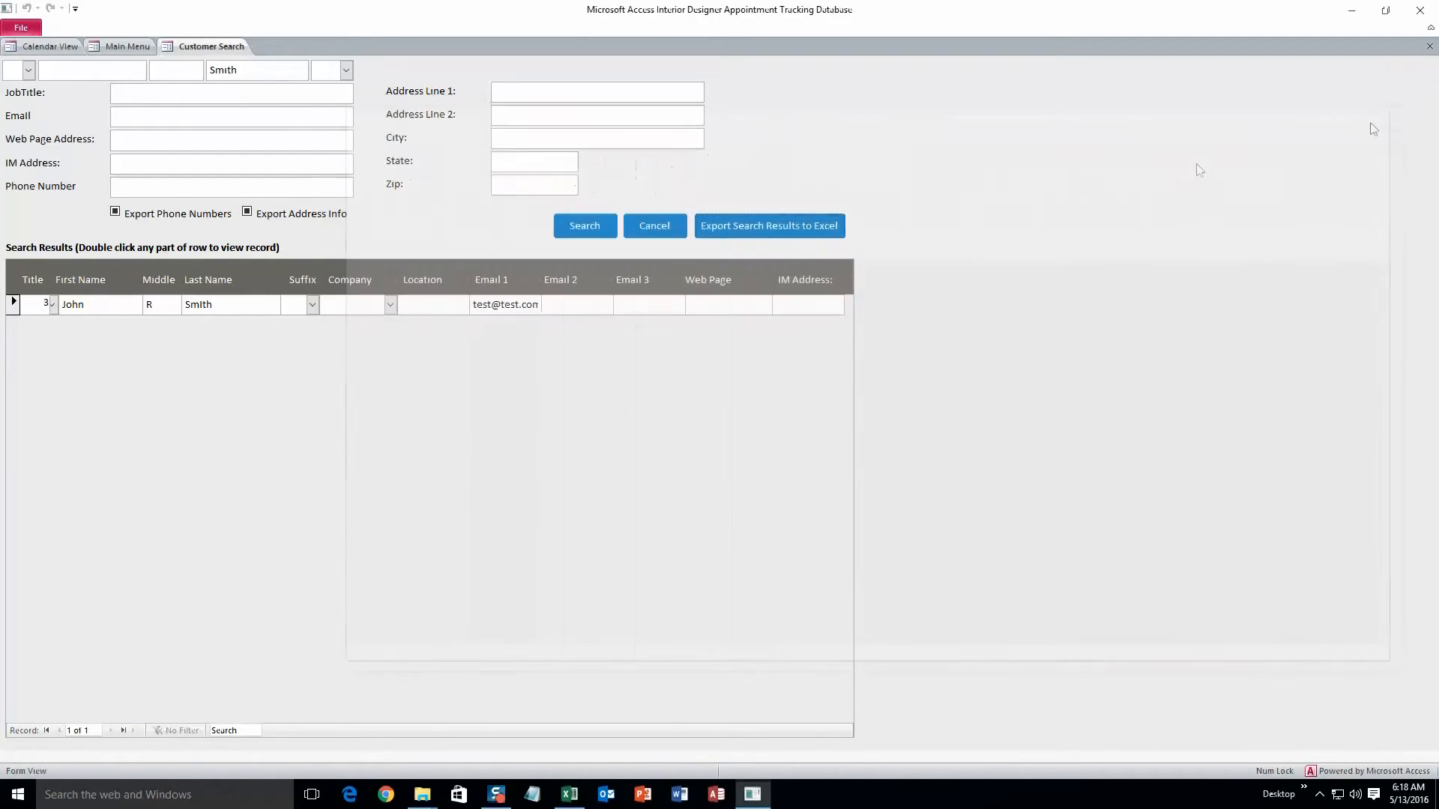
Step: Open the found customer record from the results and close it without changes
{"action": "double_click", "coordinate": [253, 307]}
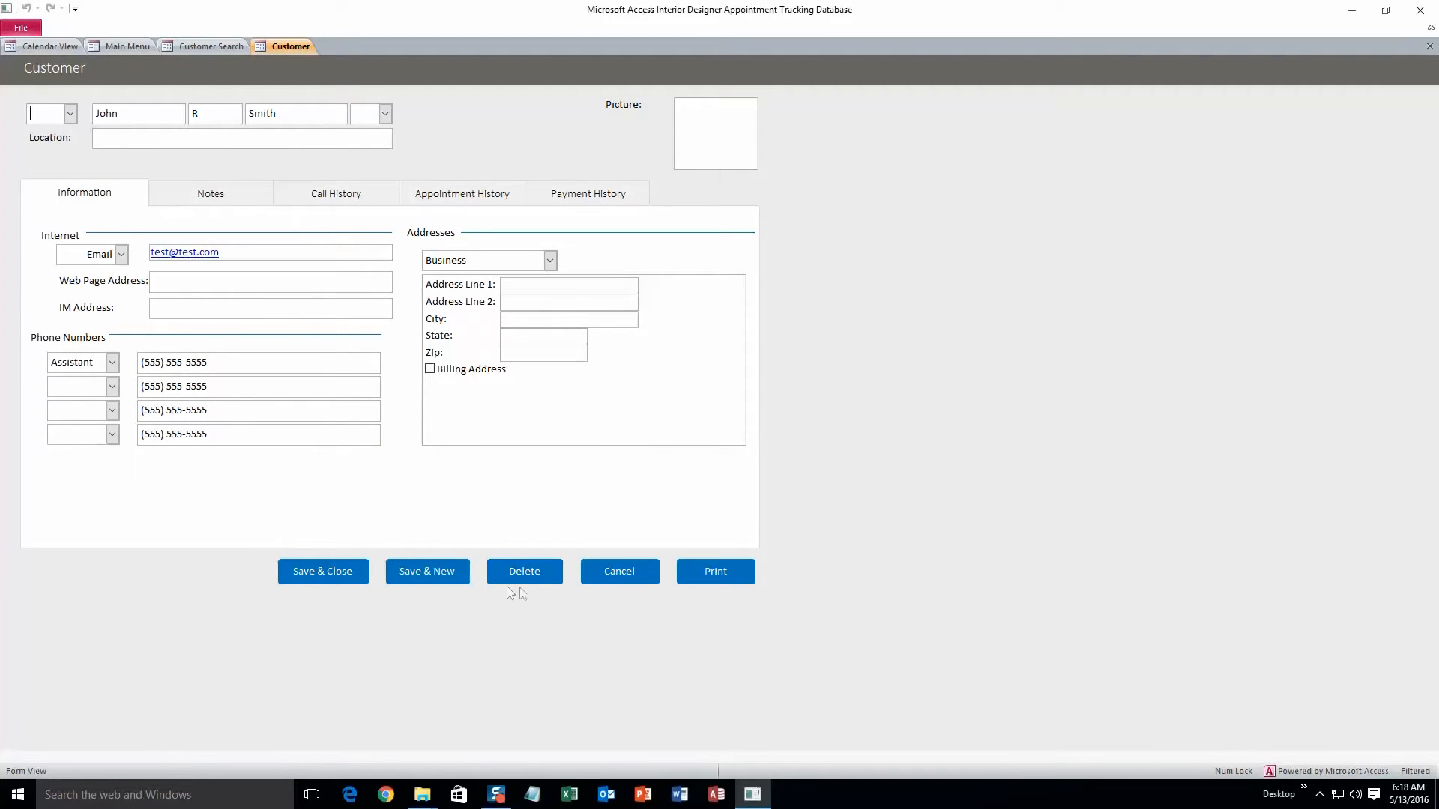
{"action": "left_click", "coordinate": [589, 577]}
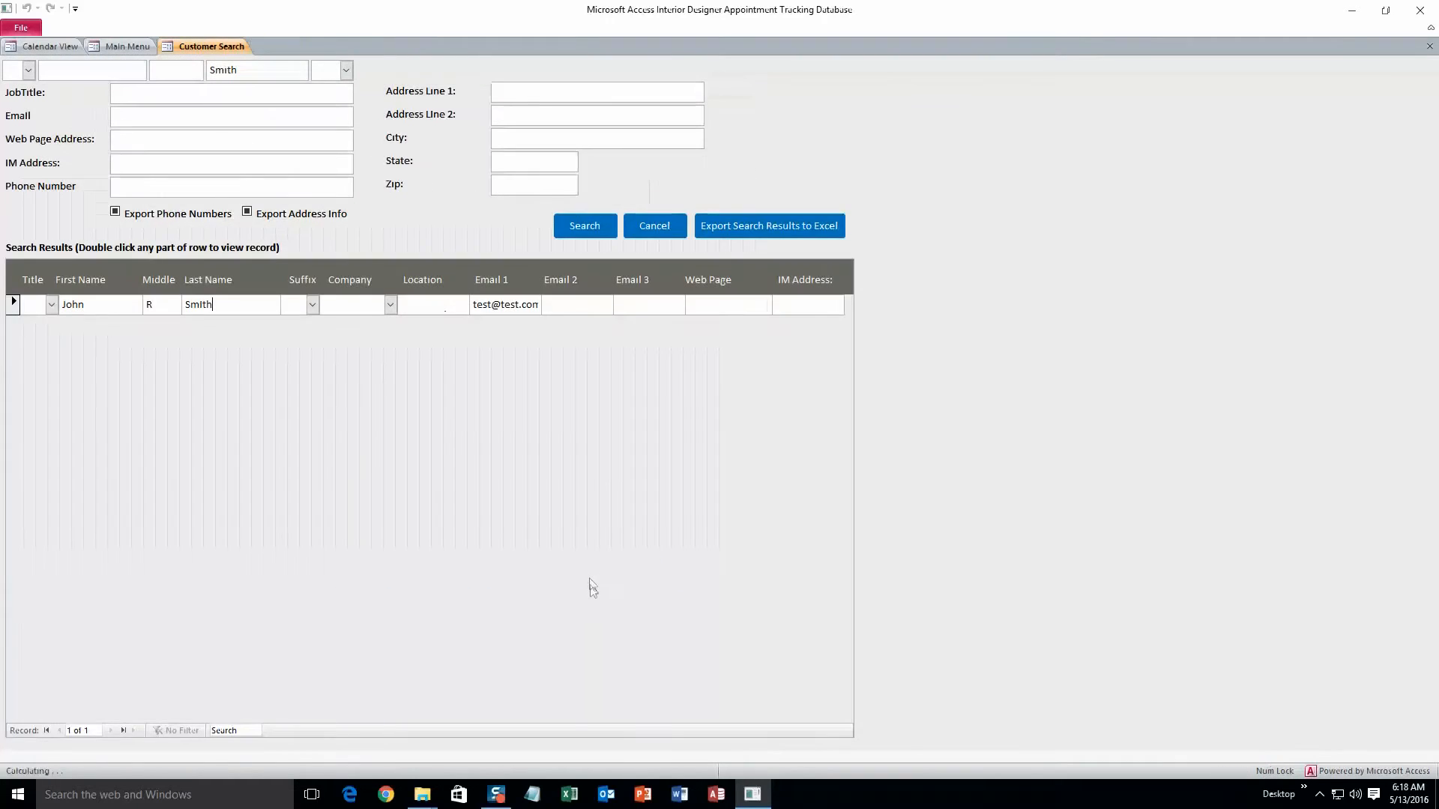
Step: Open the calendar view, start a 9:00 AM appointment and choose the new customer
{"action": "left_click", "coordinate": [139, 46]}
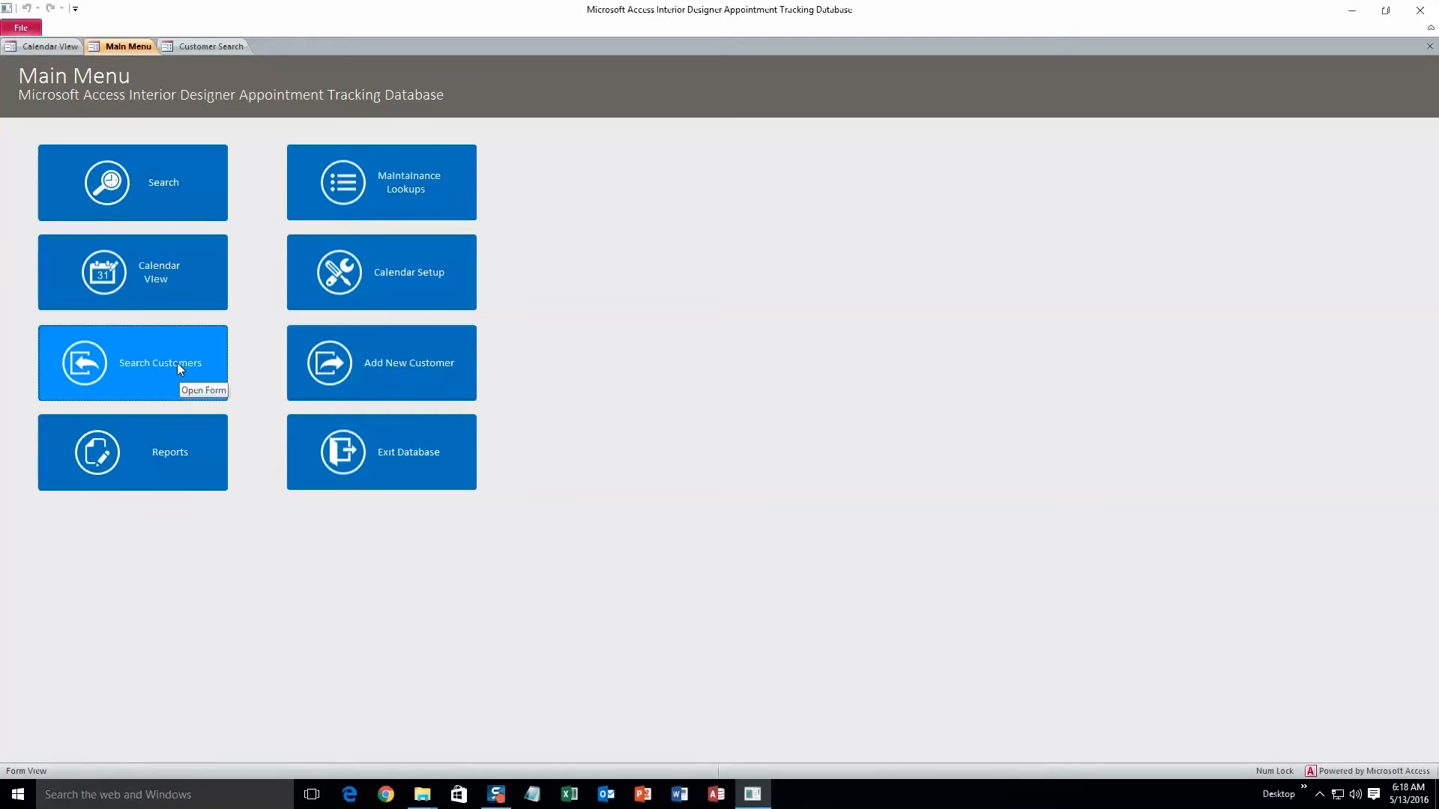
{"action": "left_click", "coordinate": [141, 297]}
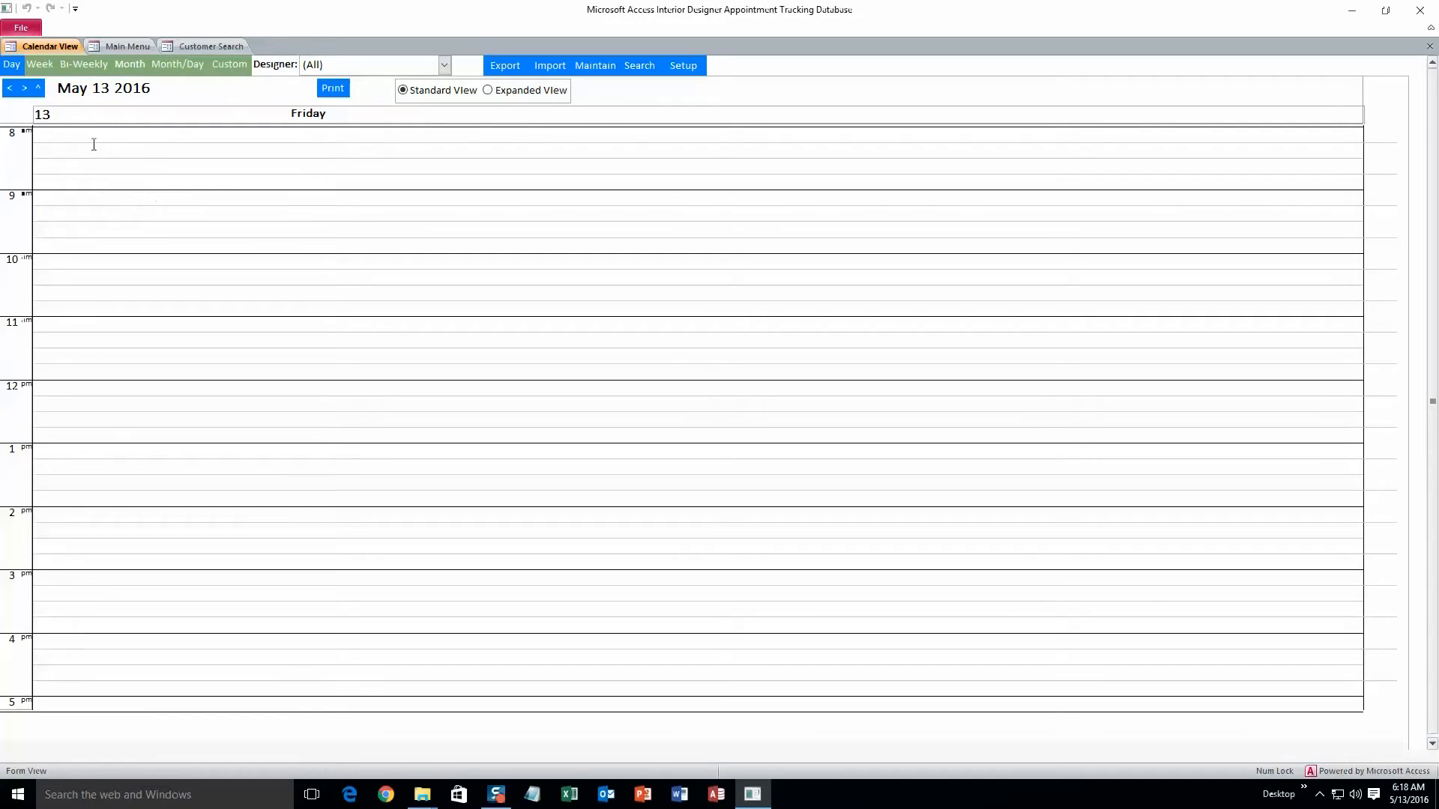
{"action": "double_click", "coordinate": [92, 200]}
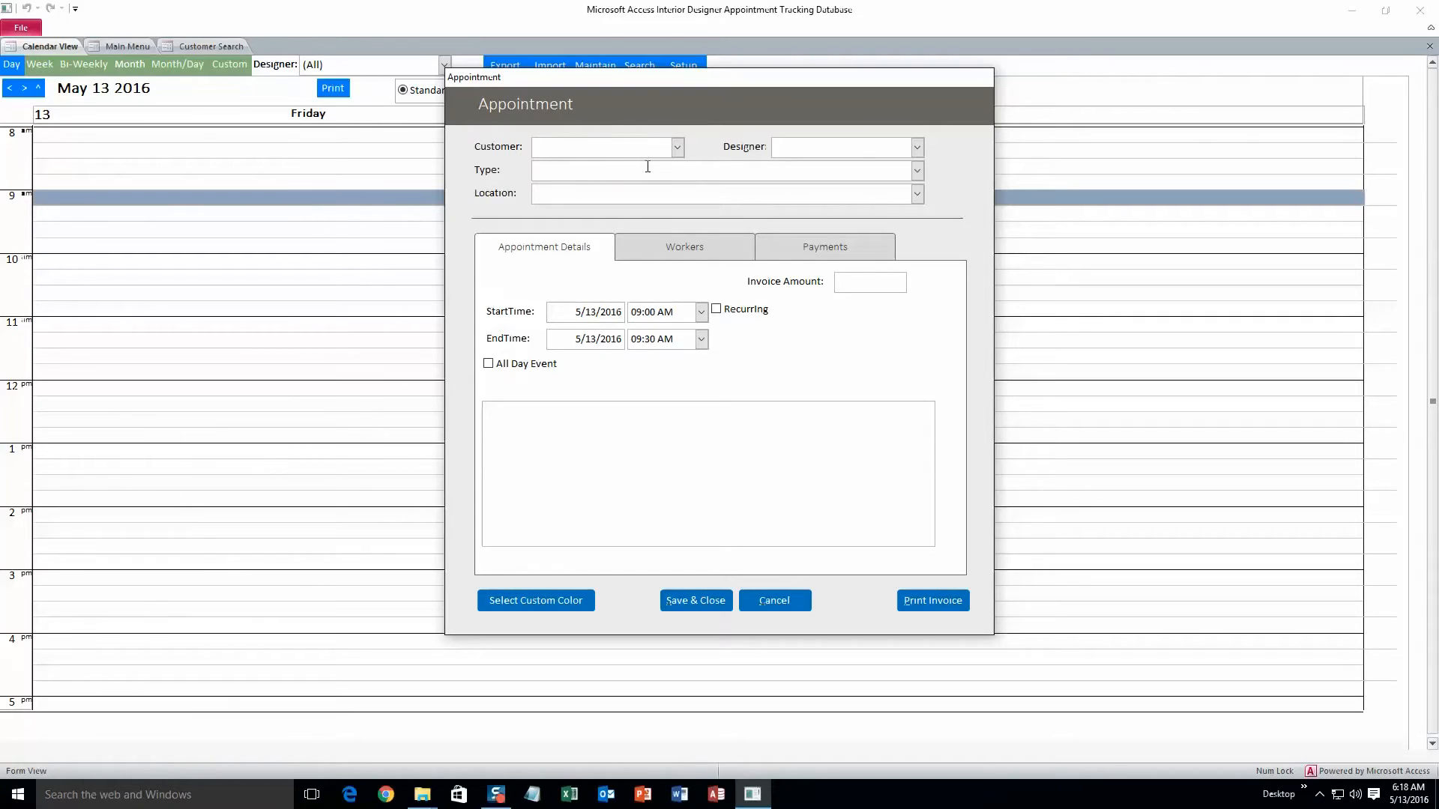
{"action": "left_click", "coordinate": [678, 146]}
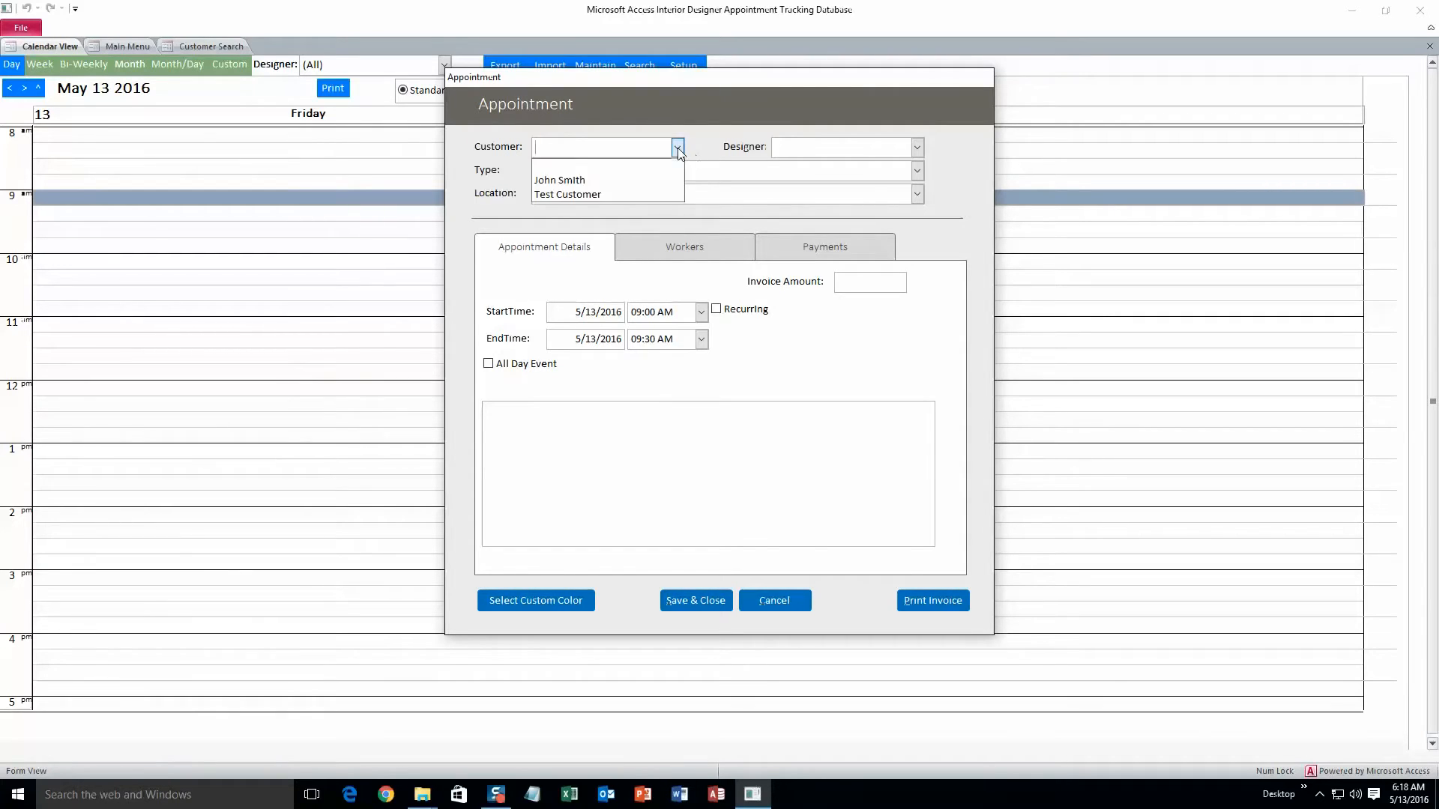
{"action": "left_click", "coordinate": [598, 182]}
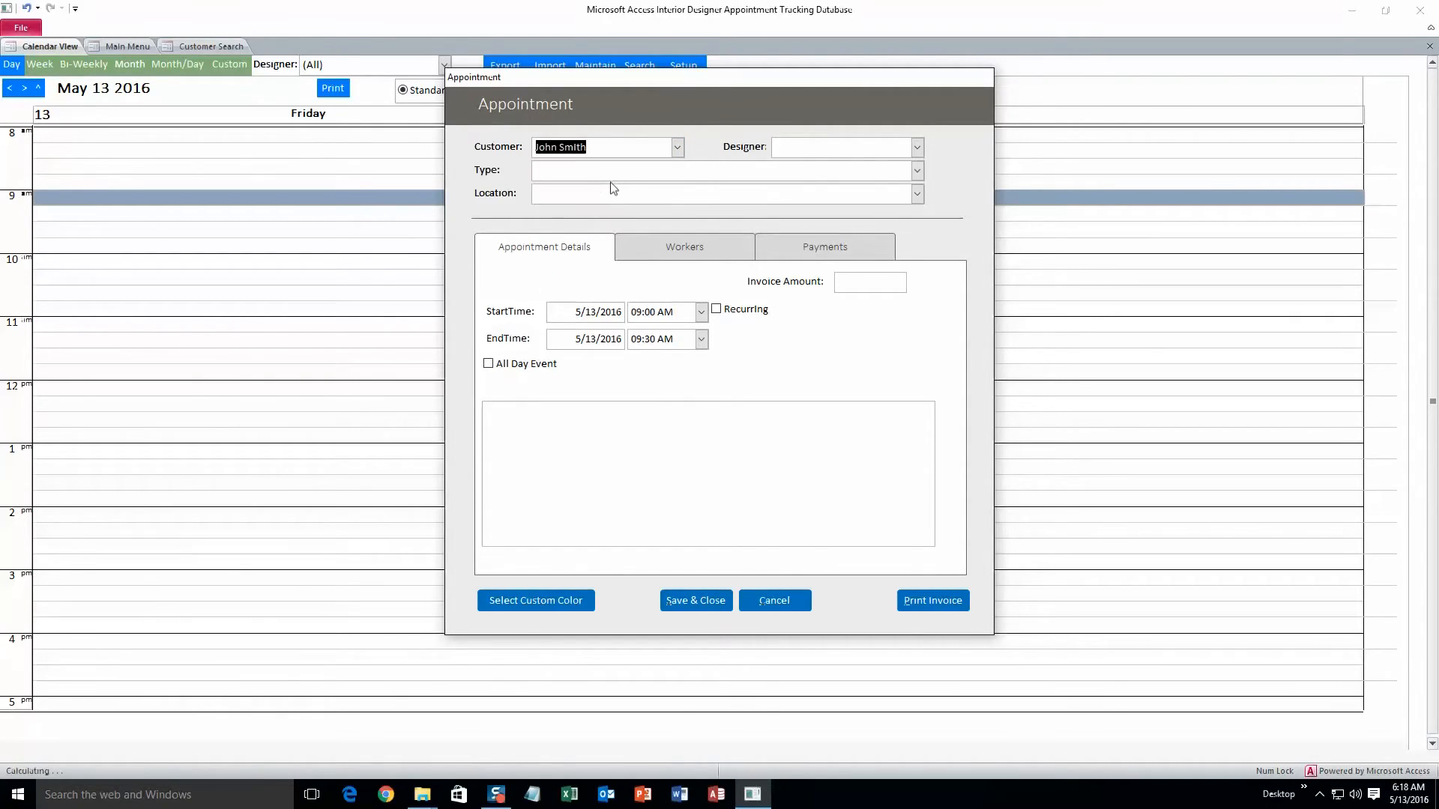
Step: Set the appointment's designer to Designer 1 and its type to Individual
{"action": "left_click", "coordinate": [917, 147]}
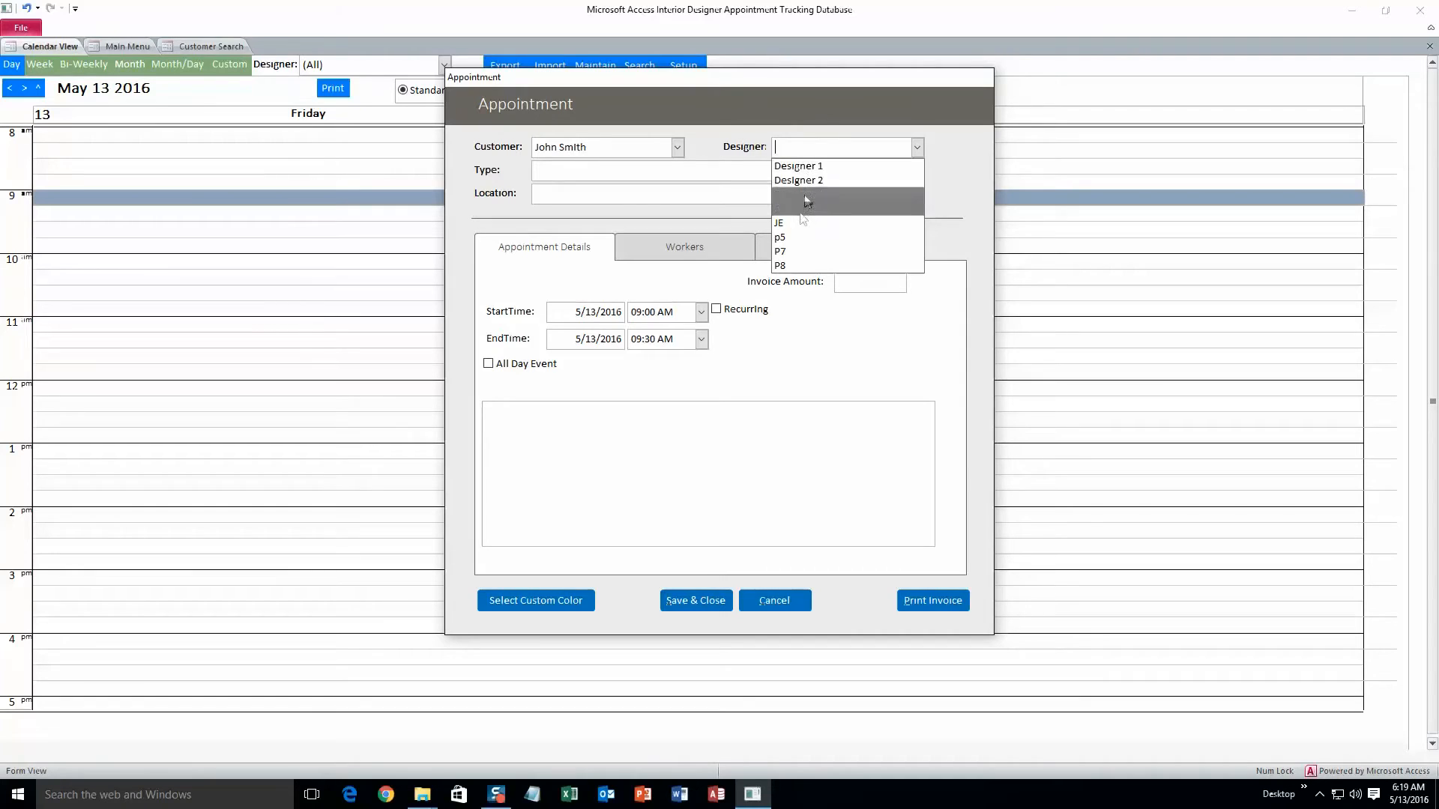
{"action": "left_click", "coordinate": [802, 166]}
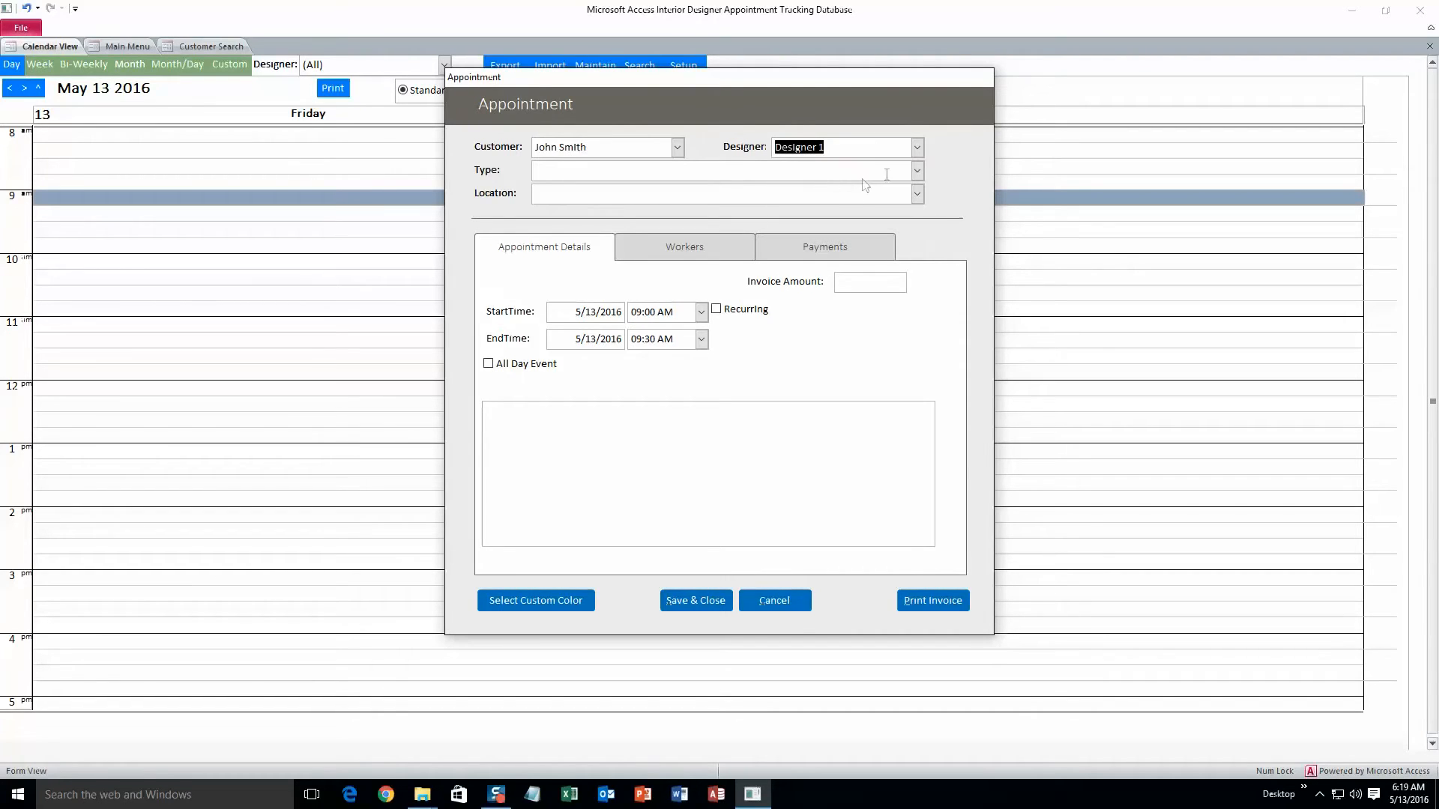
{"action": "left_click", "coordinate": [918, 172]}
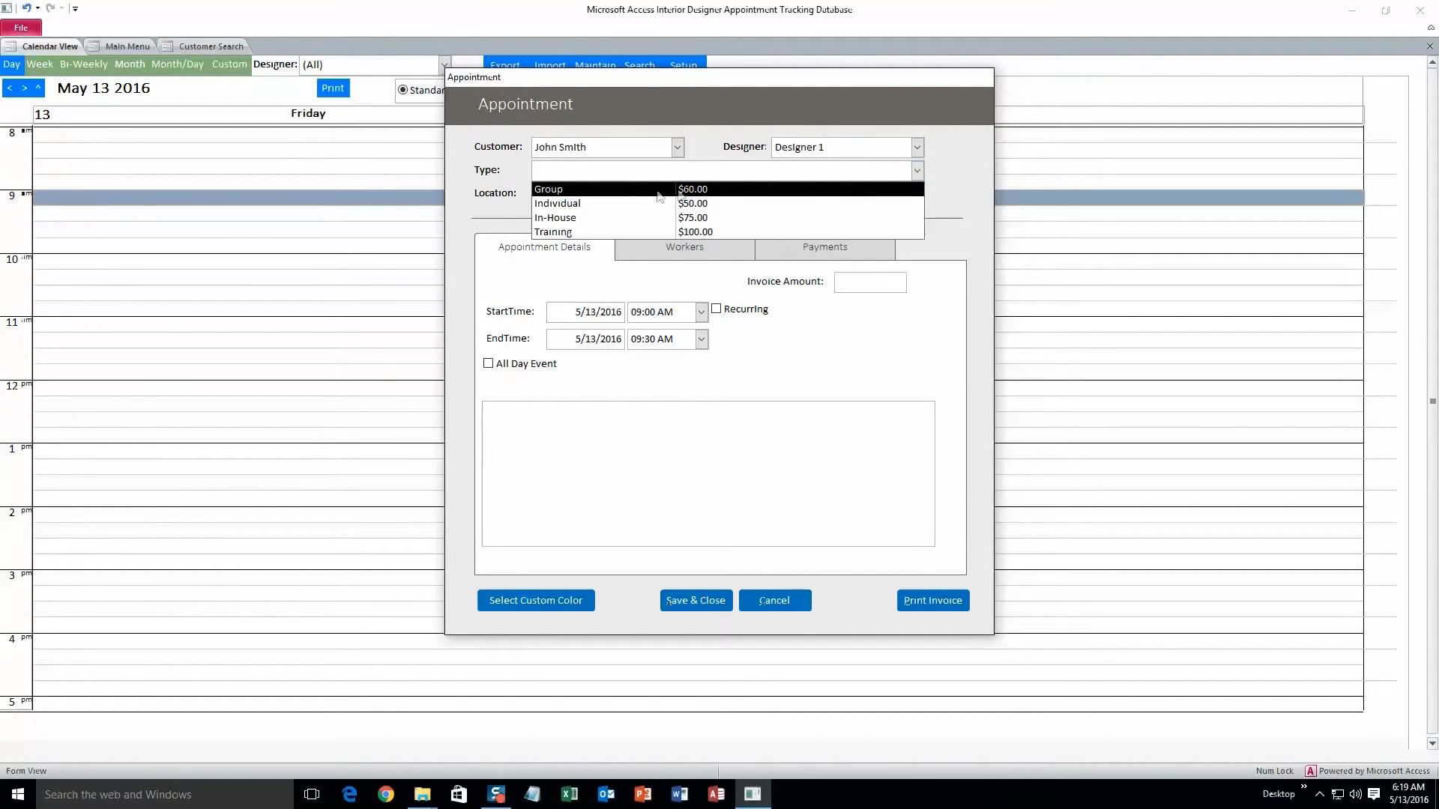
{"action": "left_click", "coordinate": [622, 207]}
Step: Set the appointment's location to Location 1
{"action": "left_click", "coordinate": [917, 172]}
{"action": "left_click", "coordinate": [919, 174]}
{"action": "left_click", "coordinate": [918, 194]}
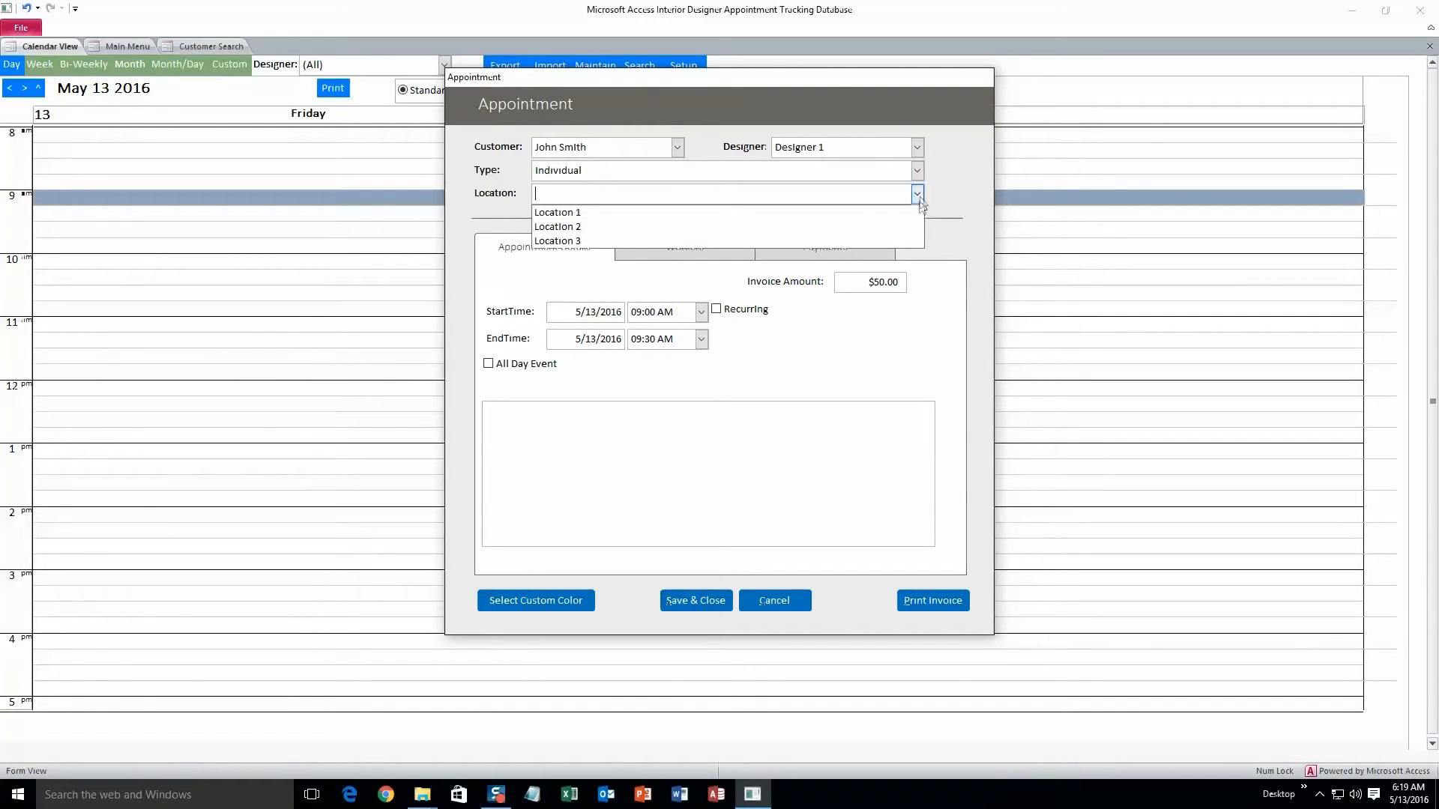
{"action": "left_click", "coordinate": [625, 212]}
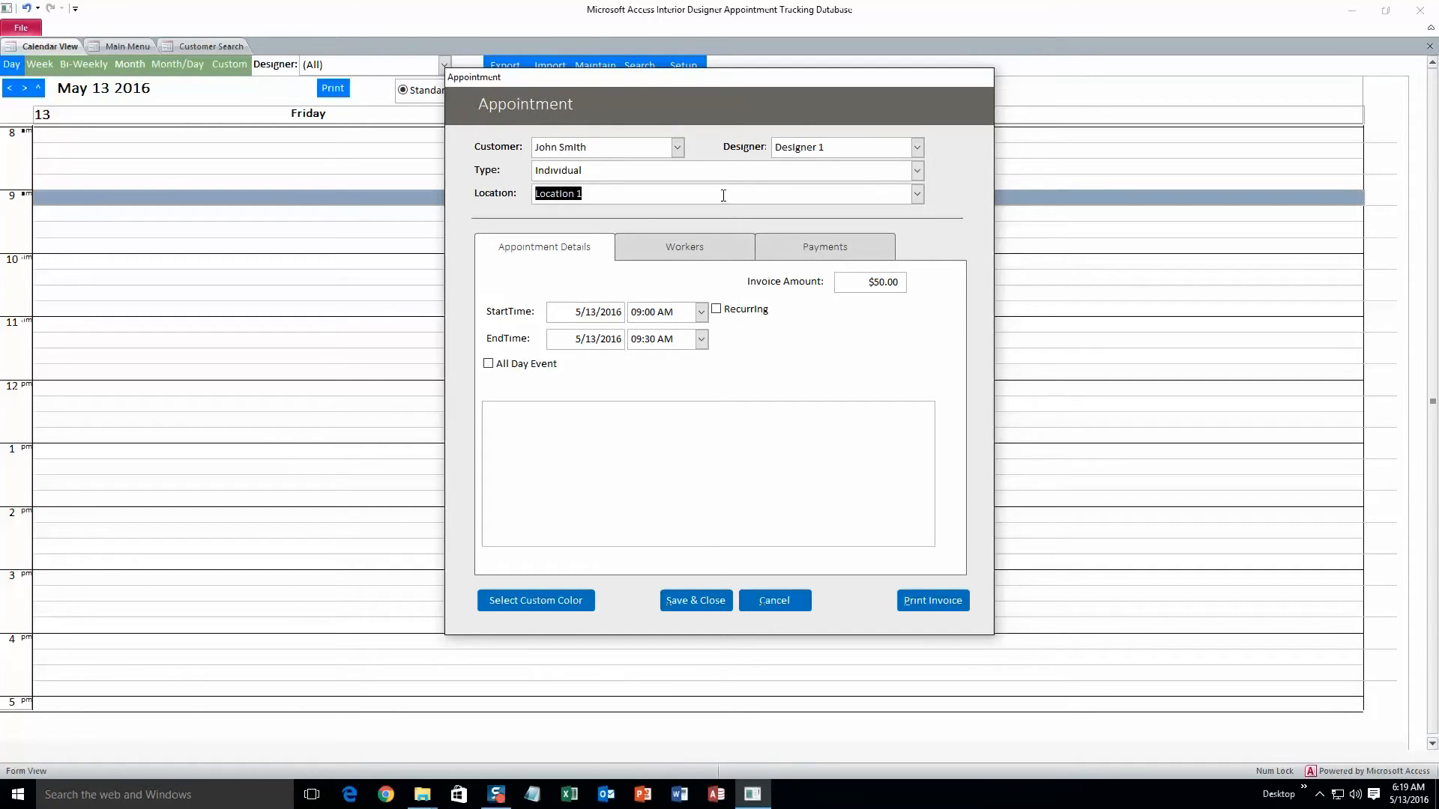
Step: Change the appointment type to Group and give the appointment a blue custom color
{"action": "left_click", "coordinate": [917, 171]}
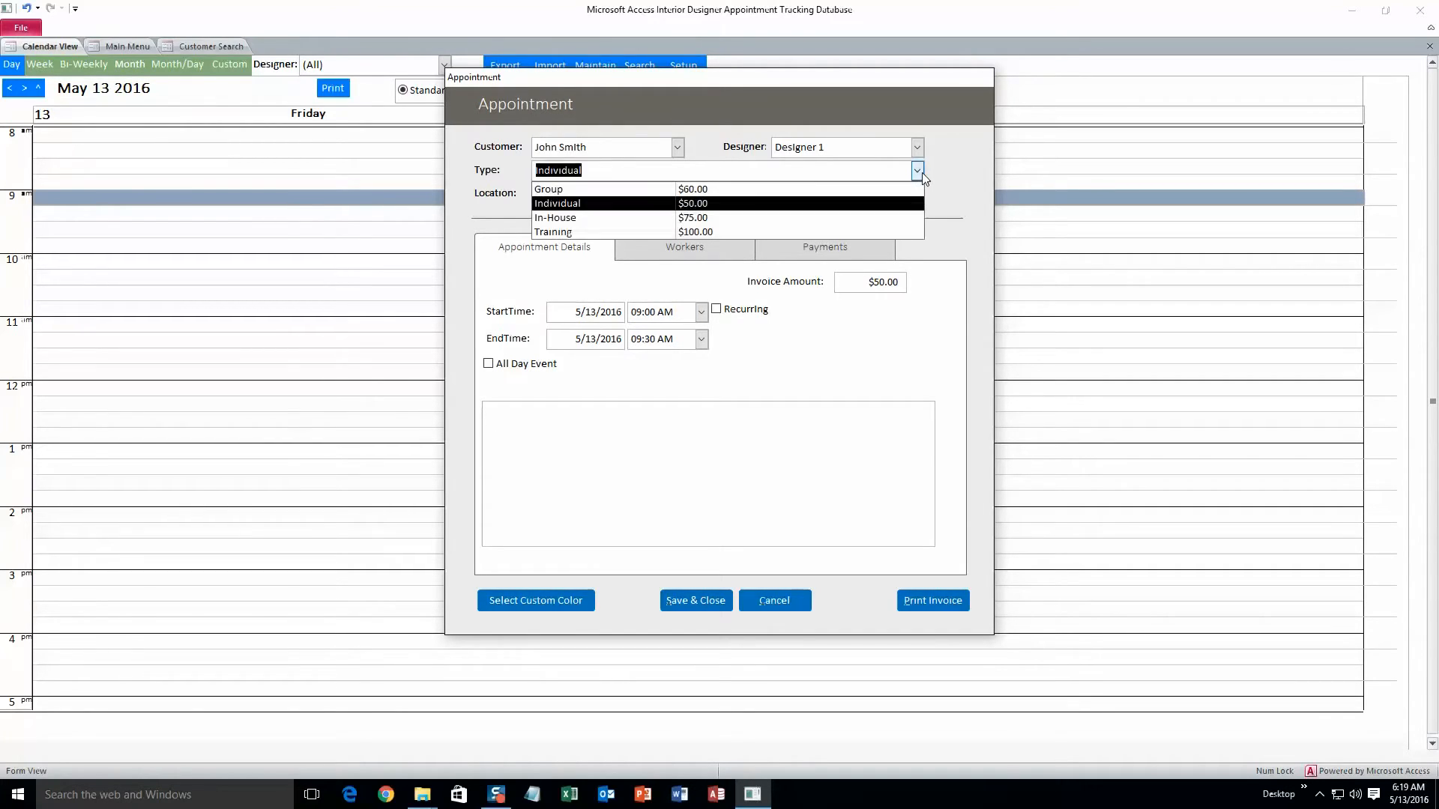
{"action": "left_click", "coordinate": [616, 197]}
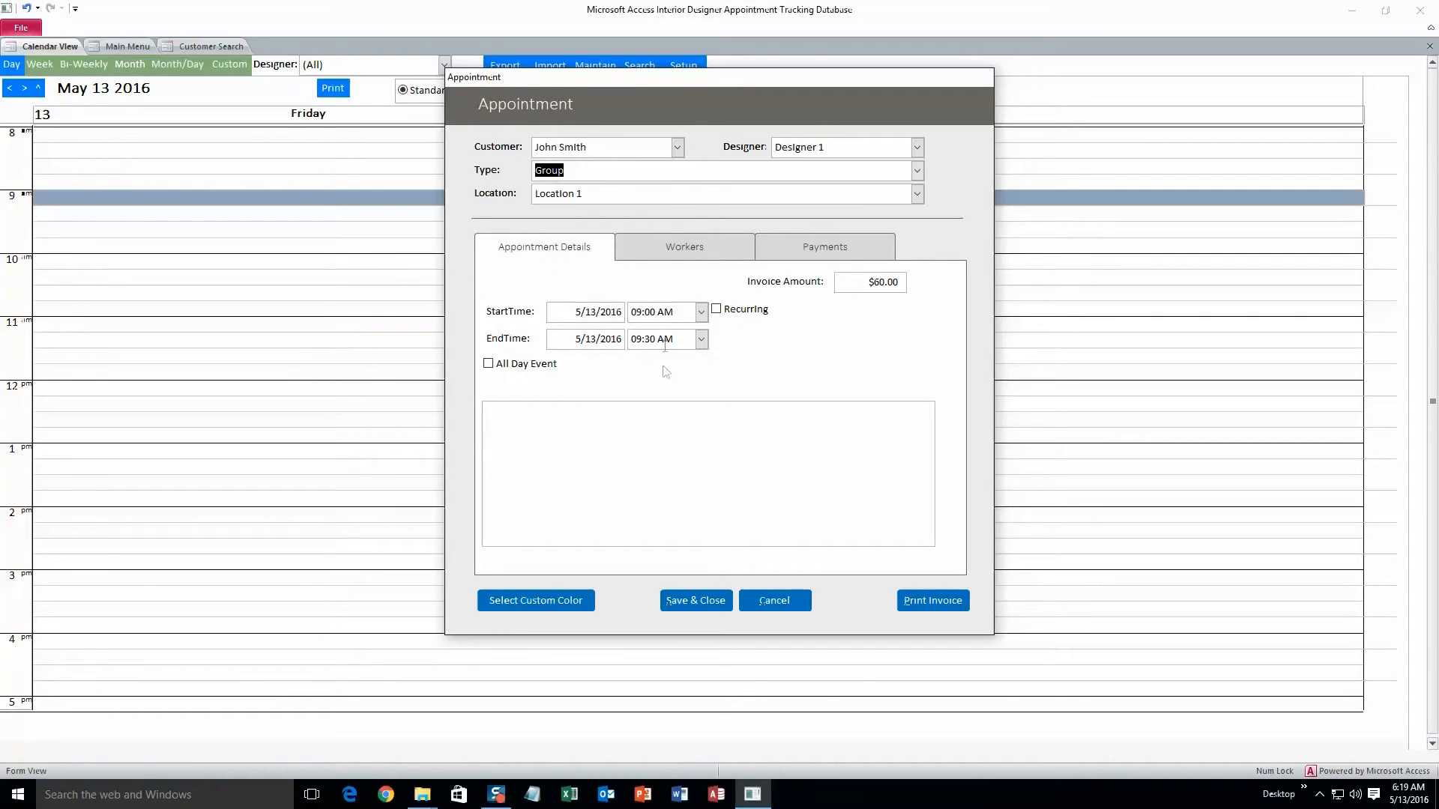
{"action": "left_click", "coordinate": [570, 601]}
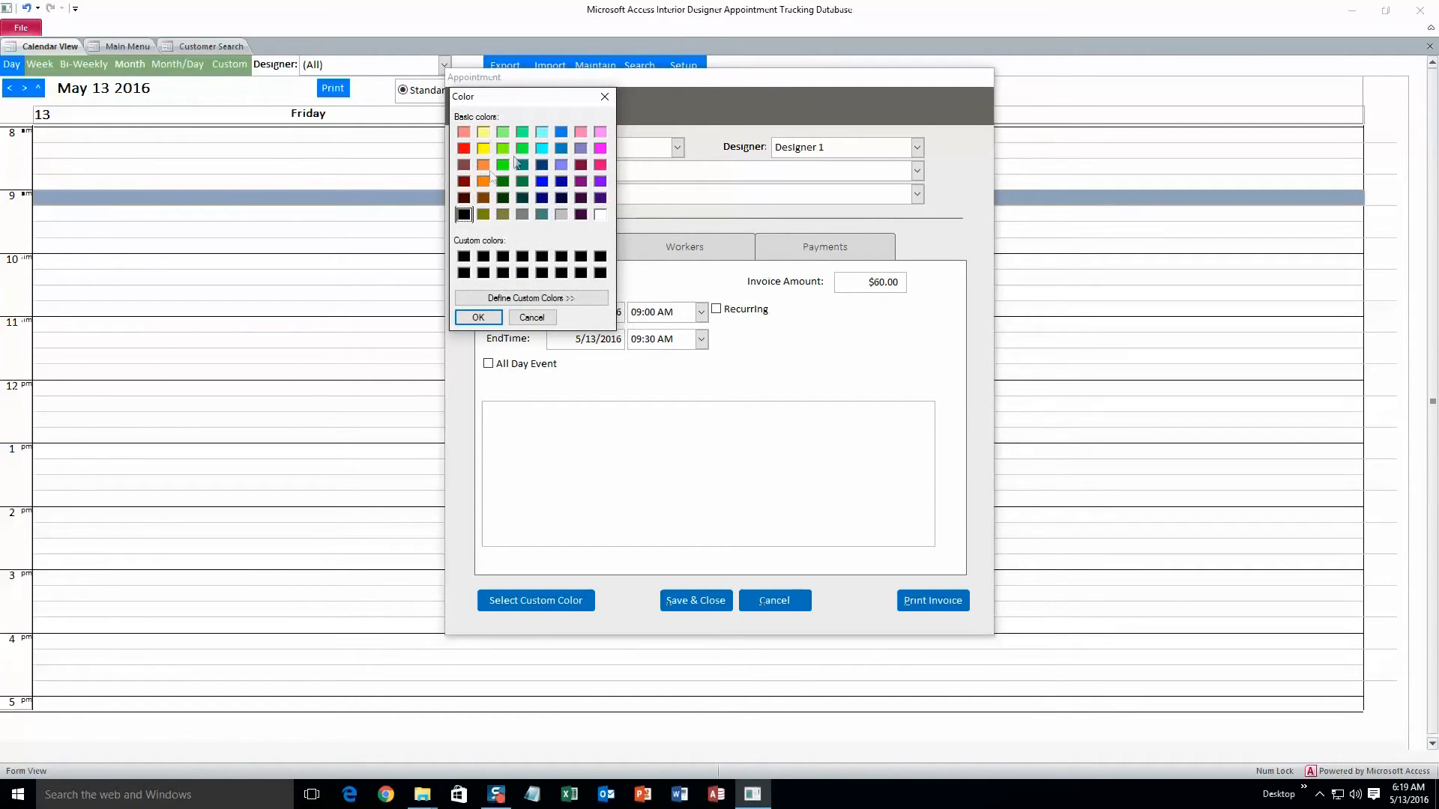
{"action": "left_click", "coordinate": [560, 135]}
{"action": "left_click", "coordinate": [478, 317]}
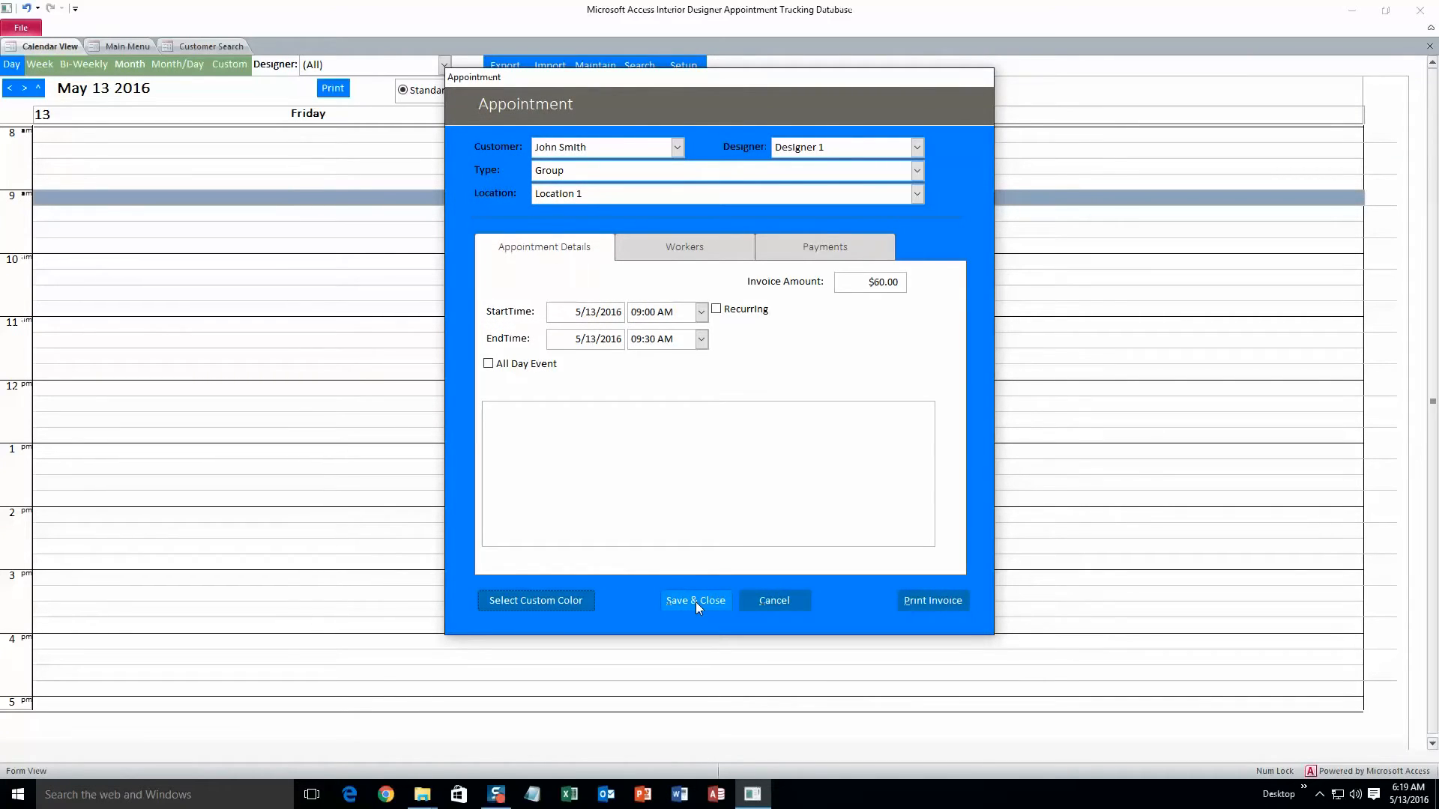
Step: Save and close the appointment after viewing its Workers and Payments tabs
{"action": "left_click", "coordinate": [715, 241]}
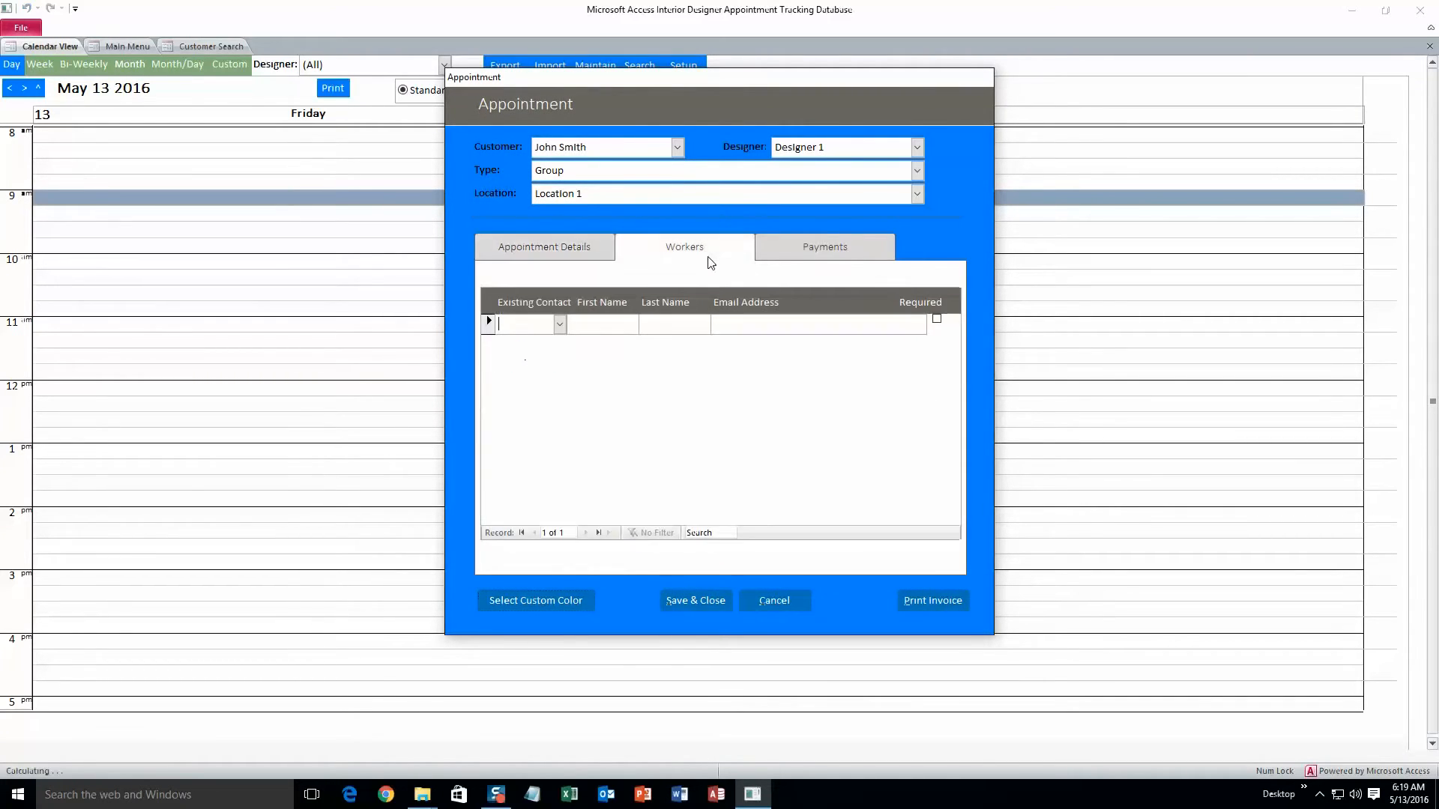
{"action": "left_click", "coordinate": [788, 239]}
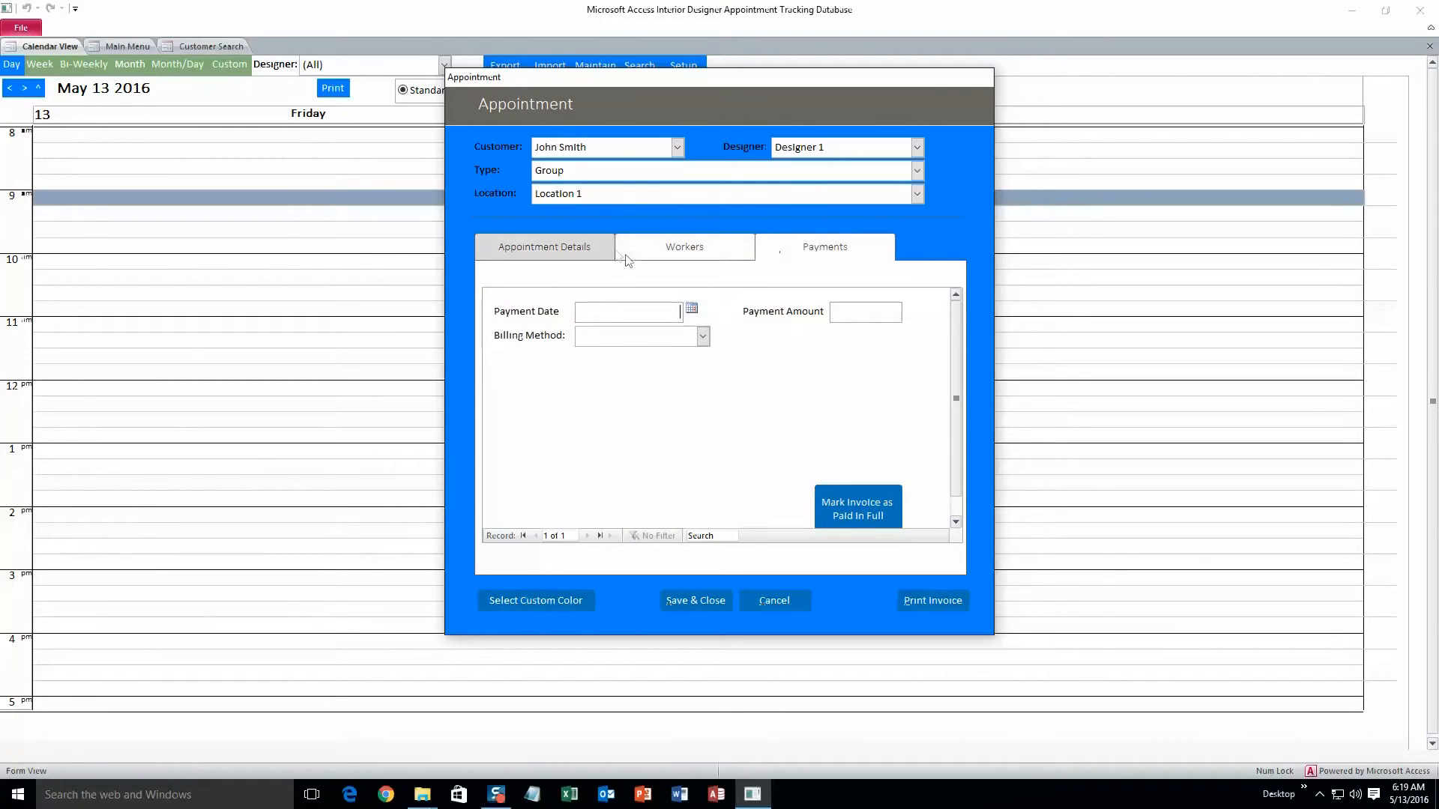
{"action": "left_click", "coordinate": [587, 247]}
{"action": "left_click", "coordinate": [692, 601]}
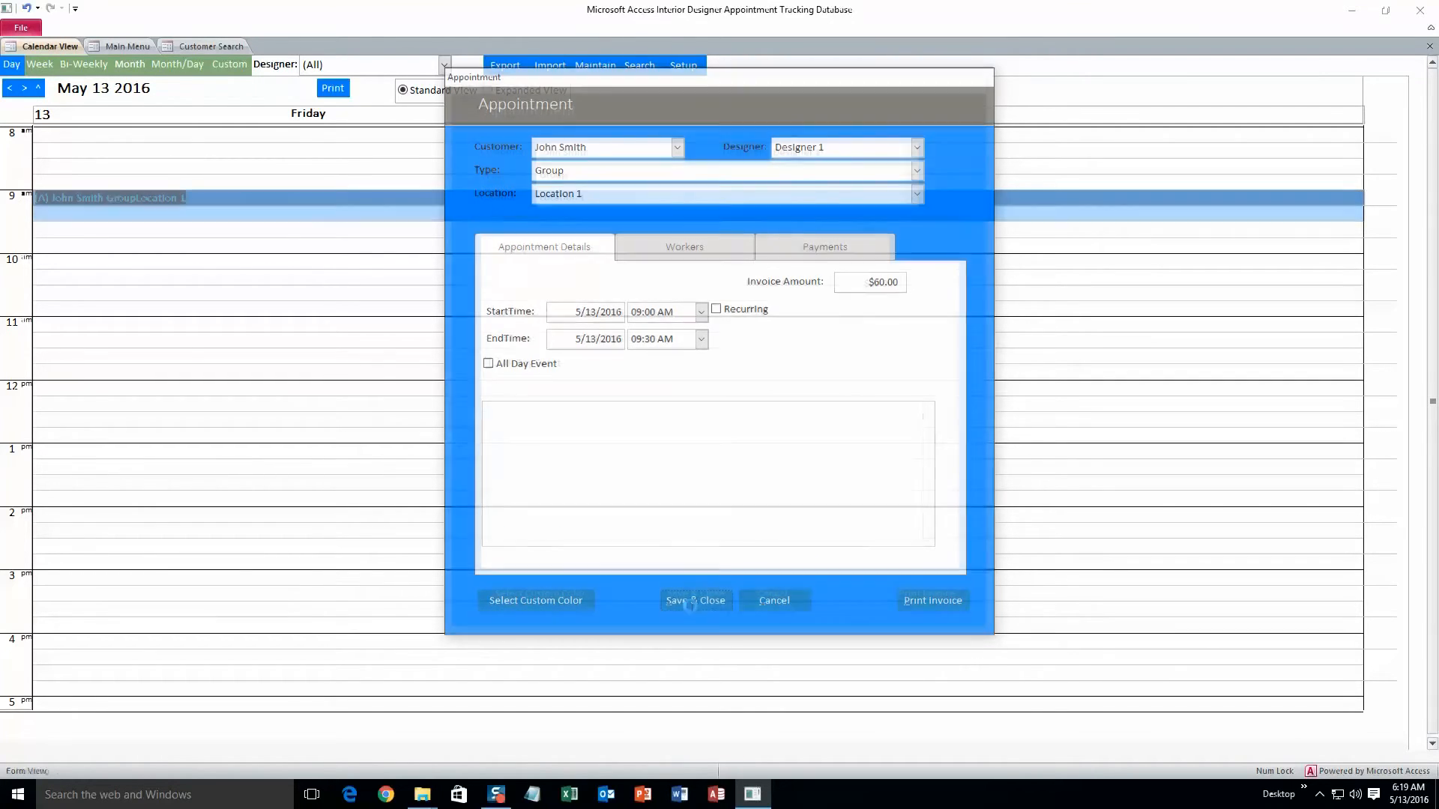
Step: Switch the calendar through the Week, Bi-Weekly, Month and Month/Day views and back to Day
{"action": "left_click", "coordinate": [303, 221]}
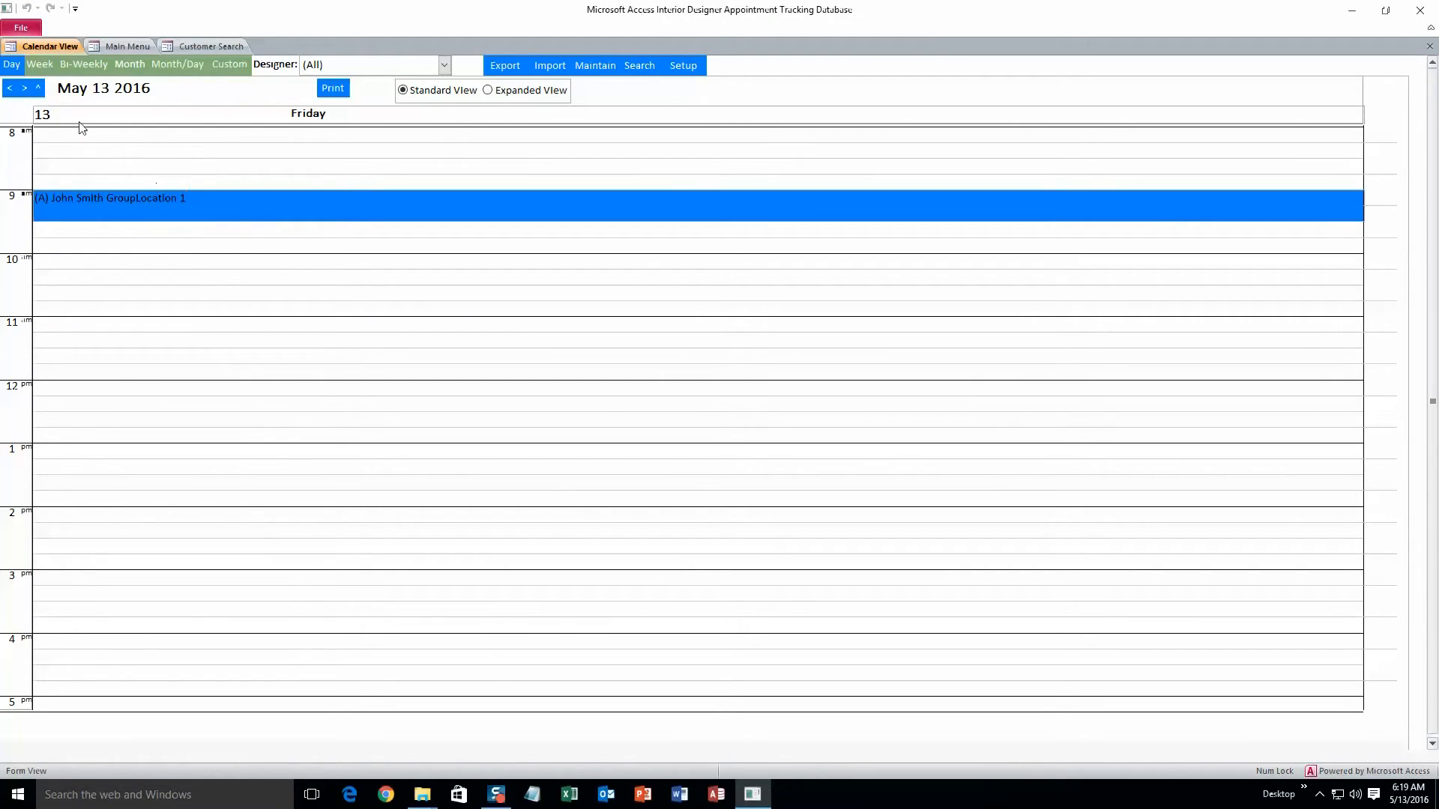
{"action": "left_click", "coordinate": [42, 66]}
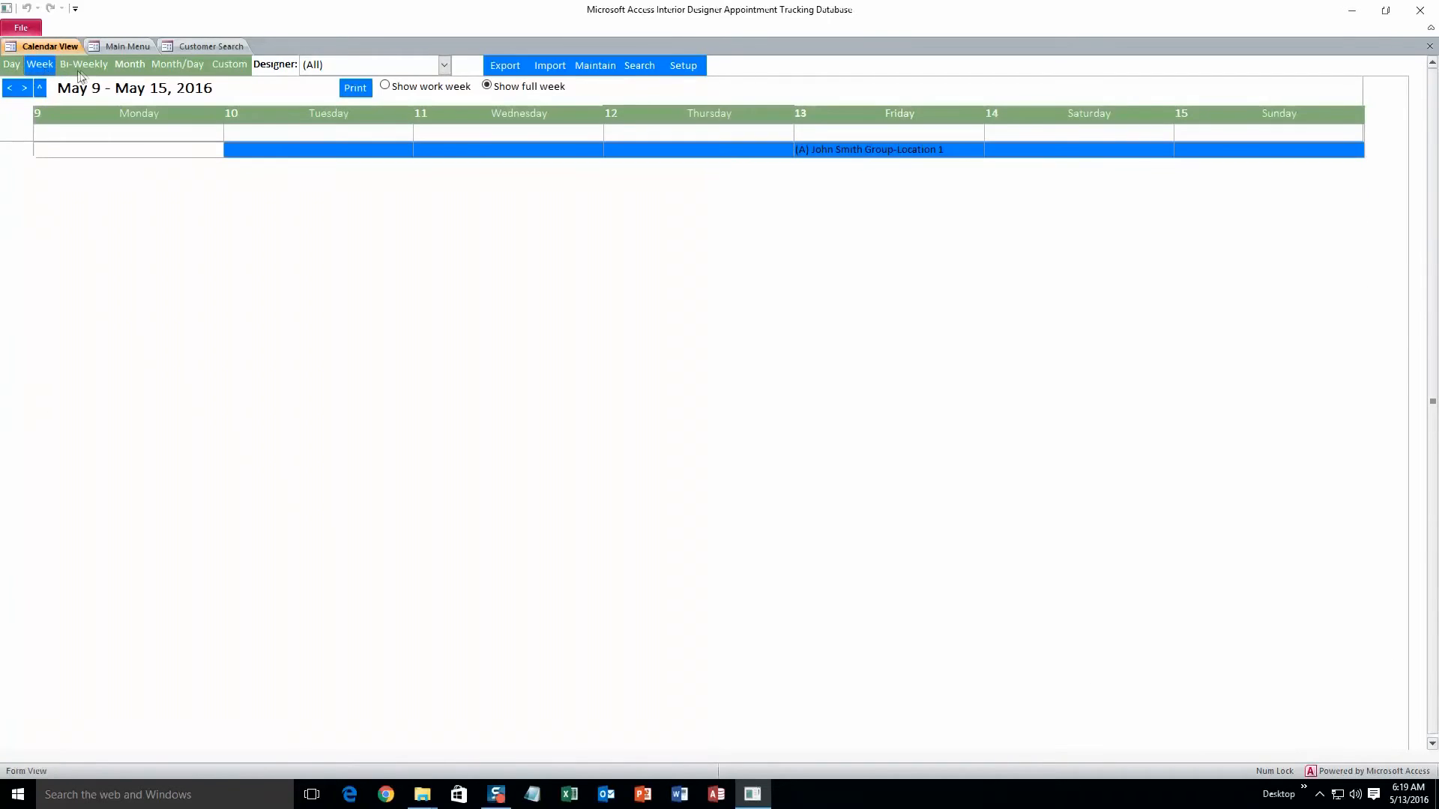
{"action": "left_click", "coordinate": [82, 66]}
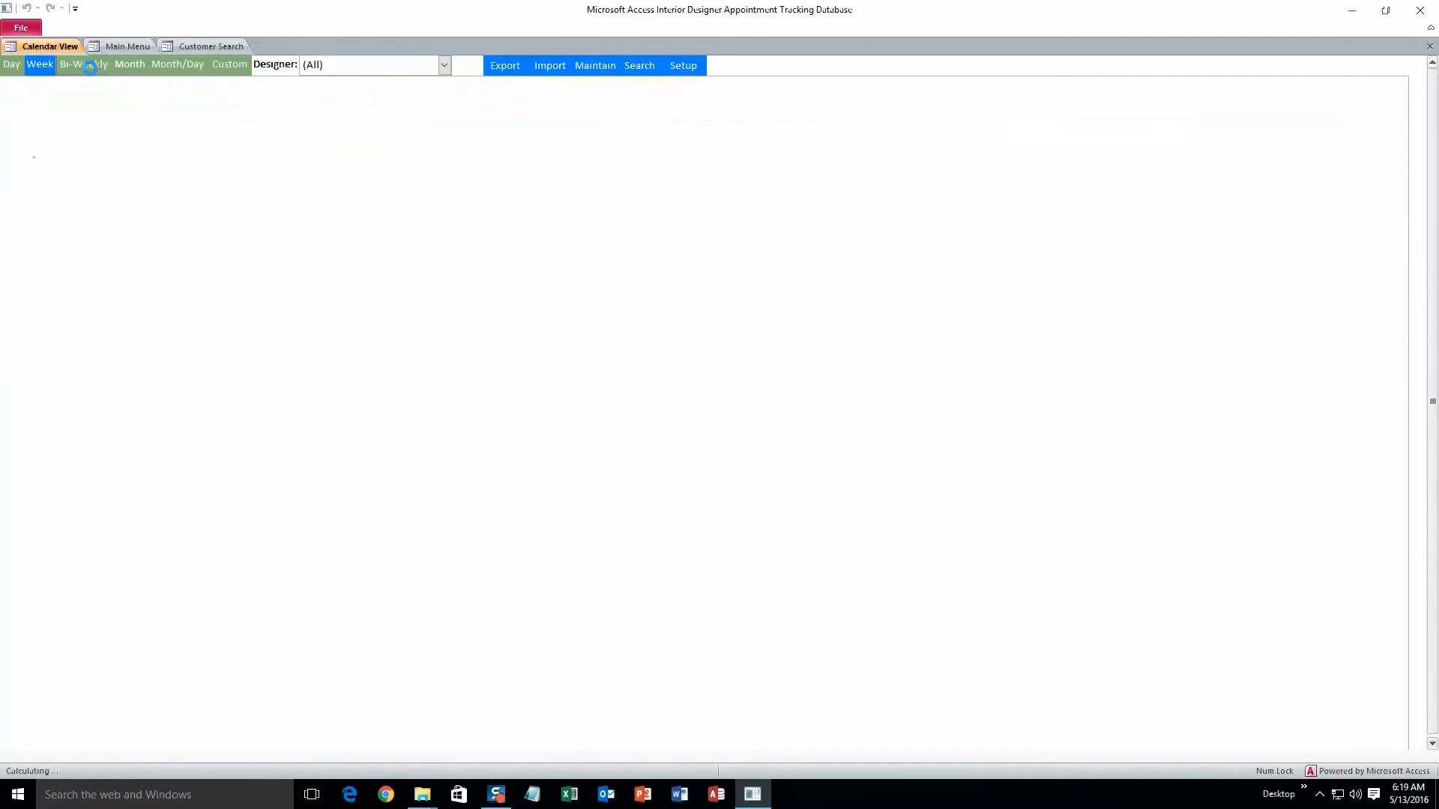
{"action": "left_click", "coordinate": [133, 69]}
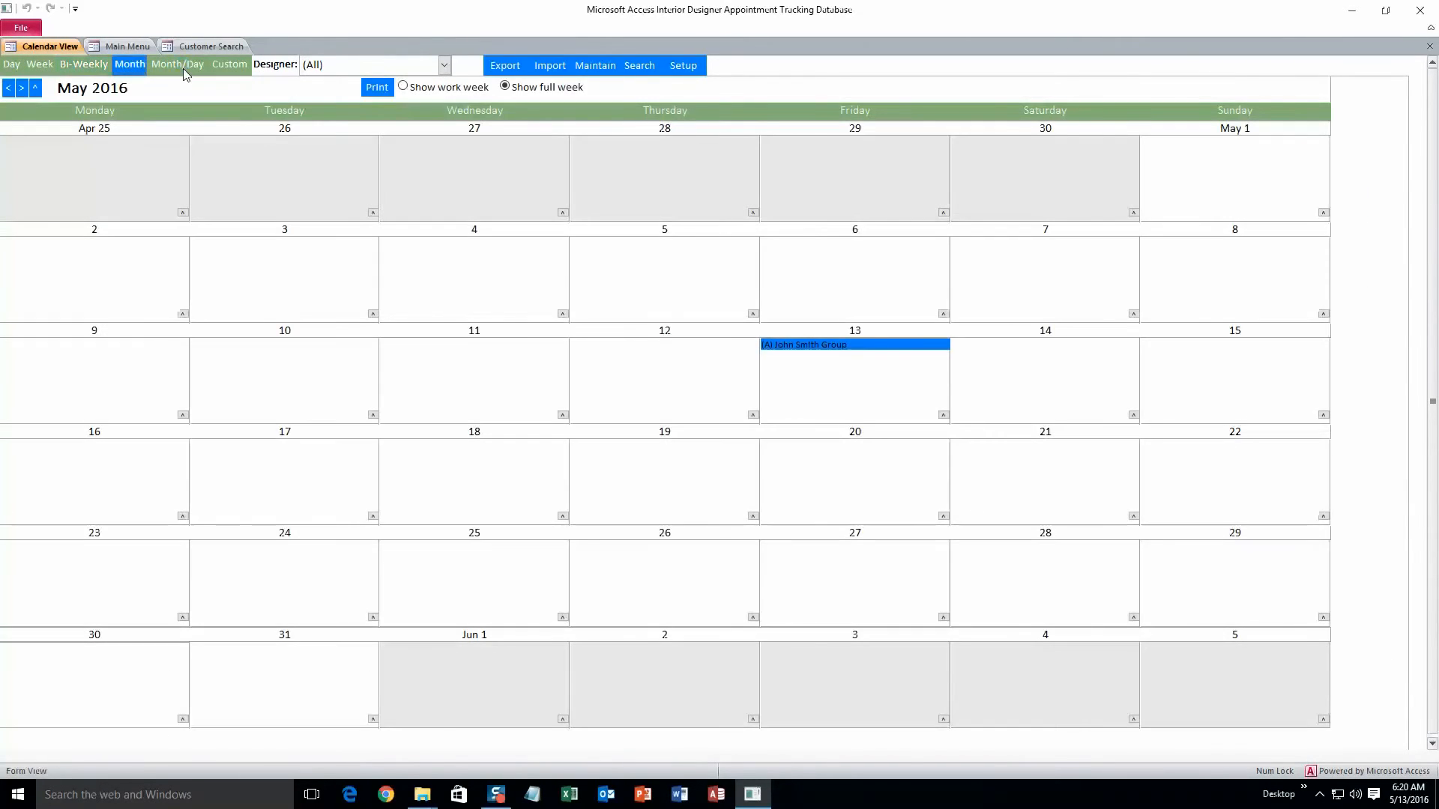
{"action": "left_click", "coordinate": [183, 67]}
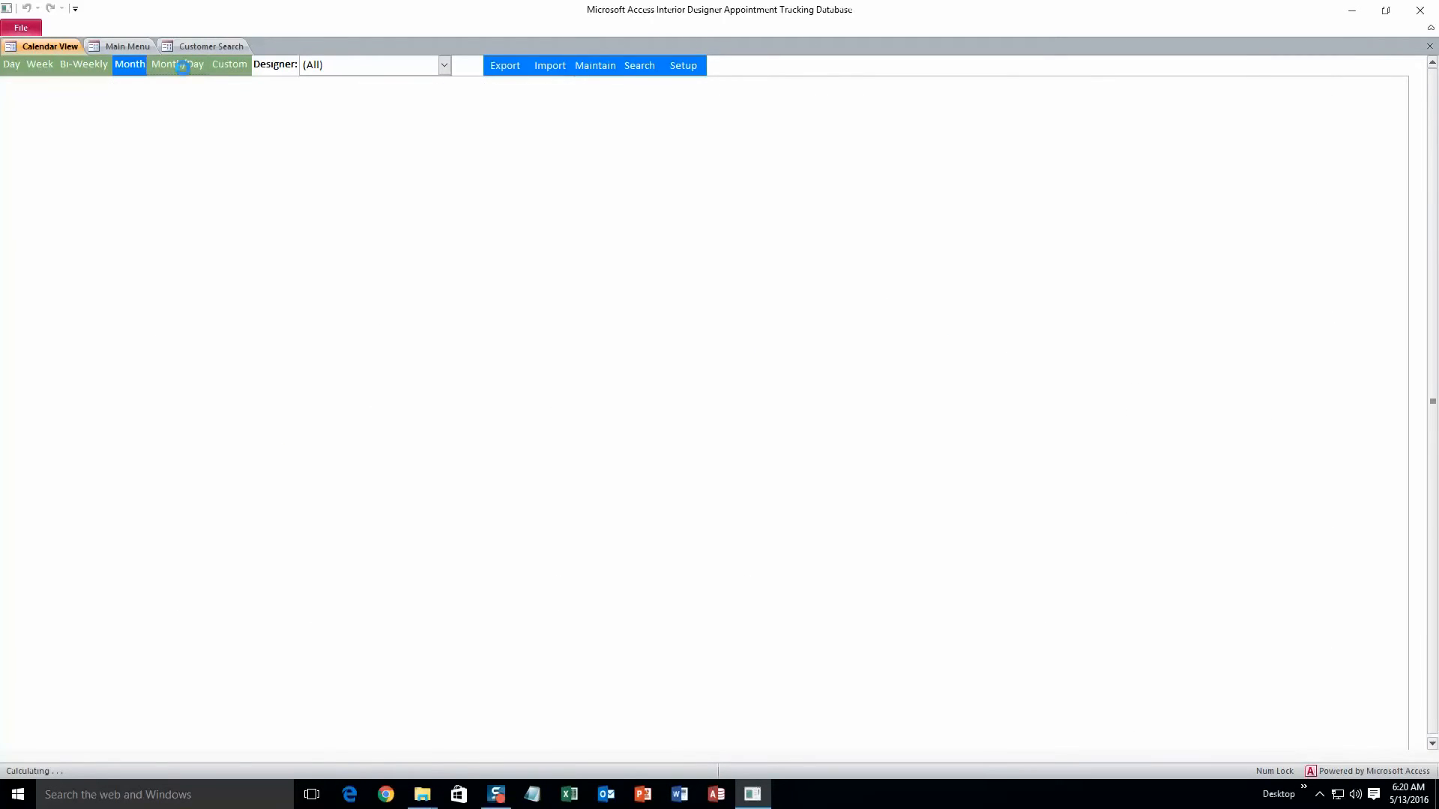
{"action": "left_click", "coordinate": [15, 65]}
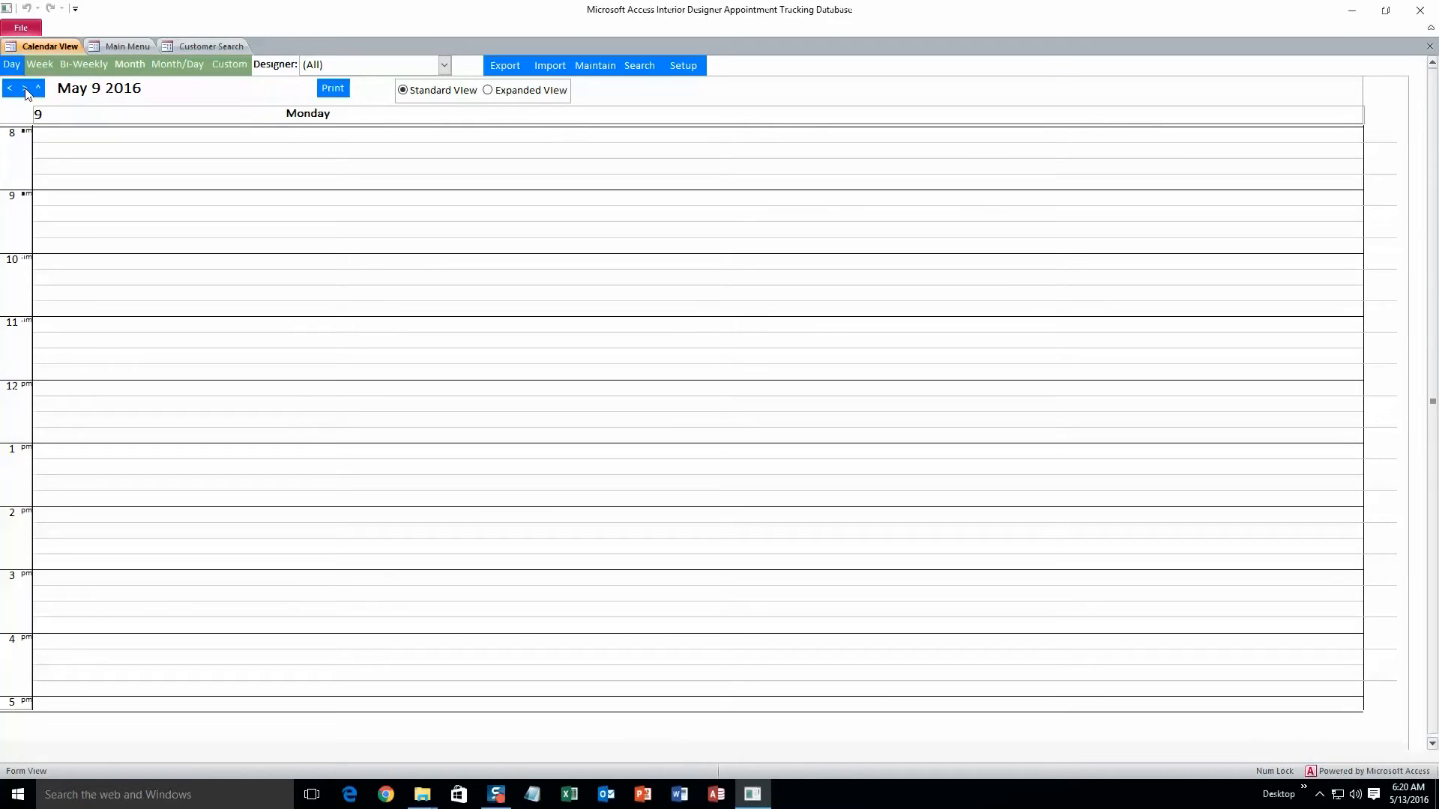
Step: Step forward day by day to May 13 and browse months in the calendar's date picker
{"action": "left_click", "coordinate": [26, 89]}
{"action": "left_click", "coordinate": [25, 88]}
{"action": "left_click", "coordinate": [26, 89]}
{"action": "left_click", "coordinate": [26, 88]}
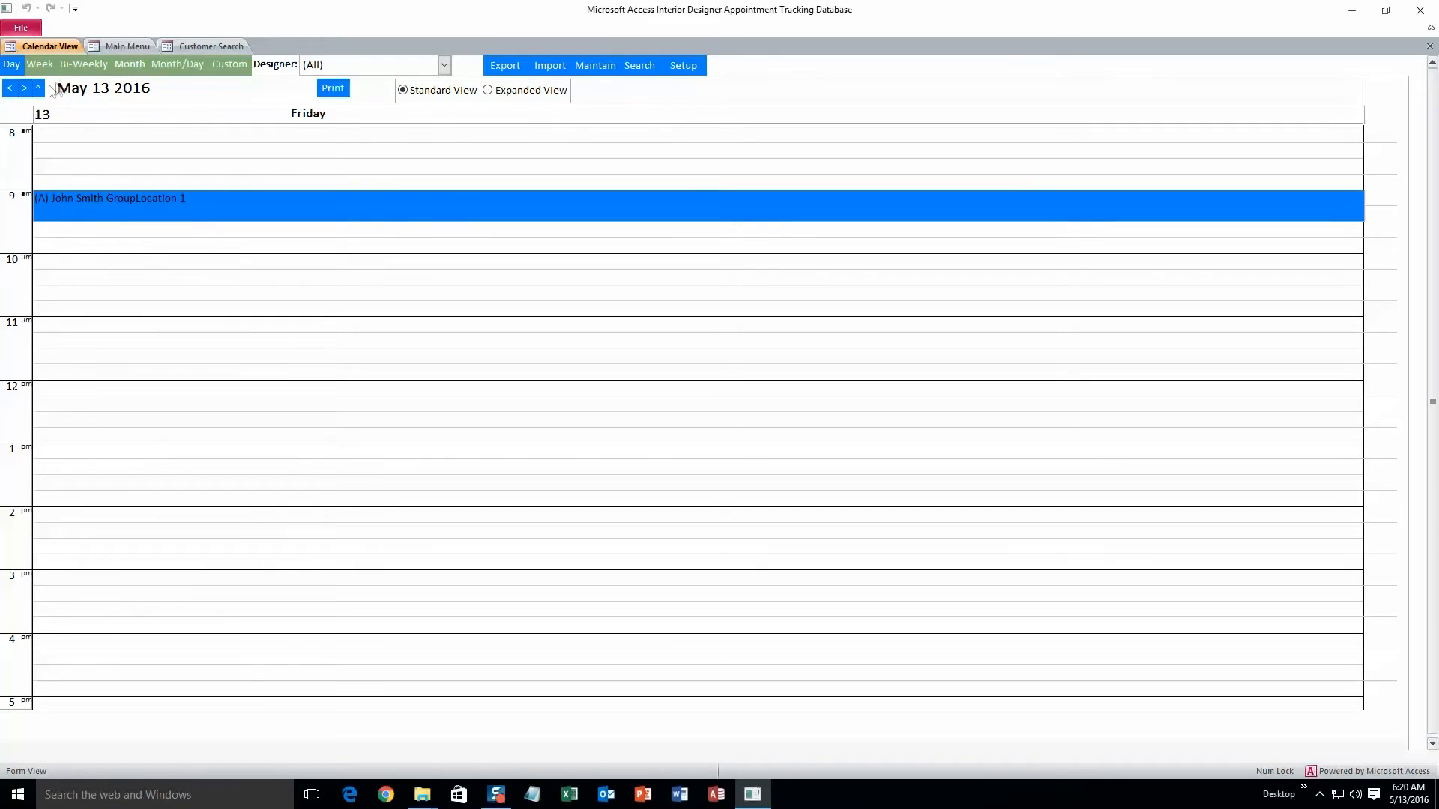
{"action": "left_click", "coordinate": [38, 87]}
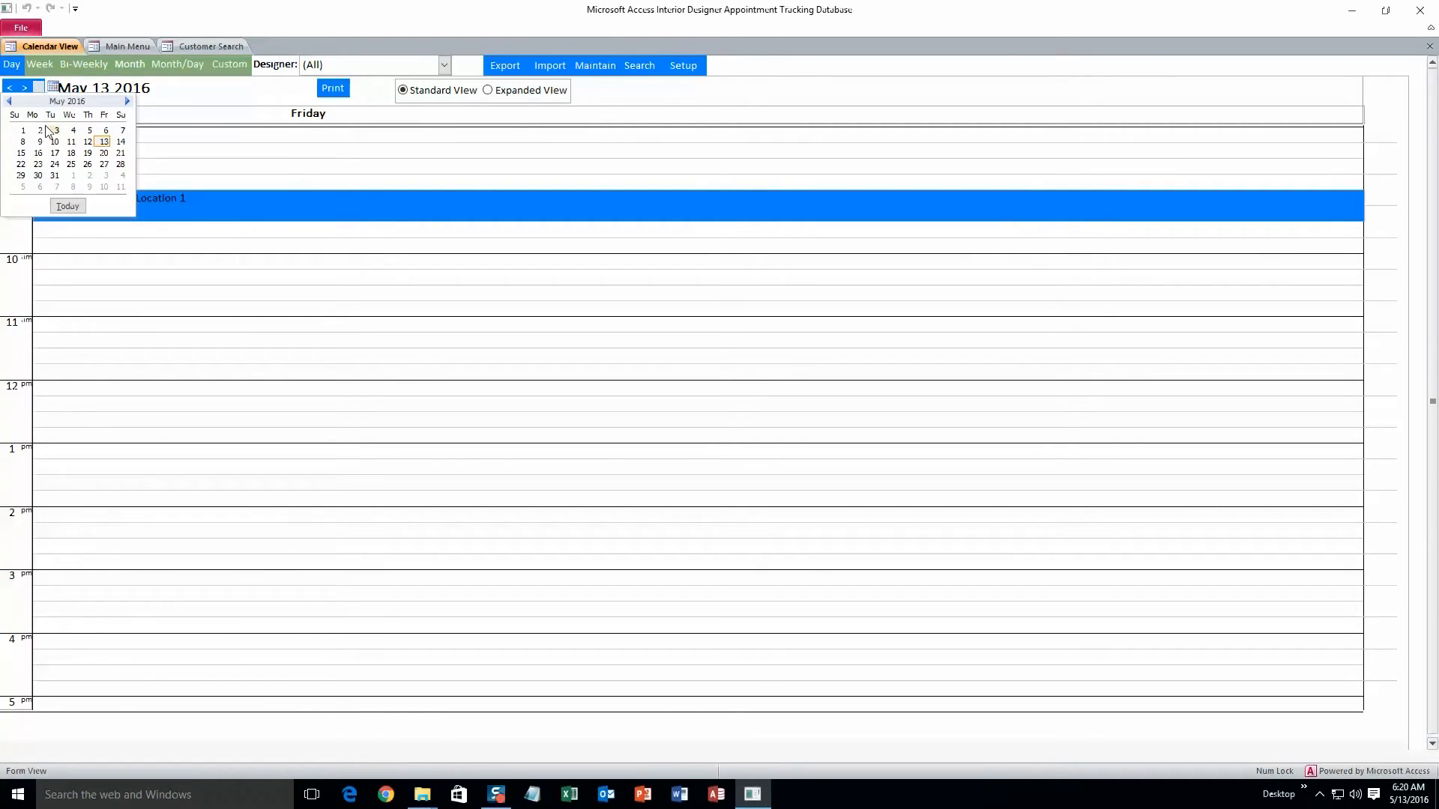
{"action": "left_click", "coordinate": [128, 102]}
{"action": "left_click", "coordinate": [128, 101]}
{"action": "left_click", "coordinate": [9, 102]}
{"action": "left_click", "coordinate": [9, 101]}
{"action": "left_click", "coordinate": [36, 89]}
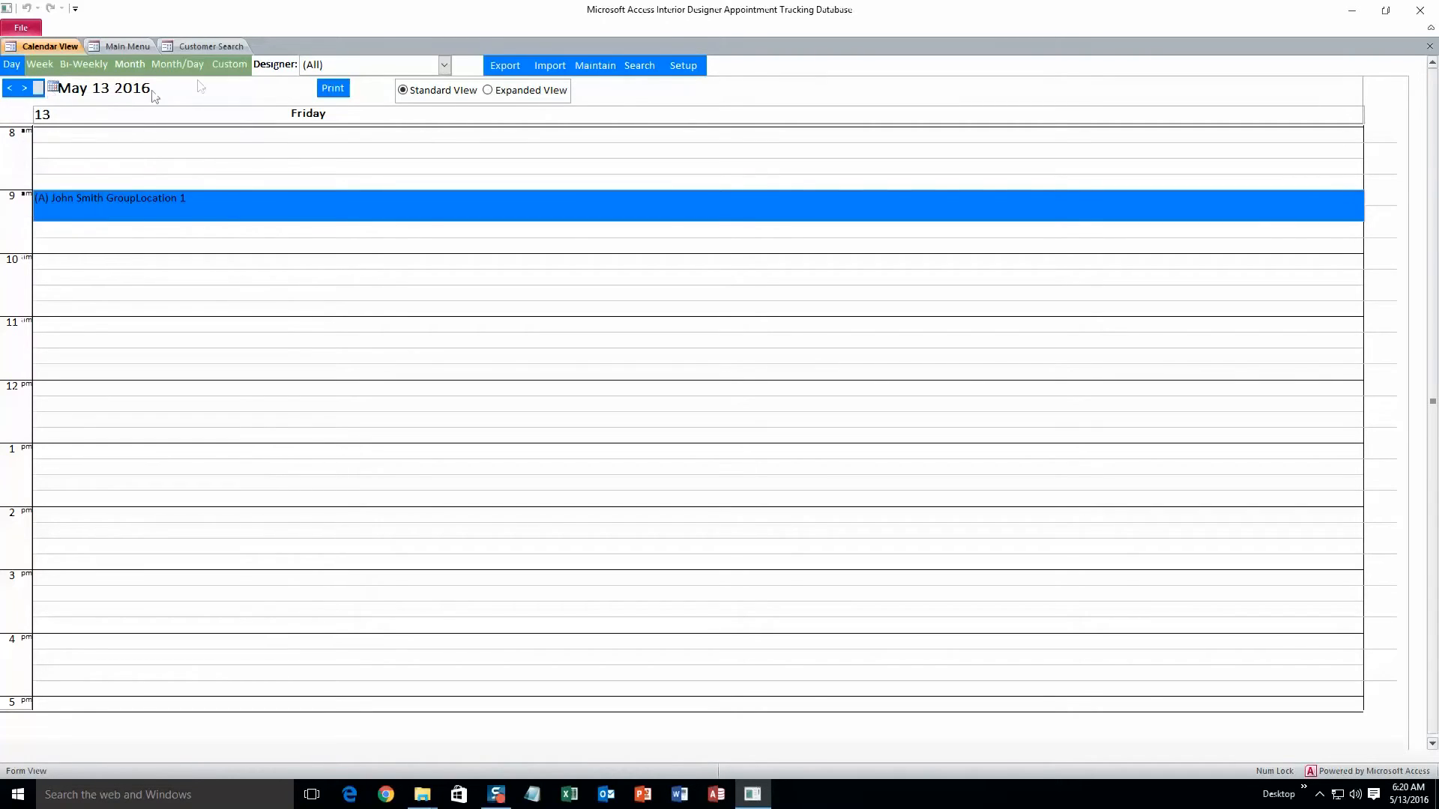
Step: Filter the calendar to show only Designer 1
{"action": "left_click", "coordinate": [444, 66]}
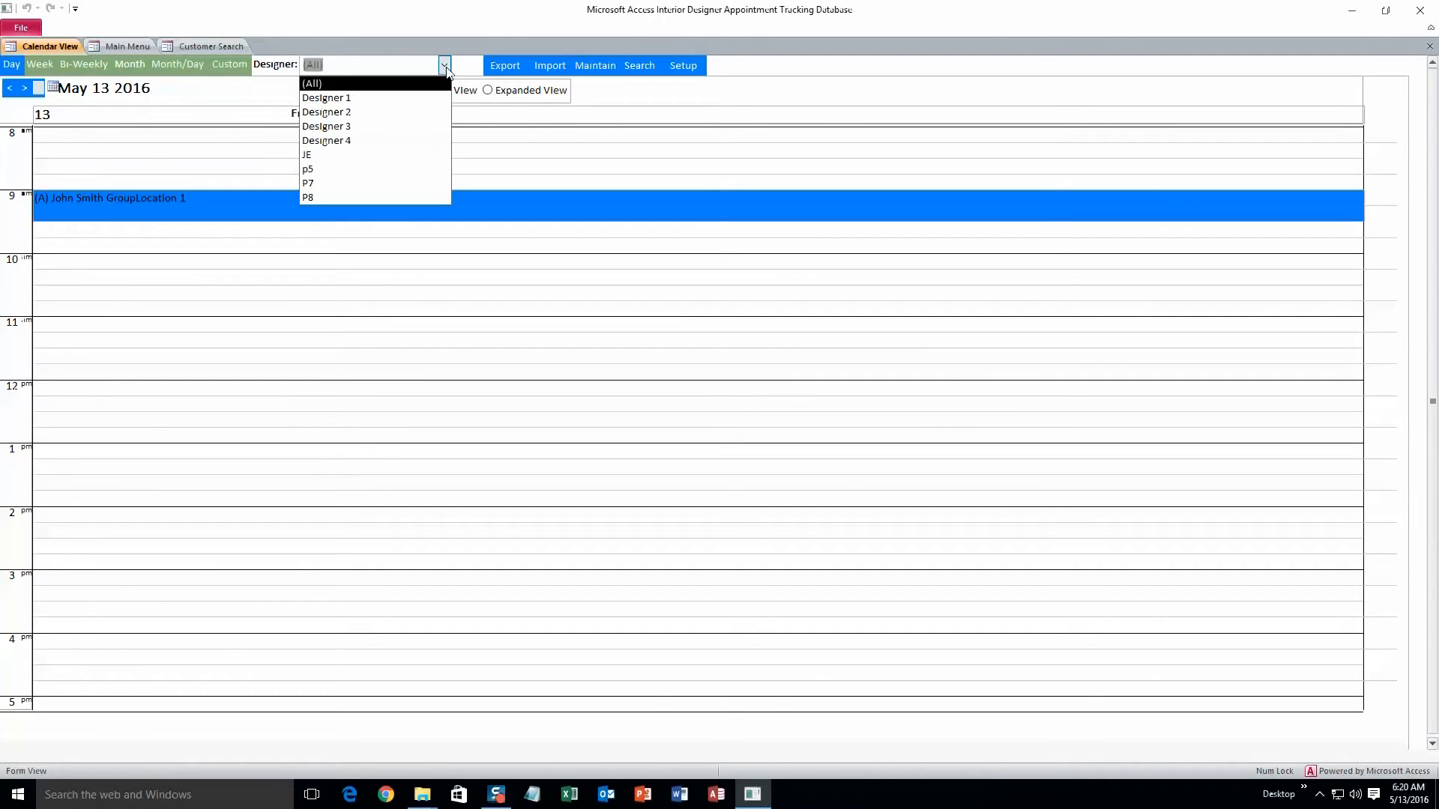
{"action": "left_click", "coordinate": [375, 99]}
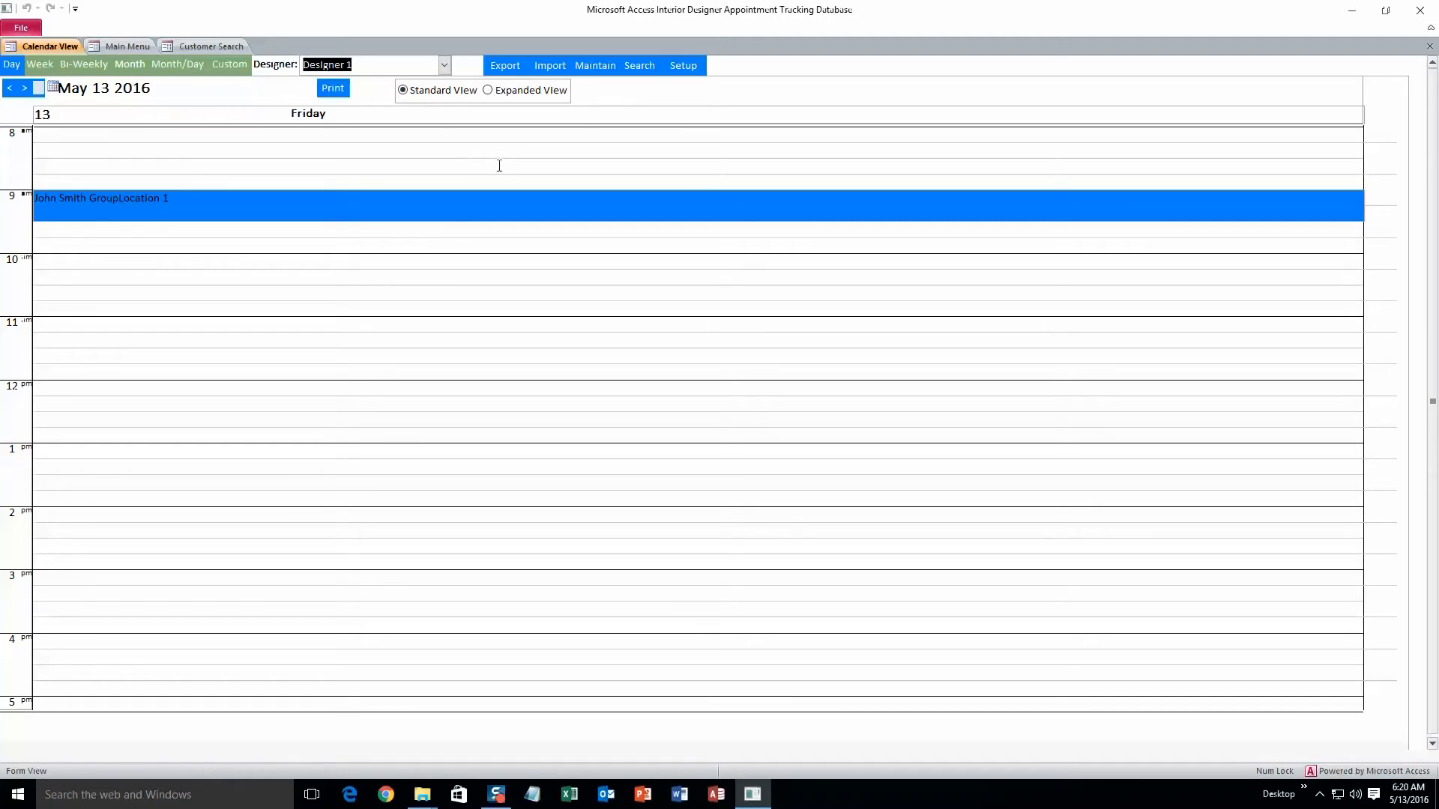
Step: Open Maintenance Lookups from the main menu and browse each lookup list
{"action": "left_click", "coordinate": [123, 46]}
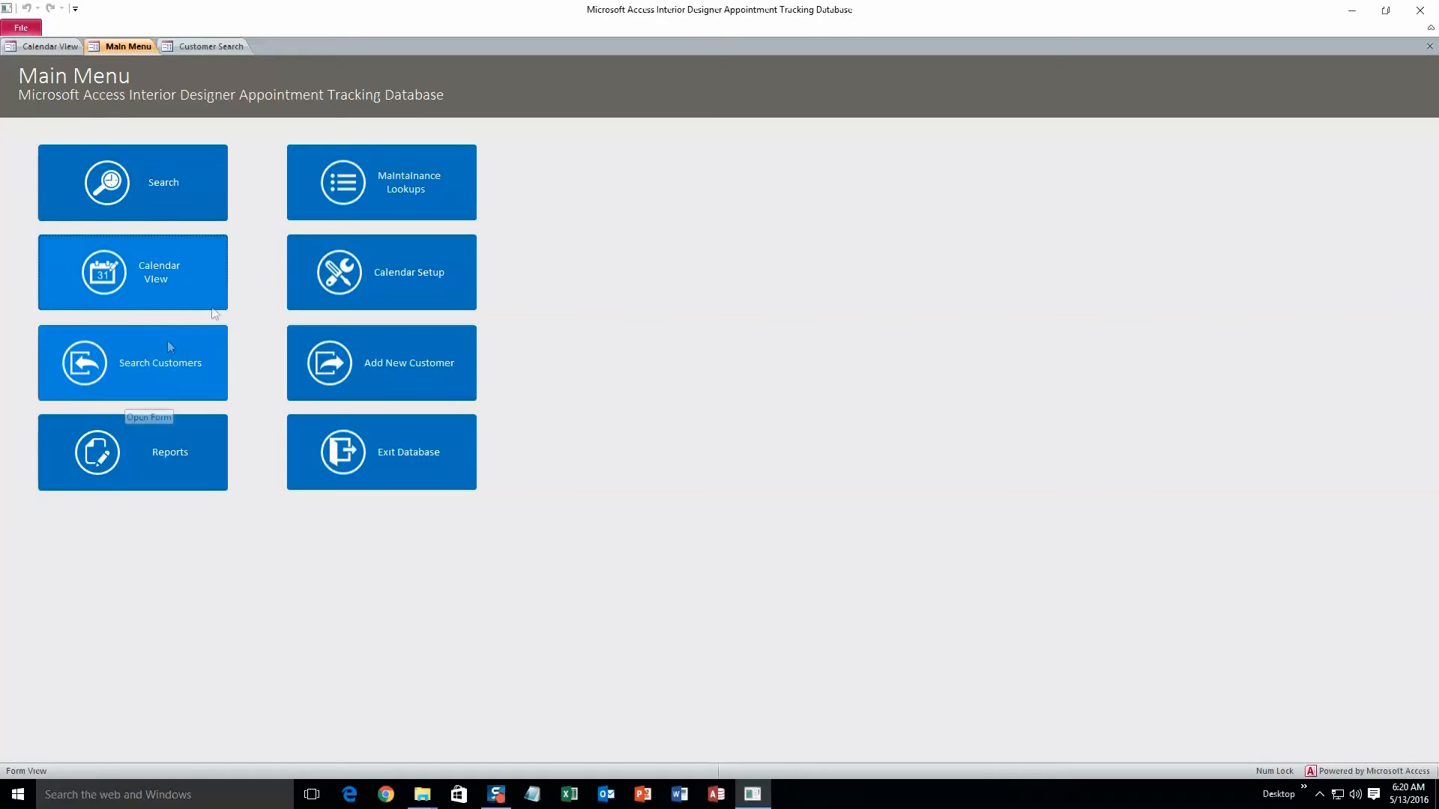
{"action": "left_click", "coordinate": [372, 197]}
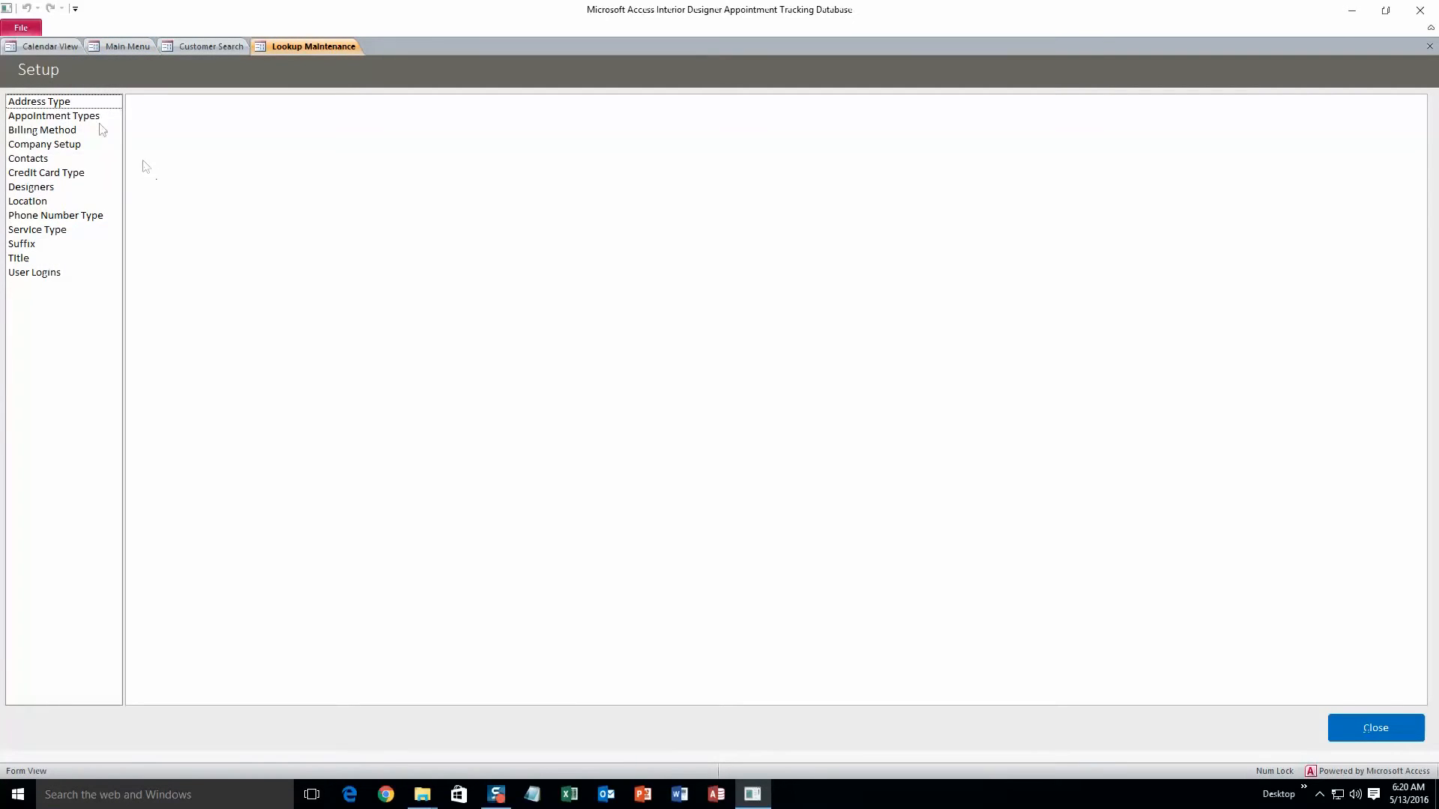
{"action": "left_click", "coordinate": [60, 104]}
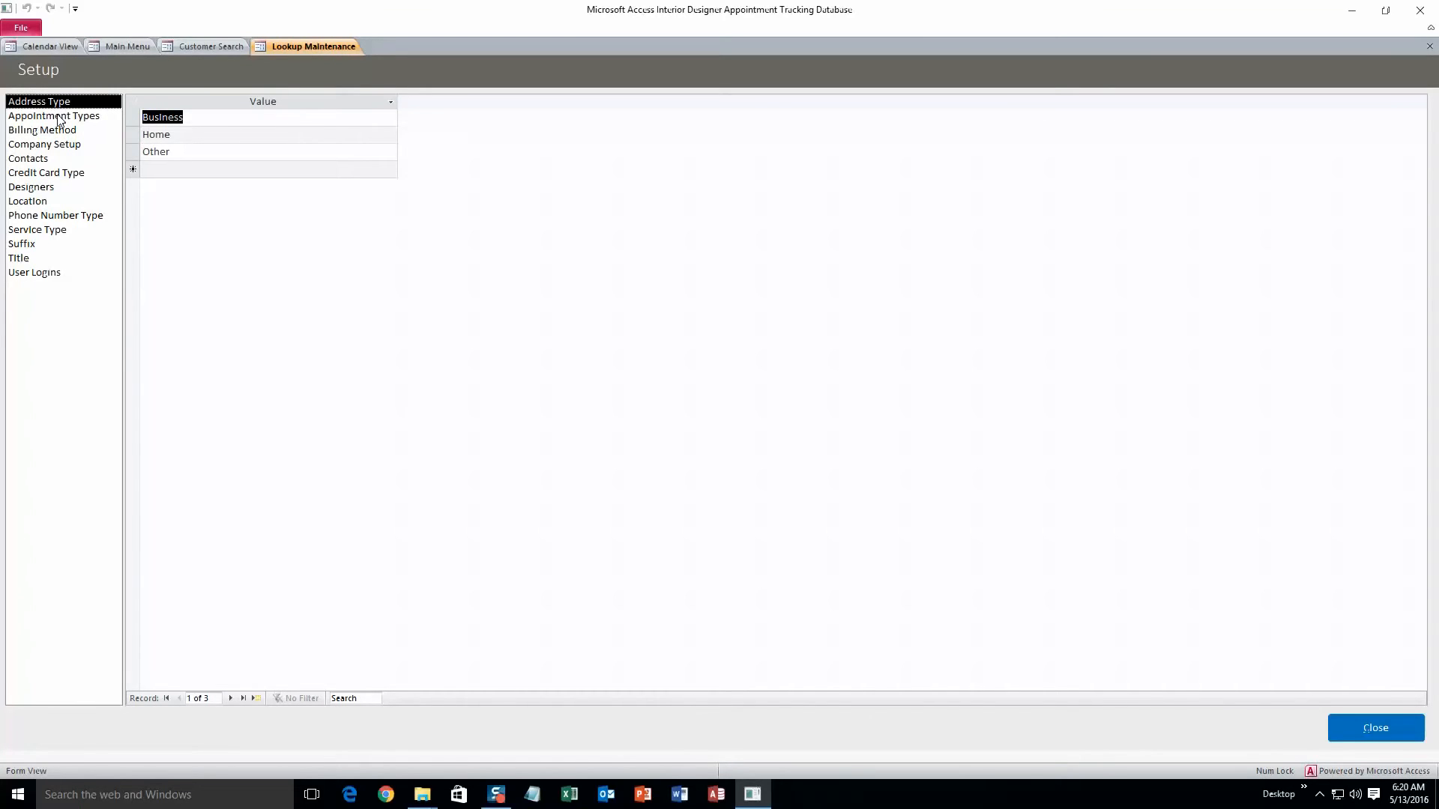
{"action": "left_click", "coordinate": [55, 113]}
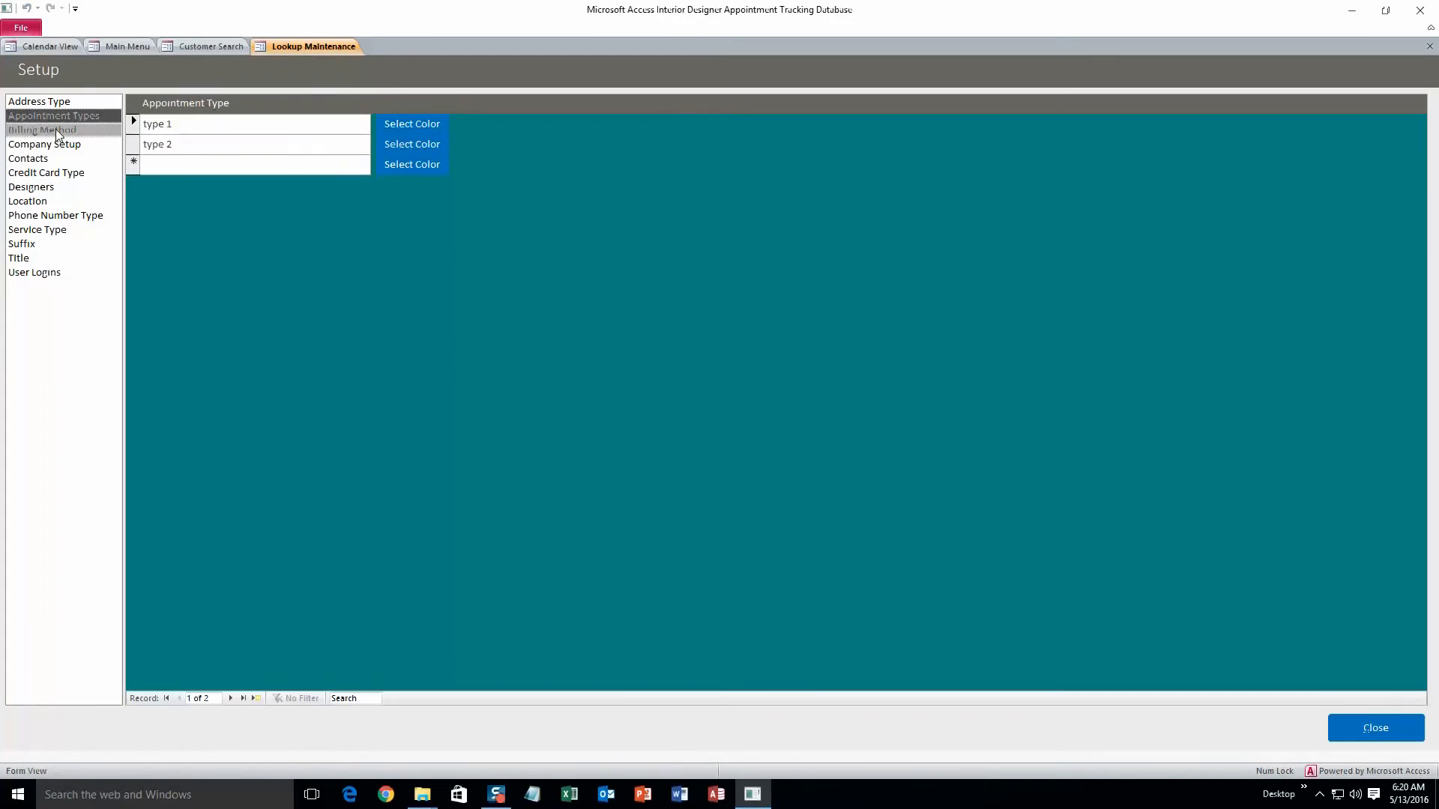
{"action": "left_click", "coordinate": [55, 129]}
{"action": "left_click", "coordinate": [50, 144]}
{"action": "left_click", "coordinate": [48, 158]}
{"action": "left_click", "coordinate": [49, 173]}
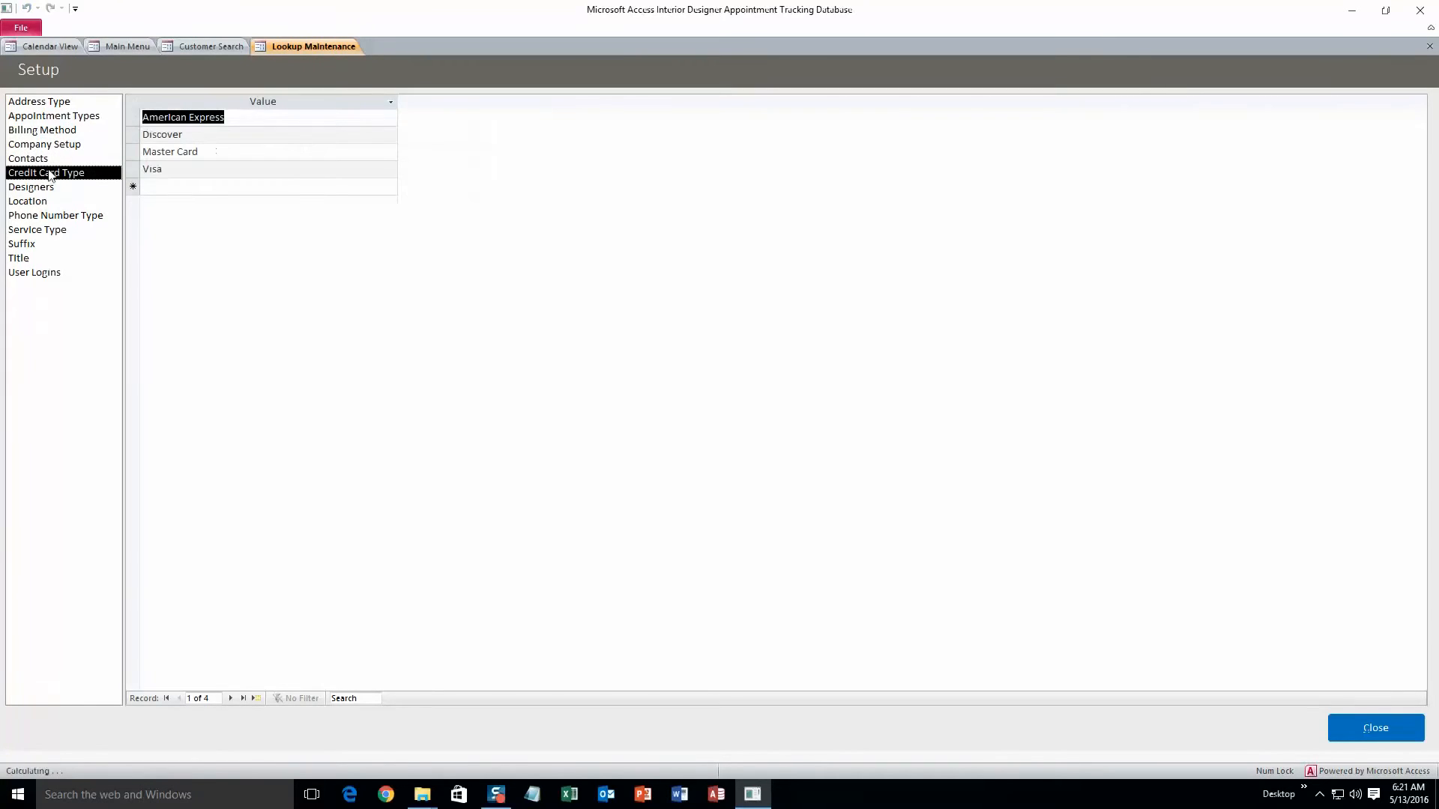
{"action": "left_click", "coordinate": [48, 188]}
{"action": "left_click", "coordinate": [48, 201]}
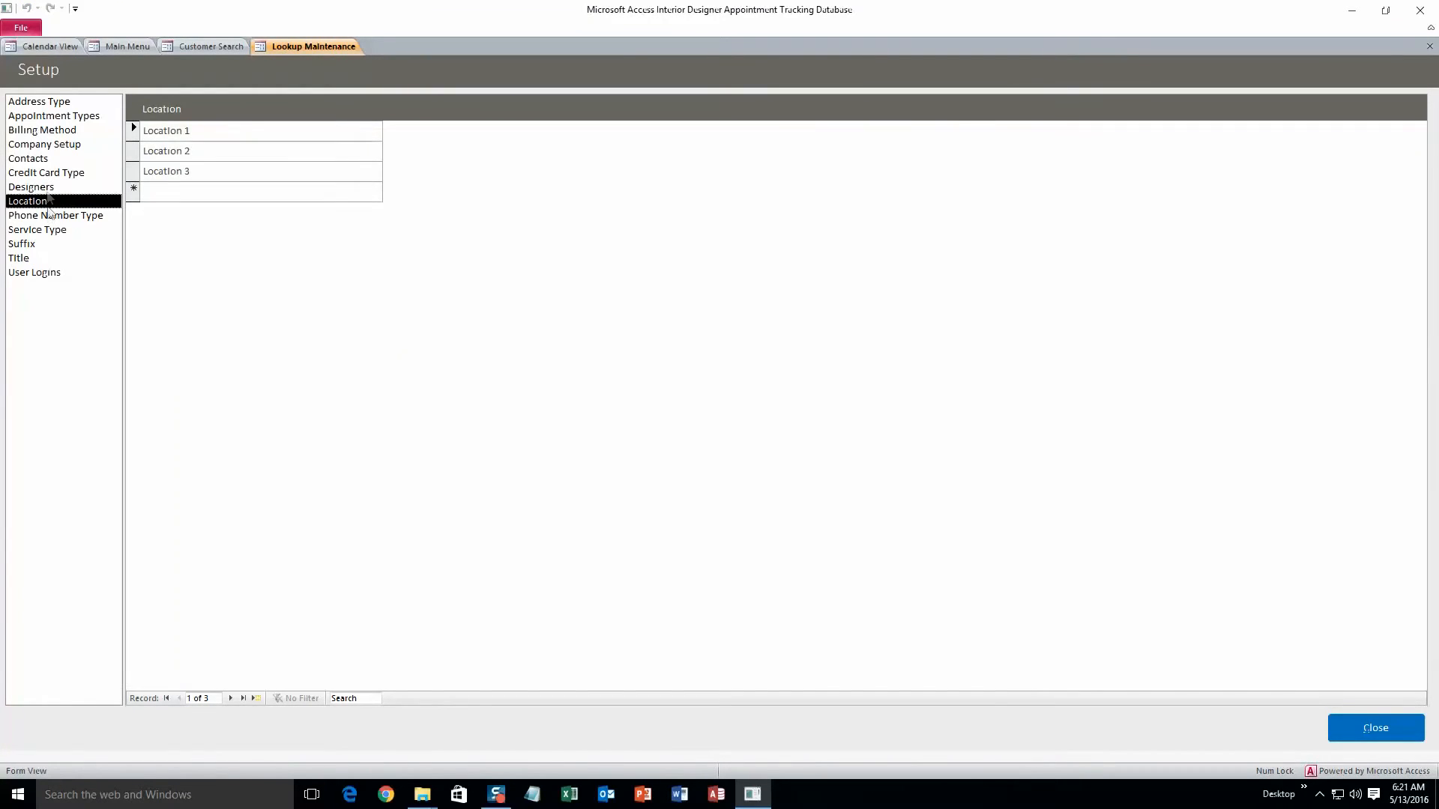
{"action": "left_click", "coordinate": [48, 188]}
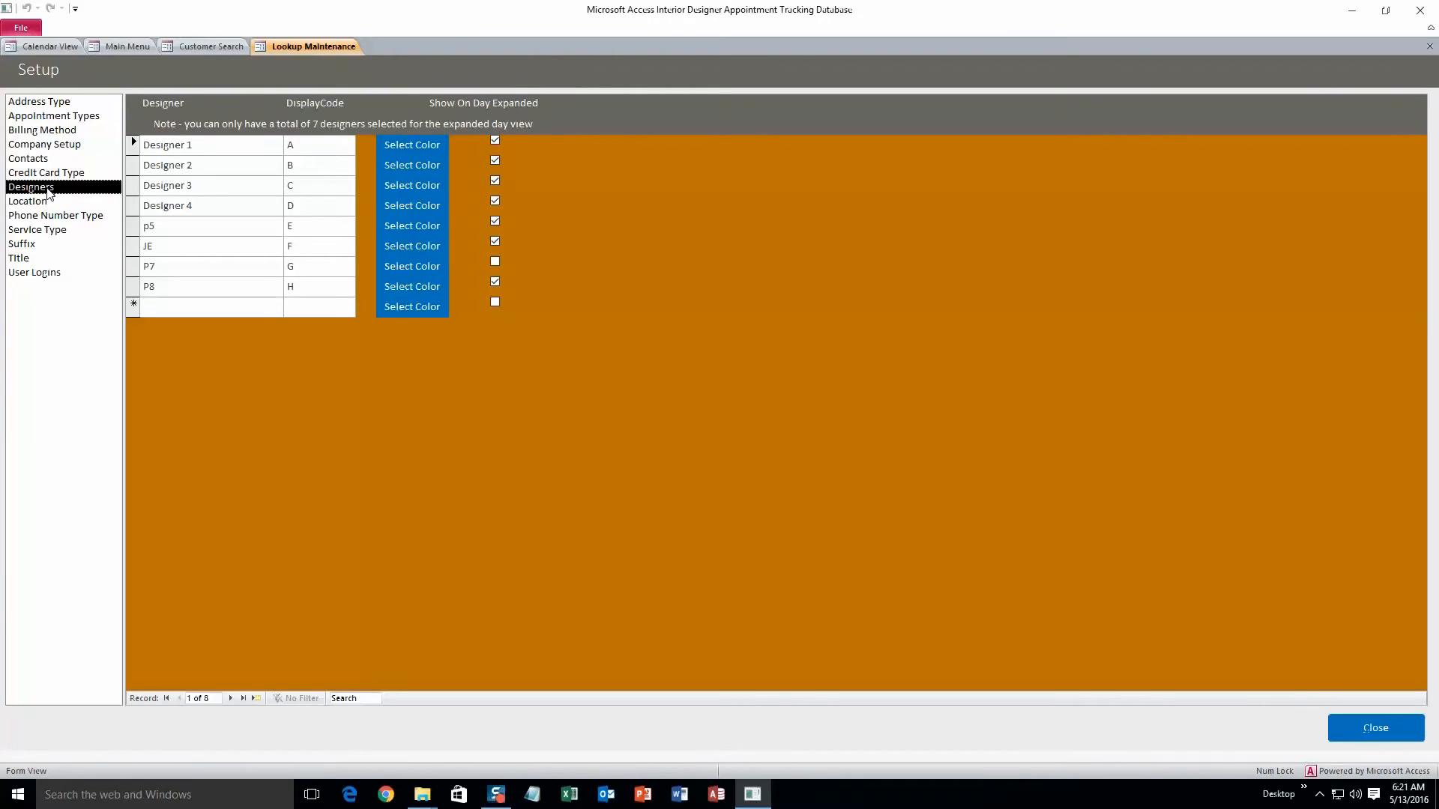
Step: Rename Location 1 to Ames, IA, add a new location named Location 4, and close the setup
{"action": "left_click", "coordinate": [48, 202]}
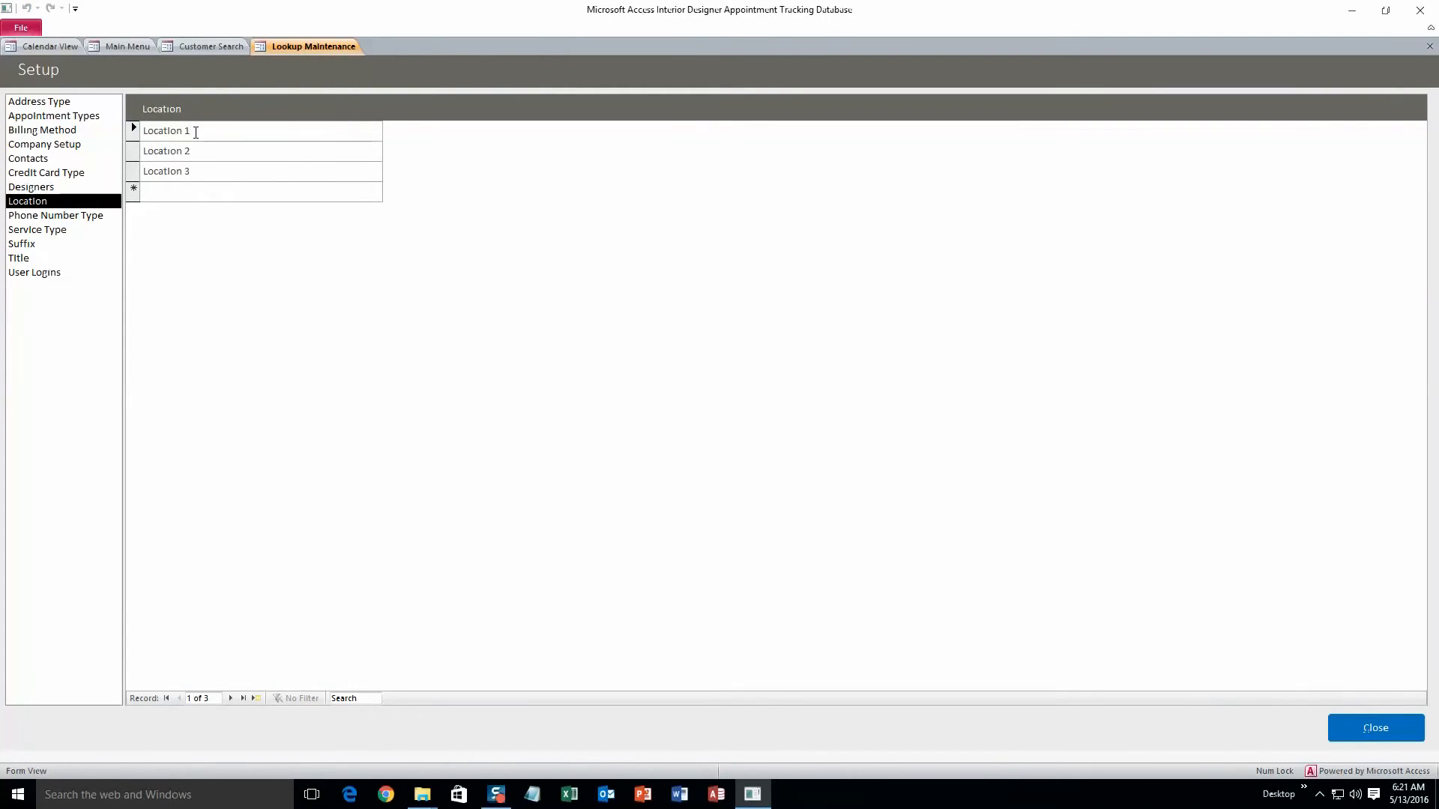
{"action": "key", "text": "BackSpace"}
{"action": "key", "text": "BackSpace"}
{"action": "key", "text": "BackSpace"}
{"action": "key", "text": "BackSpace"}
{"action": "key", "text": "BackSpace"}
{"action": "key", "text": "BackSpace"}
{"action": "key", "text": "BackSpace"}
{"action": "key", "text": "BackSpace"}
{"action": "key", "text": "BackSpace"}
{"action": "type", "text": "Ames"}
{"action": "left_click", "coordinate": [167, 189]}
{"action": "type", "text": "Location "}
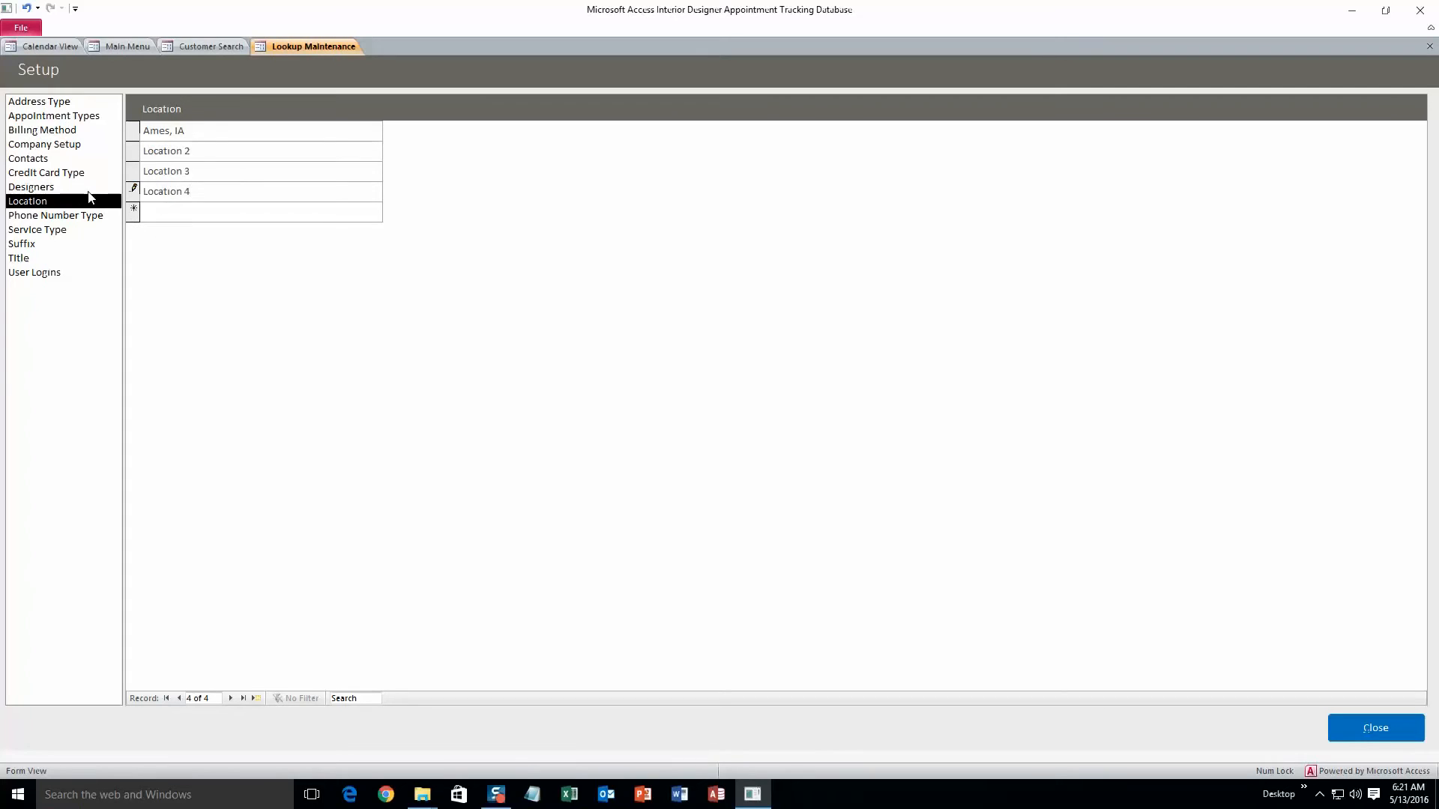
{"action": "type", "text": "4"}
{"action": "key", "text": "Return"}
{"action": "left_click", "coordinate": [1353, 728]}
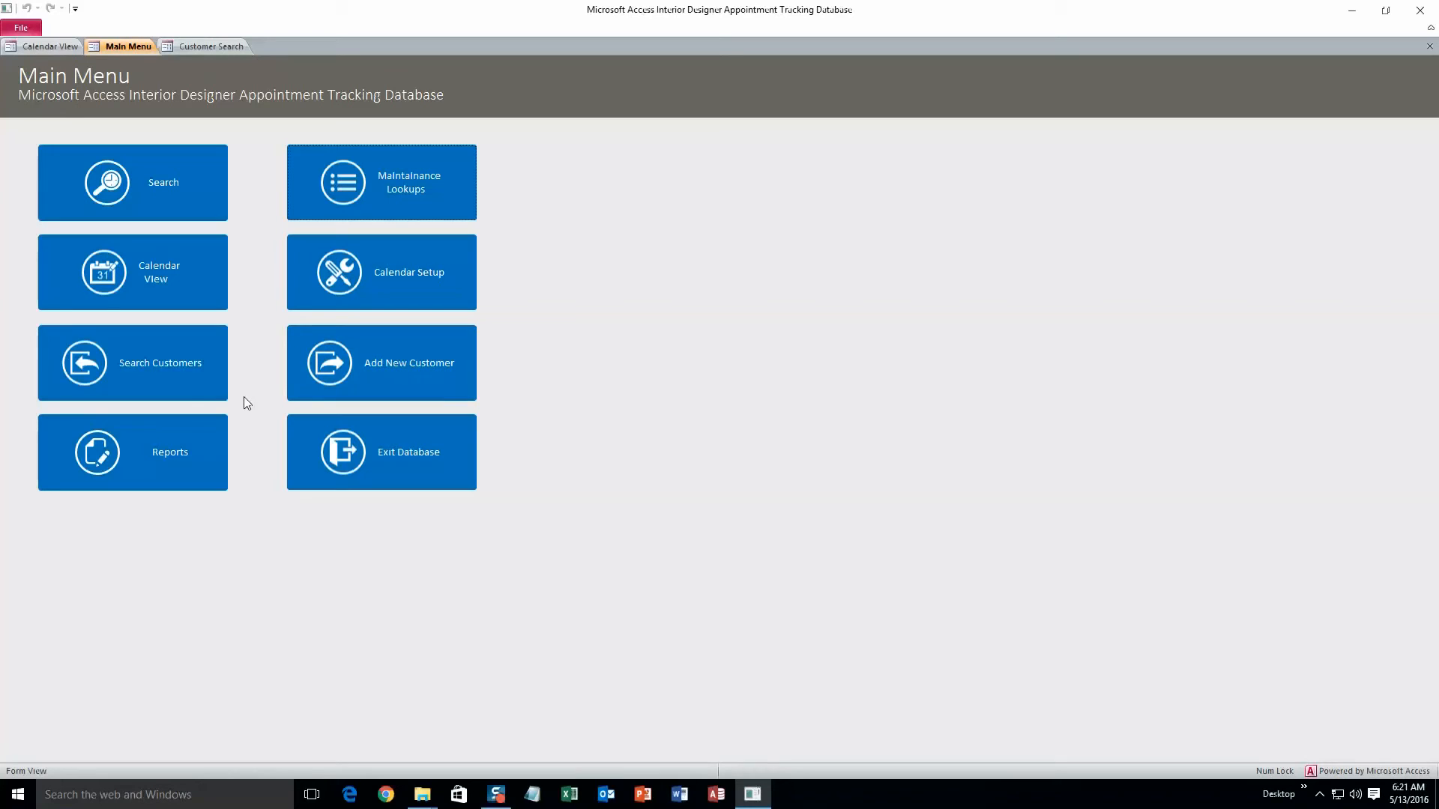
Step: Open Calendar Search, run the search, and open the found appointment in the calendar view
{"action": "left_click", "coordinate": [169, 201]}
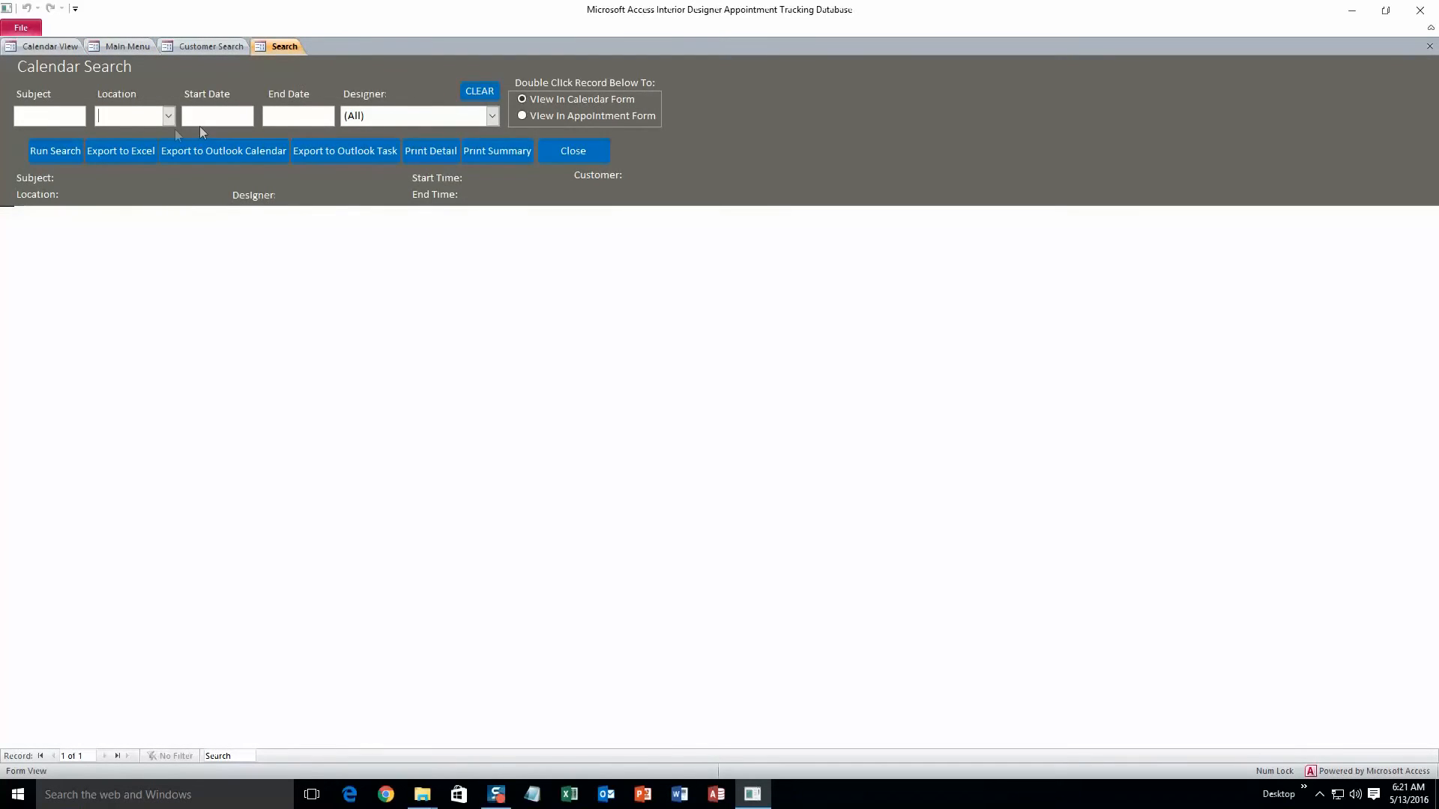
{"action": "left_click", "coordinate": [73, 152]}
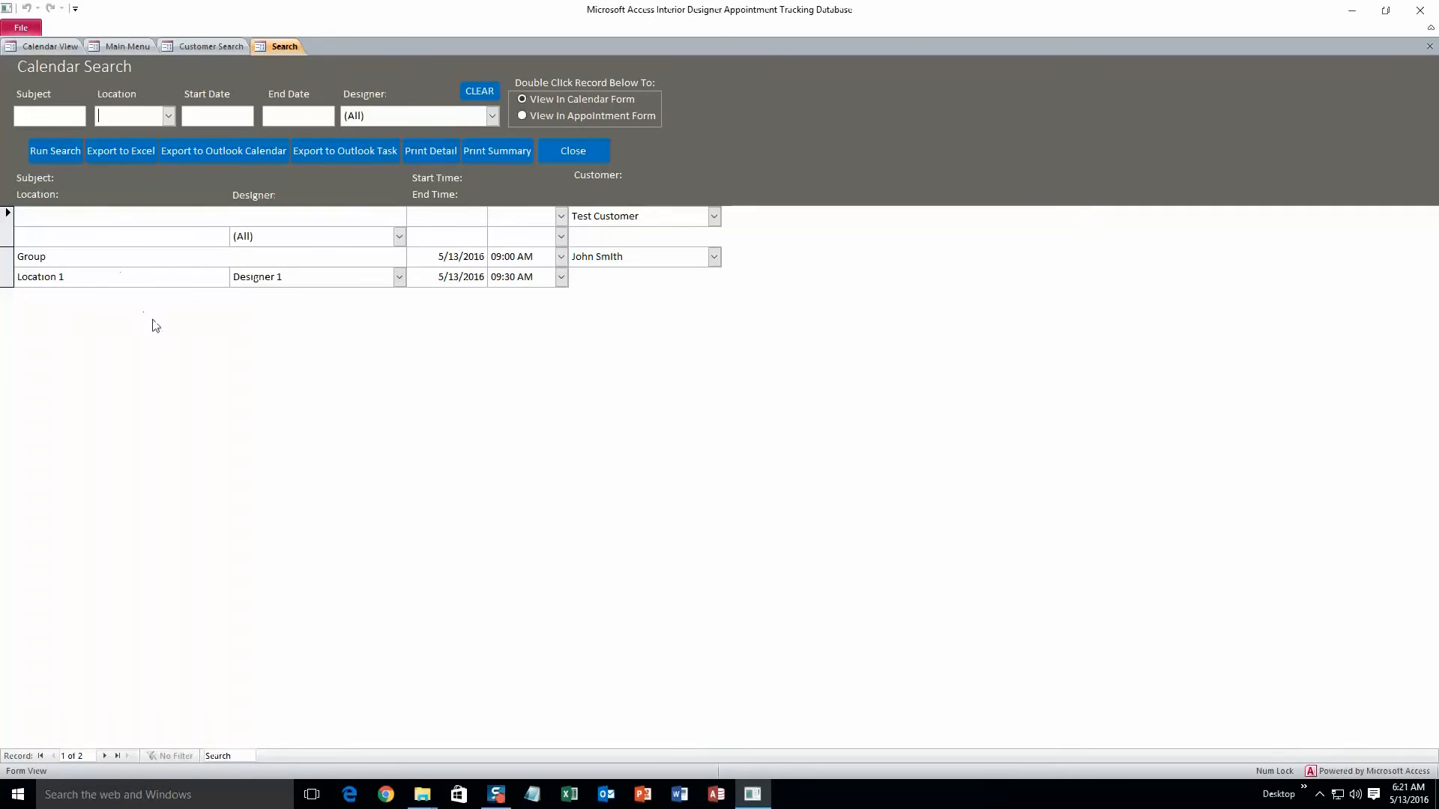
{"action": "double_click", "coordinate": [194, 263]}
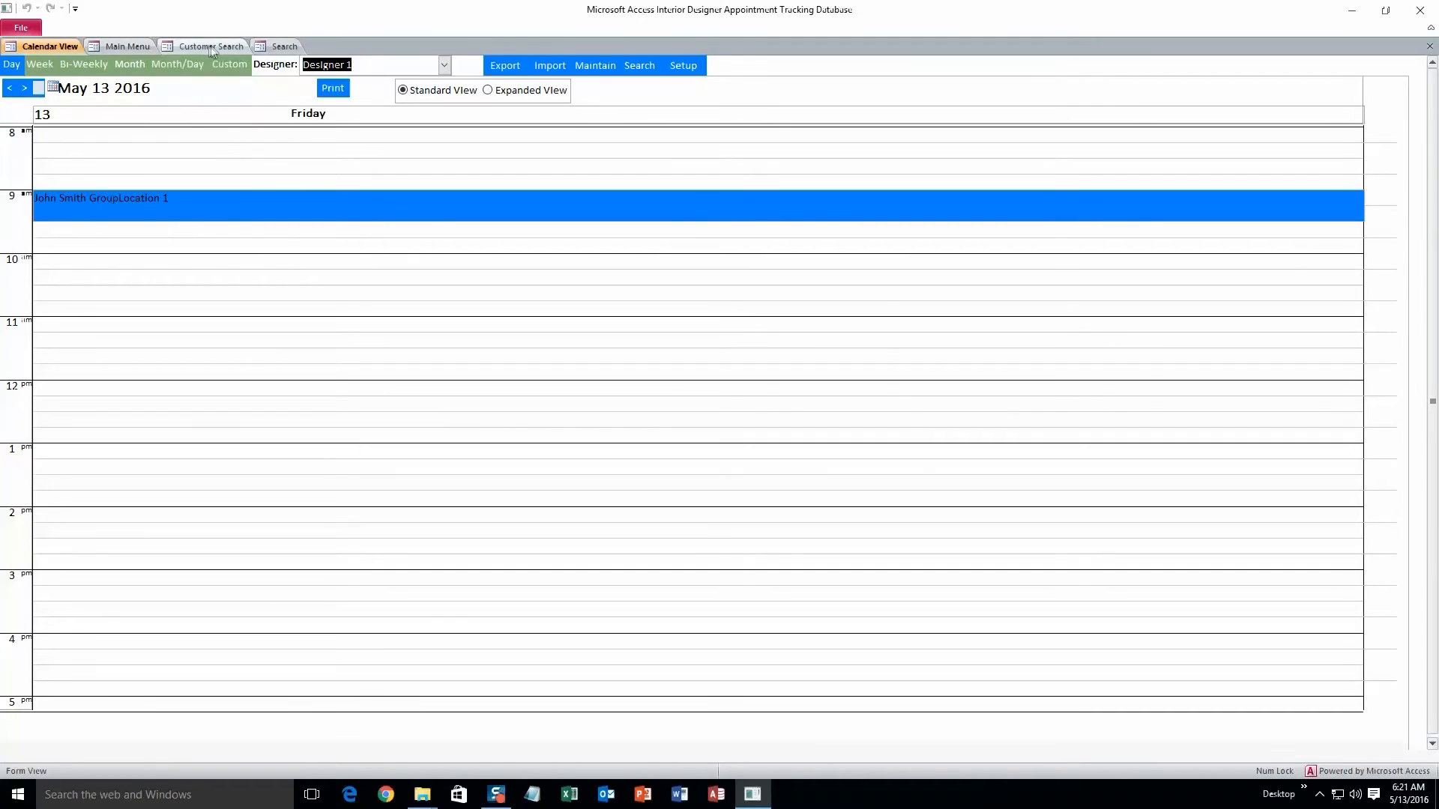
Step: Set the search to open records in the appointment form, open the appointment, then save and close it
{"action": "left_click", "coordinate": [275, 47]}
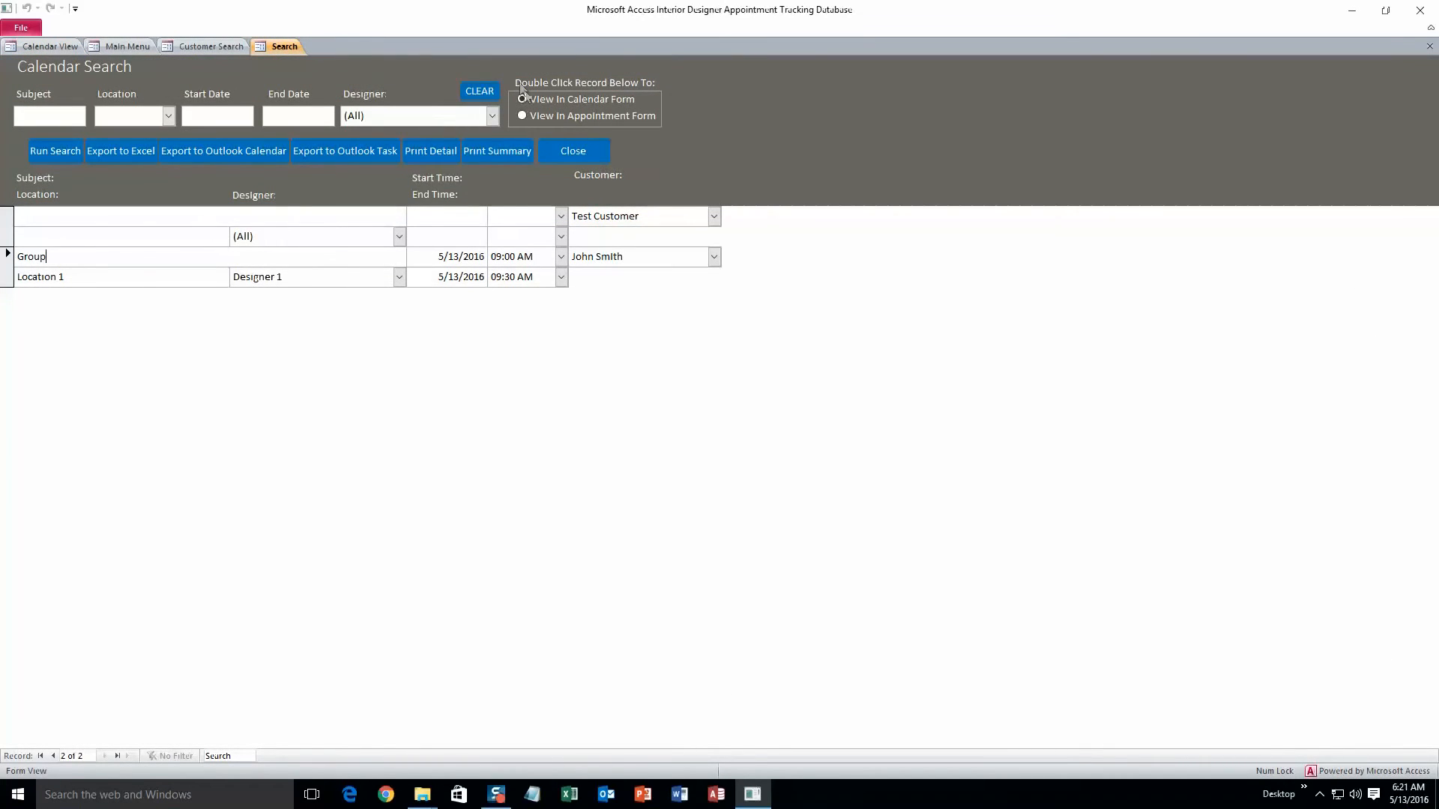
{"action": "left_click", "coordinate": [522, 116]}
{"action": "double_click", "coordinate": [169, 268]}
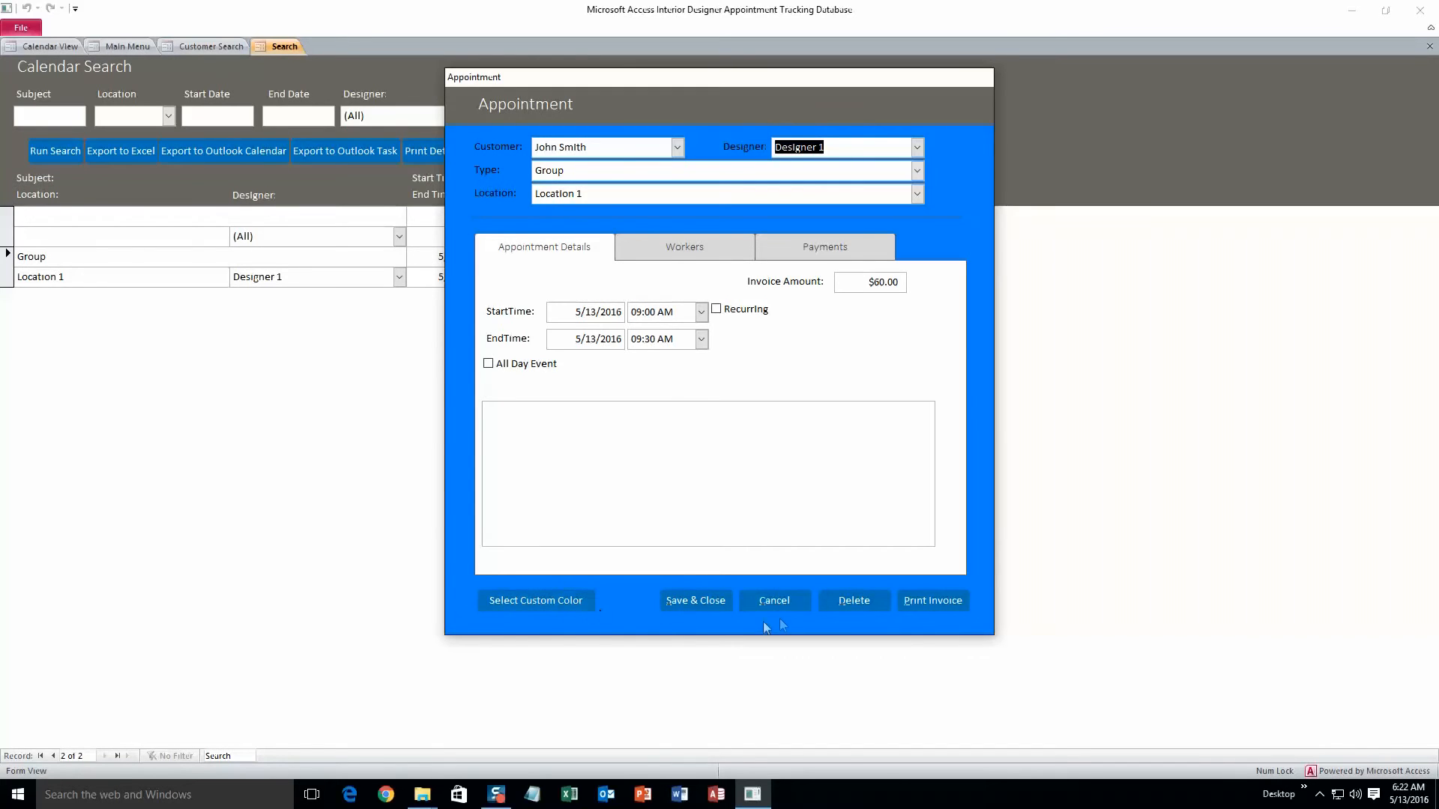
{"action": "left_click", "coordinate": [695, 601]}
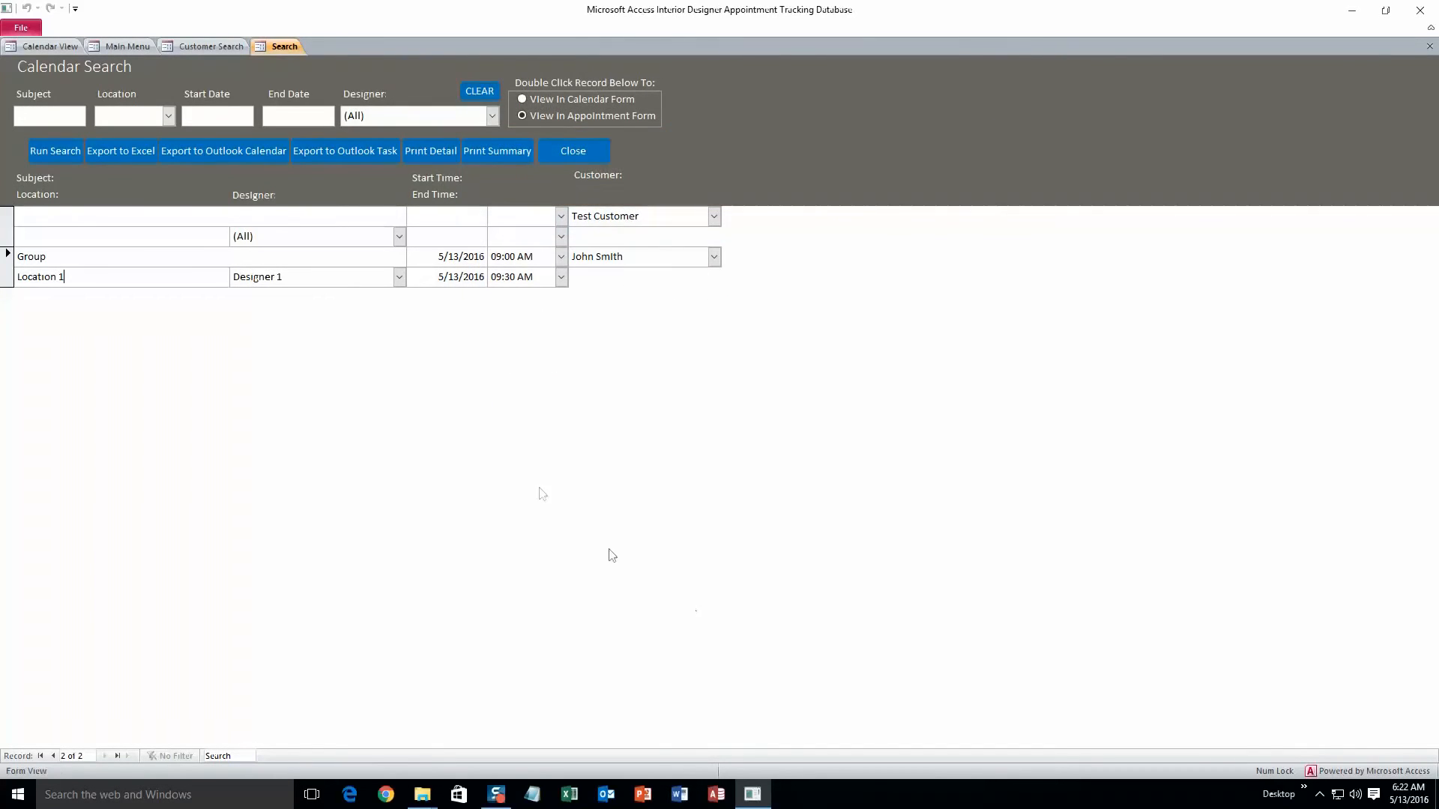
Step: Return to the main menu, open Calendar Setup, browse the first day of week and start time options, then save and close it
{"action": "left_click", "coordinate": [209, 46]}
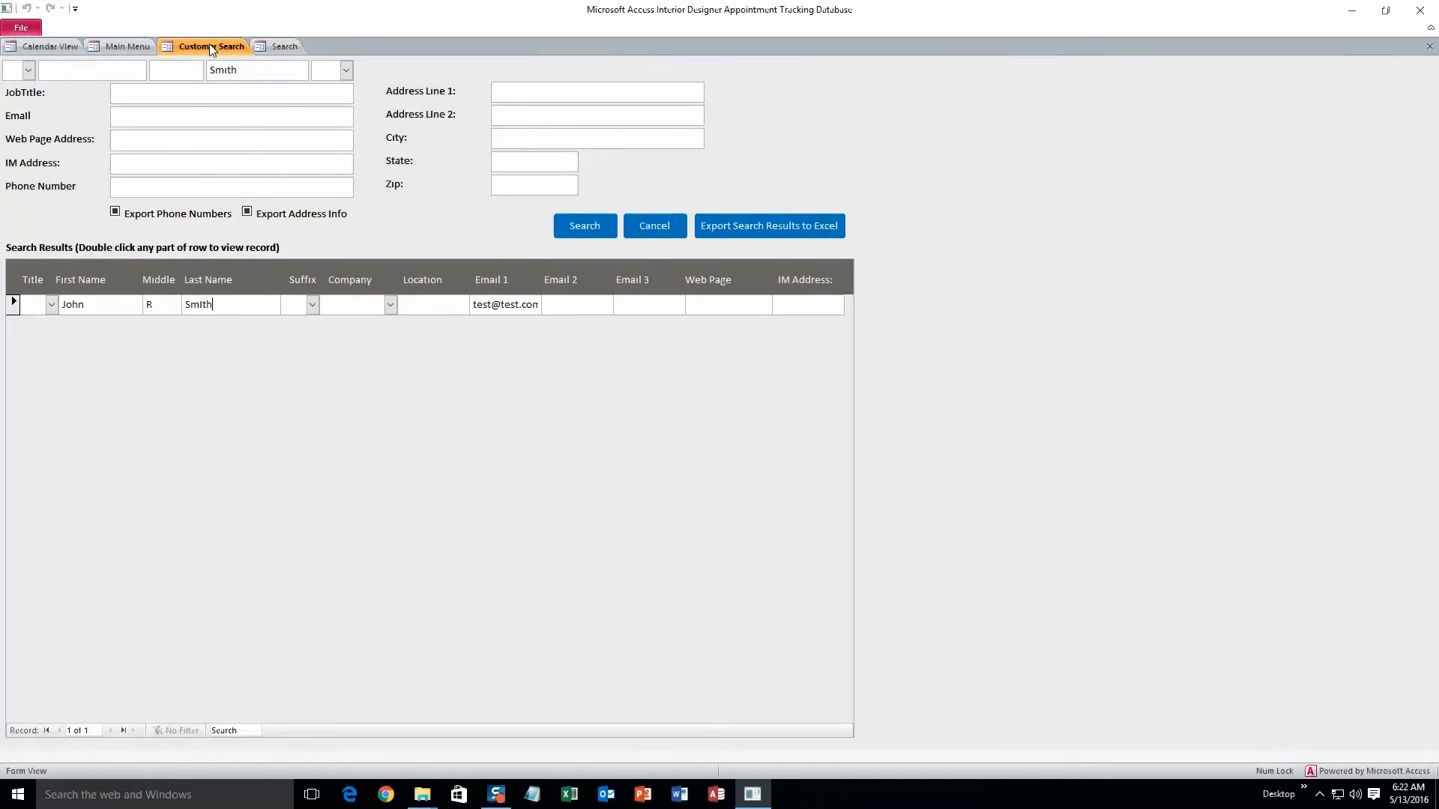
{"action": "left_click", "coordinate": [128, 46]}
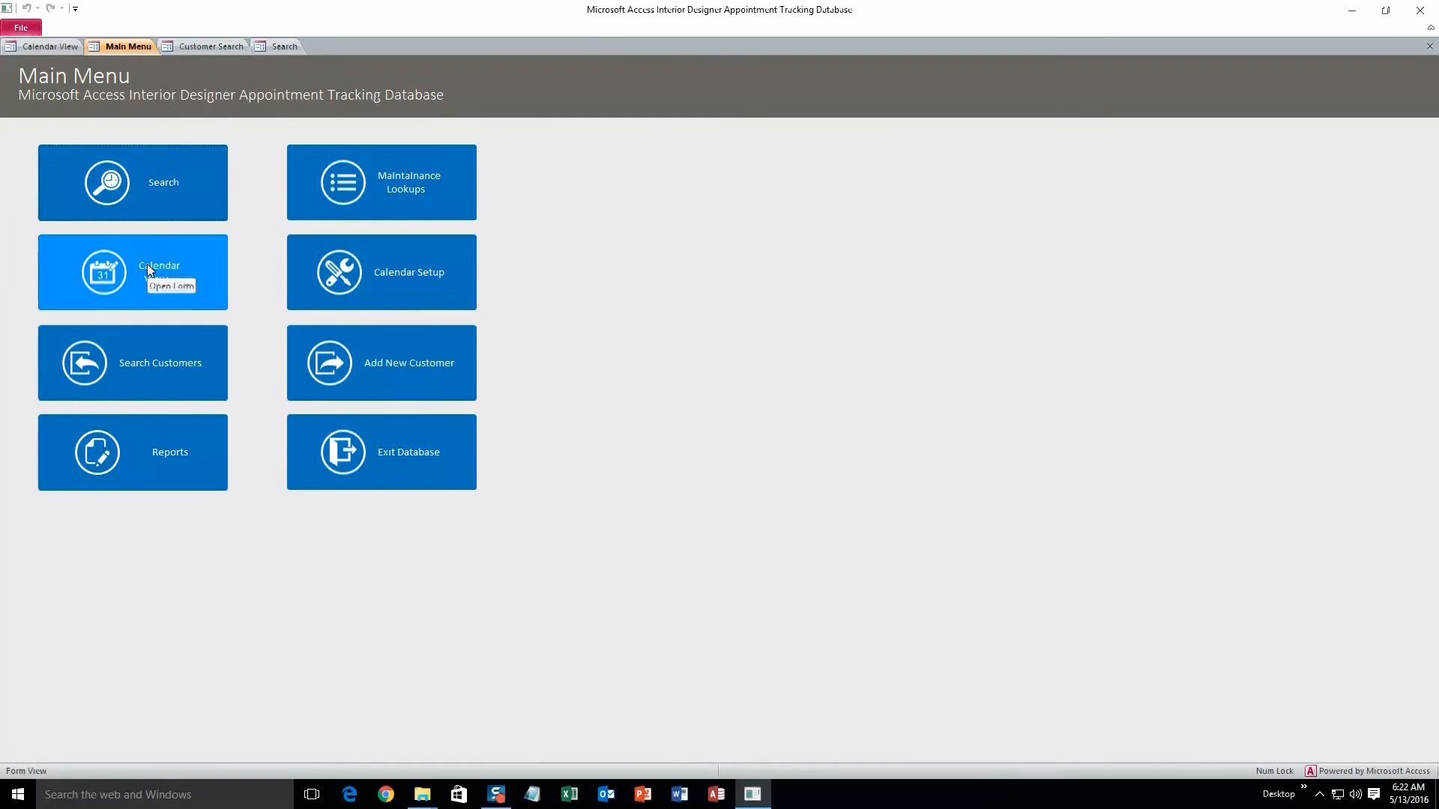
{"action": "left_click", "coordinate": [344, 278]}
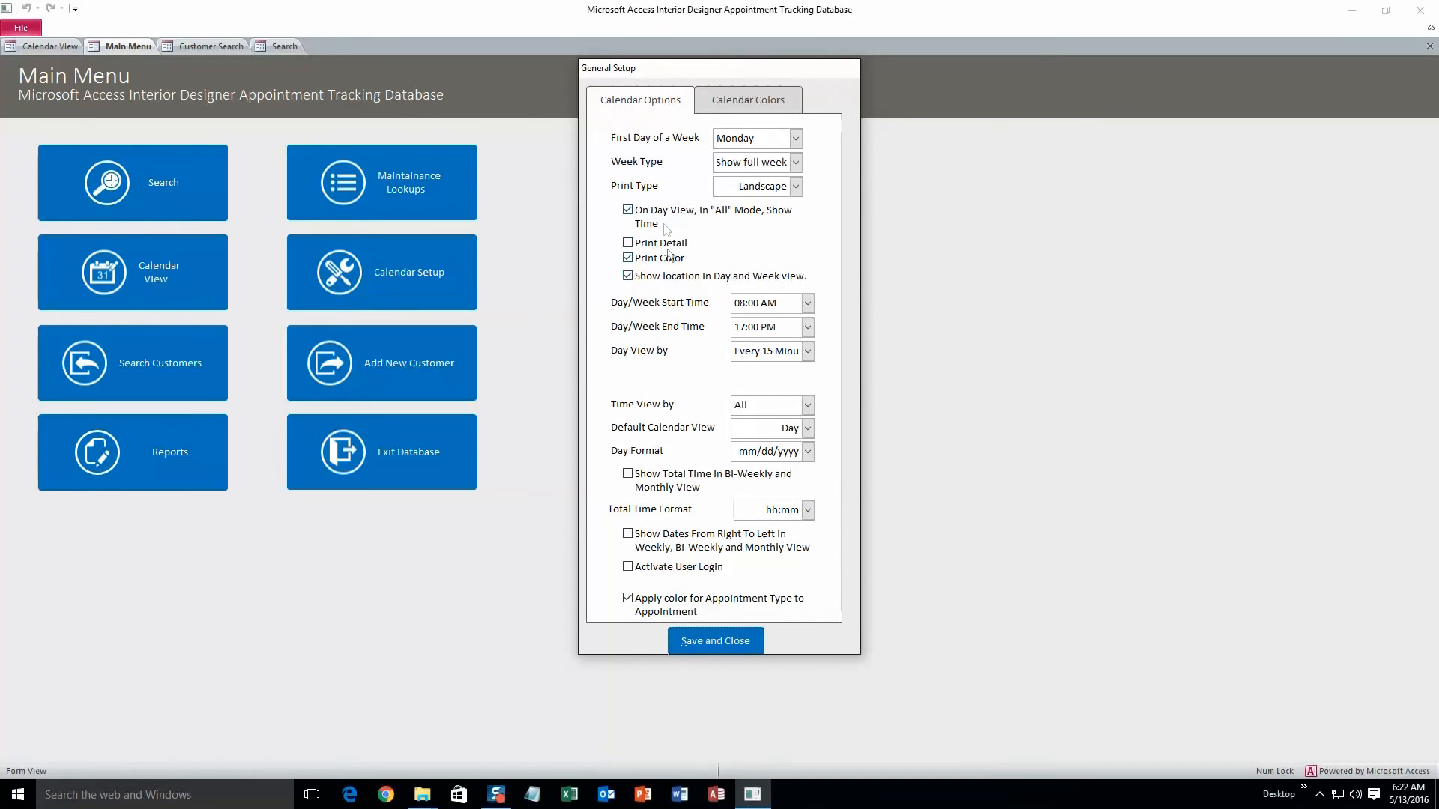
{"action": "left_click", "coordinate": [796, 138]}
{"action": "left_click", "coordinate": [796, 139]}
{"action": "left_click", "coordinate": [807, 303]}
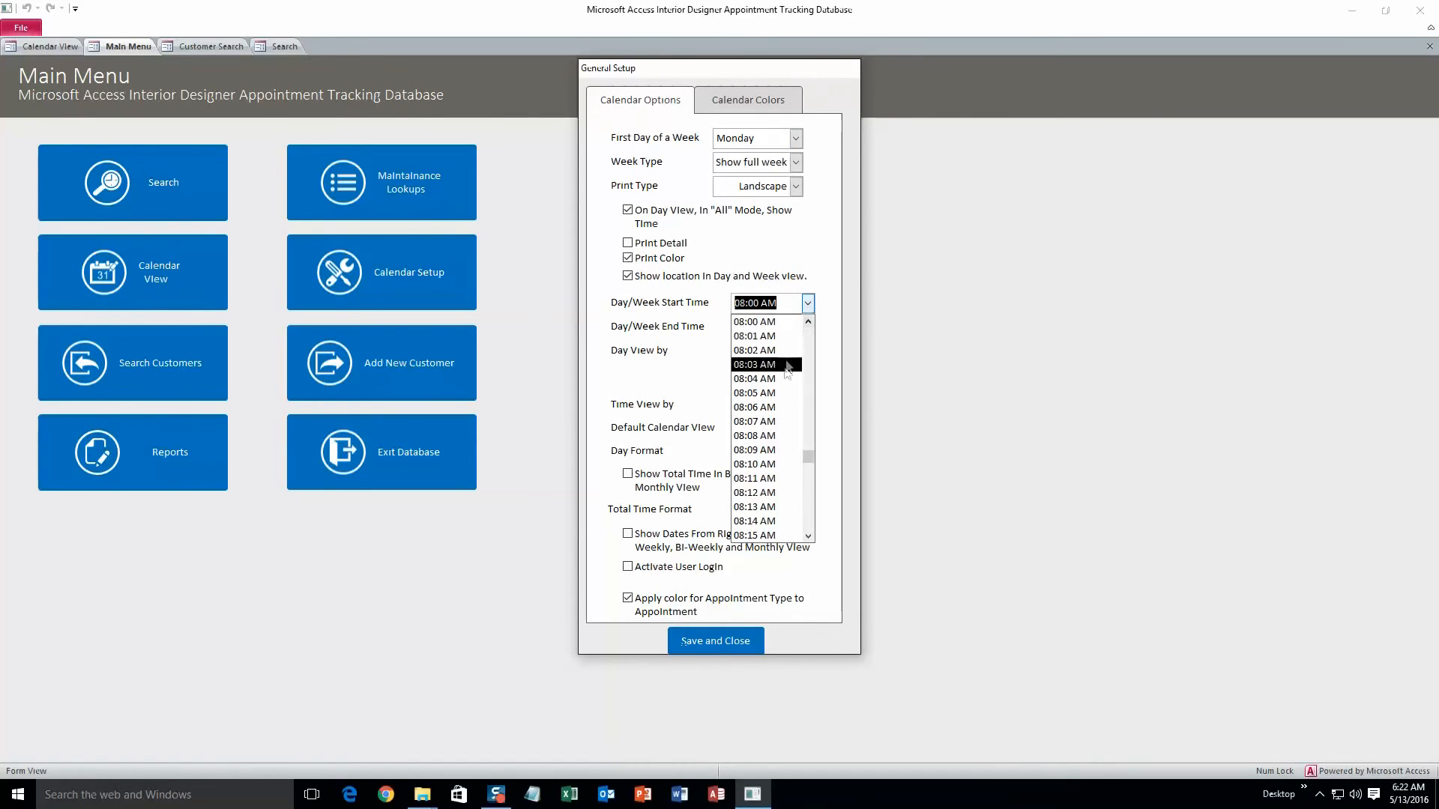
{"action": "left_click", "coordinate": [807, 307]}
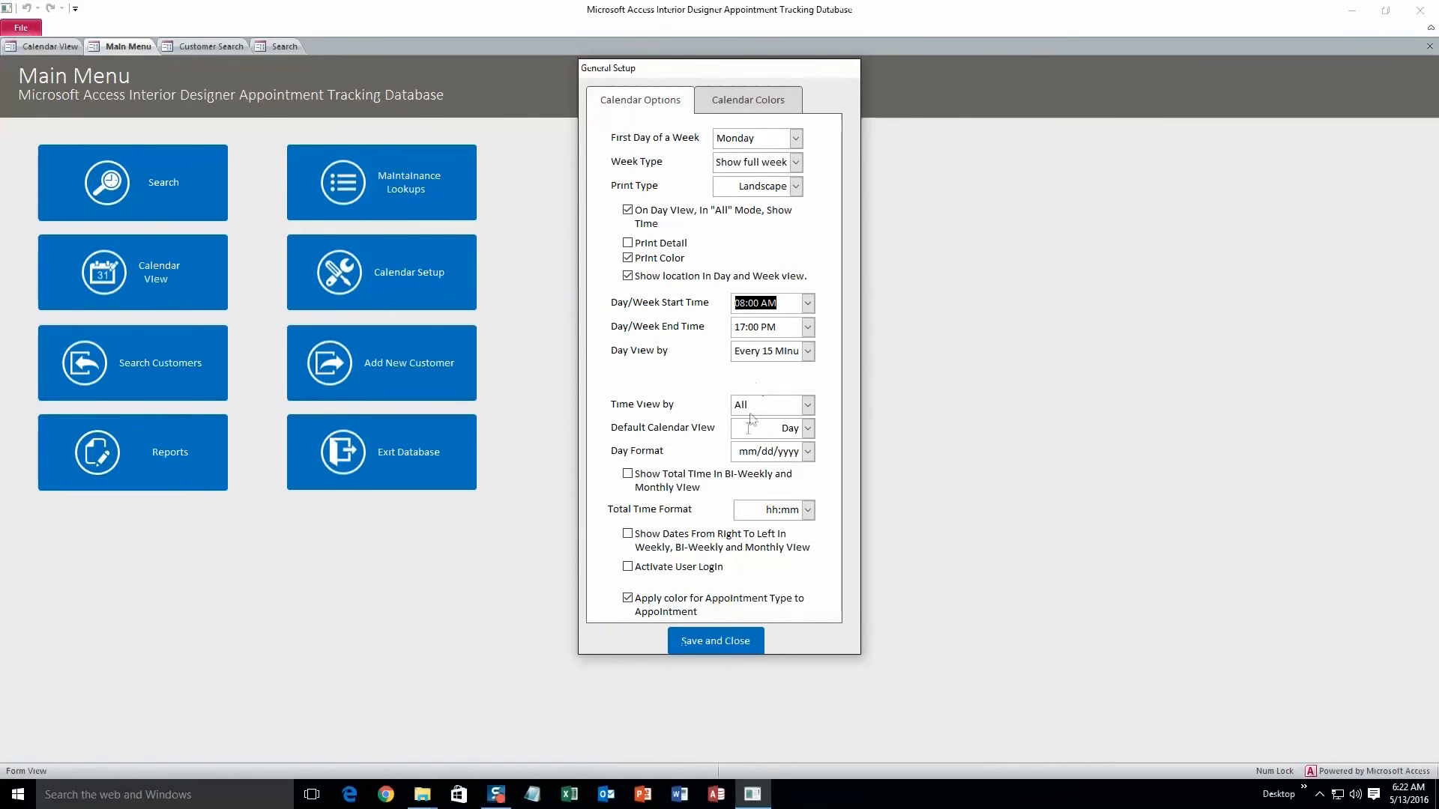
{"action": "left_click", "coordinate": [637, 569]}
{"action": "left_click", "coordinate": [705, 641]}
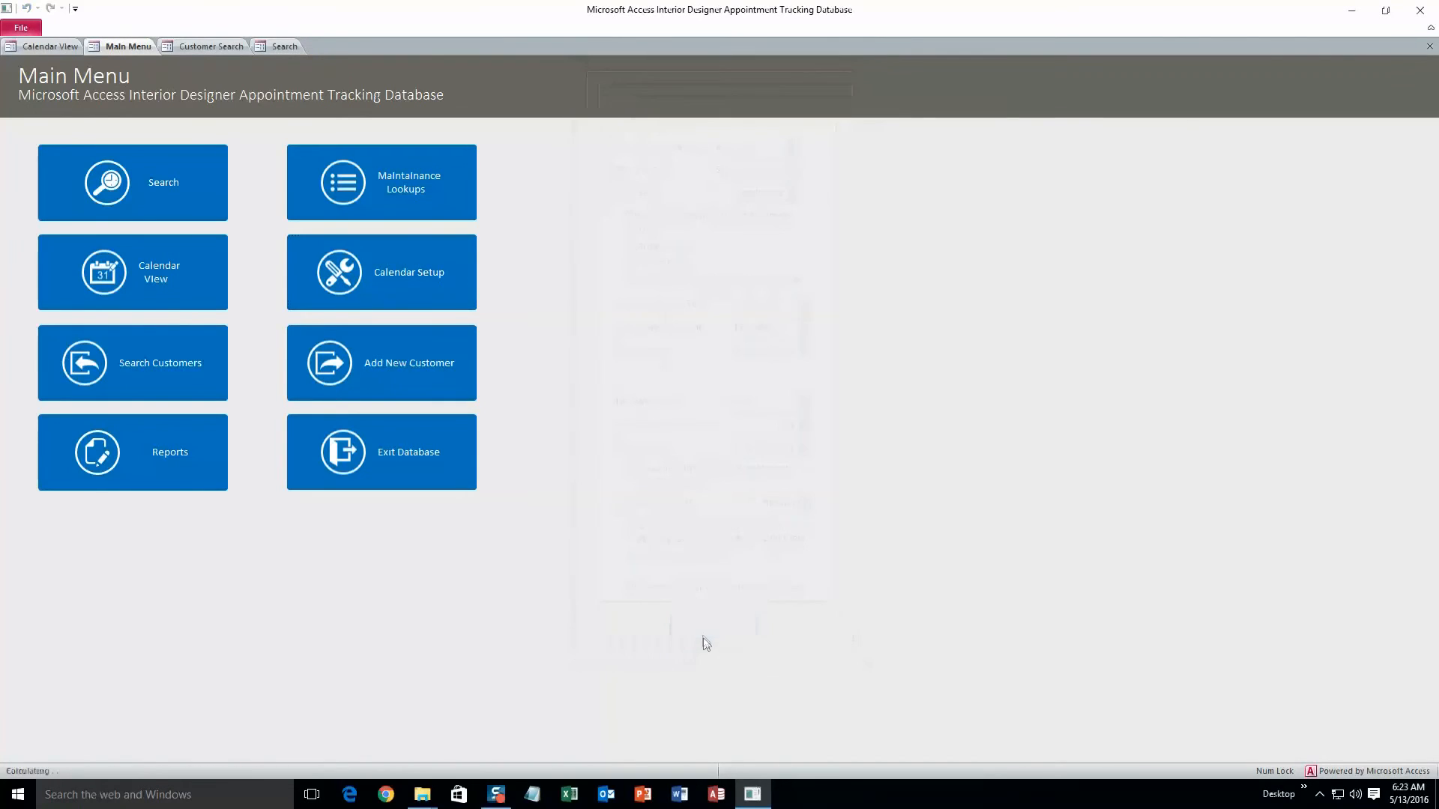
Step: Open the User Logins lookup and replace the first login's first name, last name and user name
{"action": "left_click", "coordinate": [395, 200]}
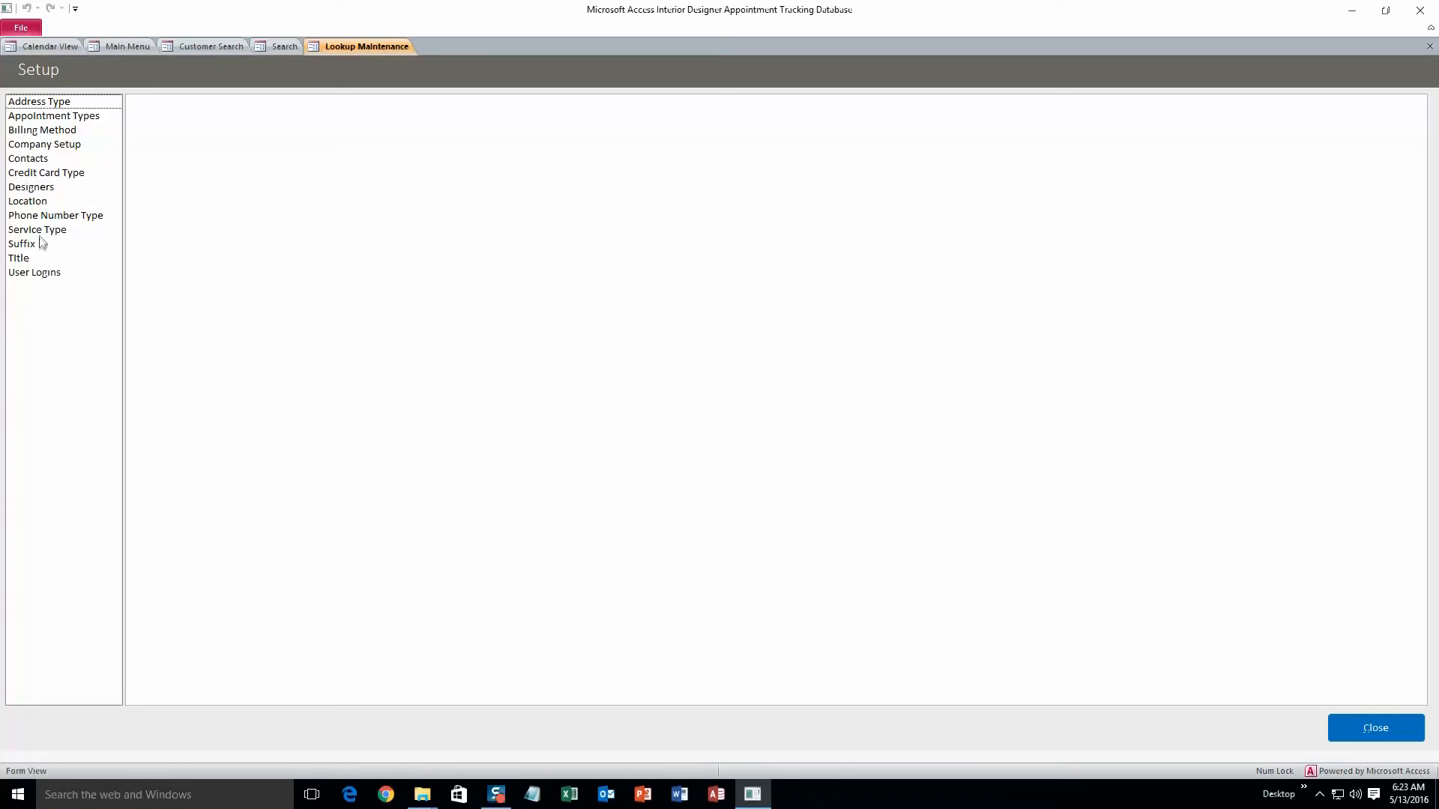
{"action": "left_click", "coordinate": [47, 274]}
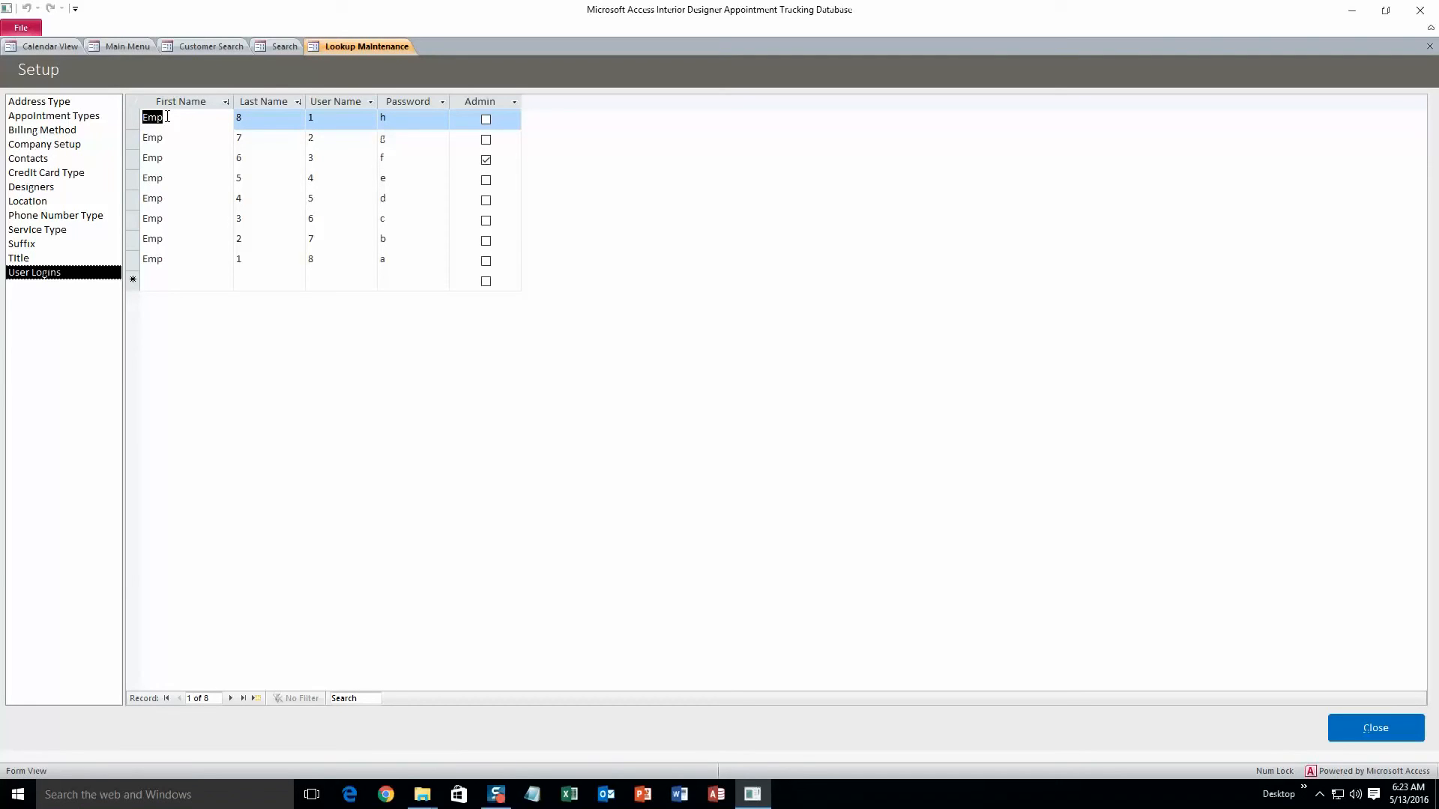
{"action": "left_click", "coordinate": [188, 102]}
{"action": "left_click", "coordinate": [186, 120]}
{"action": "key", "text": "Delete"}
{"action": "type", "text": "John"}
{"action": "left_click", "coordinate": [284, 122]}
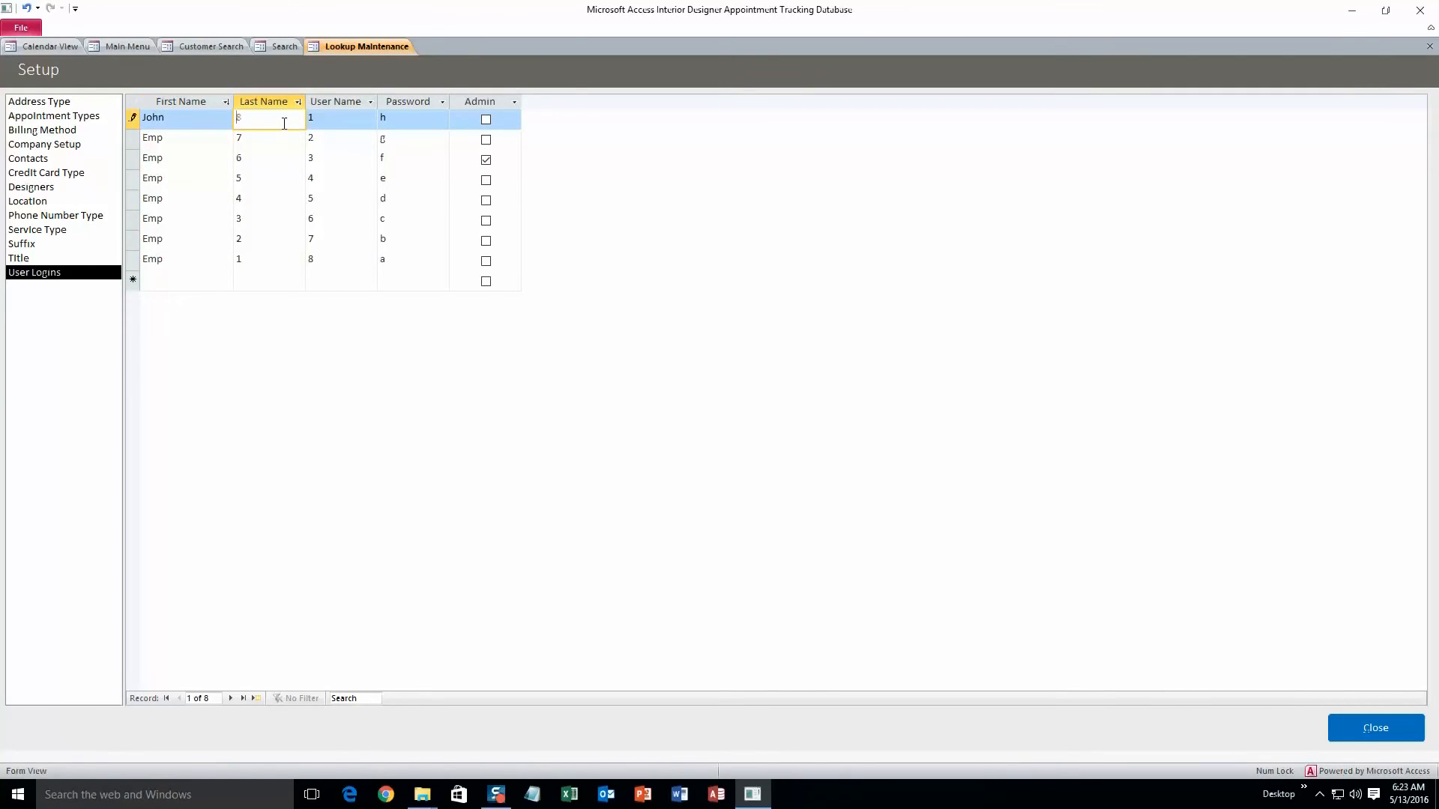
{"action": "type", "text": "Smith"}
{"action": "left_click", "coordinate": [315, 119]}
{"action": "key", "text": "Delete"}
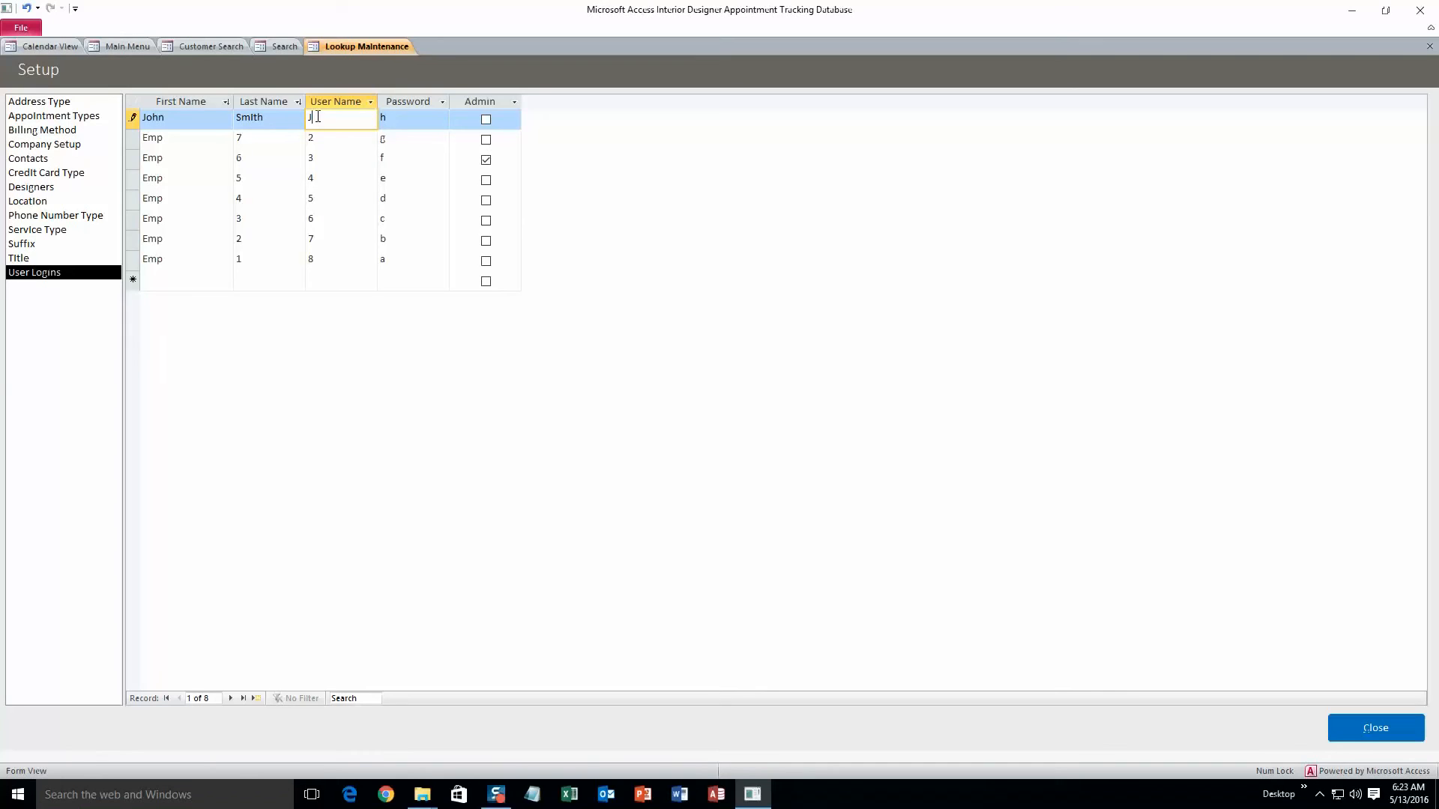
{"action": "type", "text": "Jon"}
Step: Set that login's password, mark it as admin, and close the lookup setup
{"action": "left_click", "coordinate": [400, 120]}
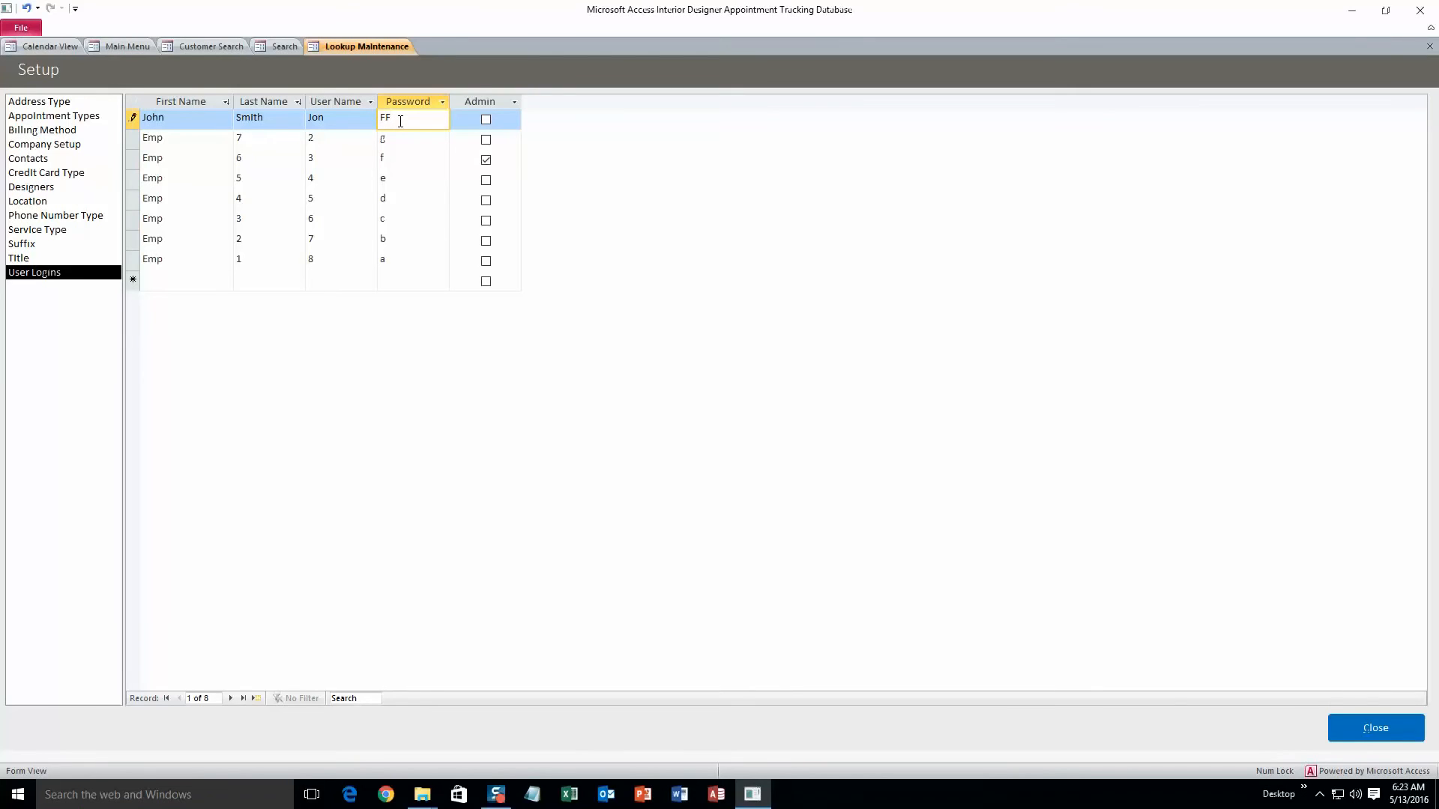
{"action": "left_click", "coordinate": [485, 119]}
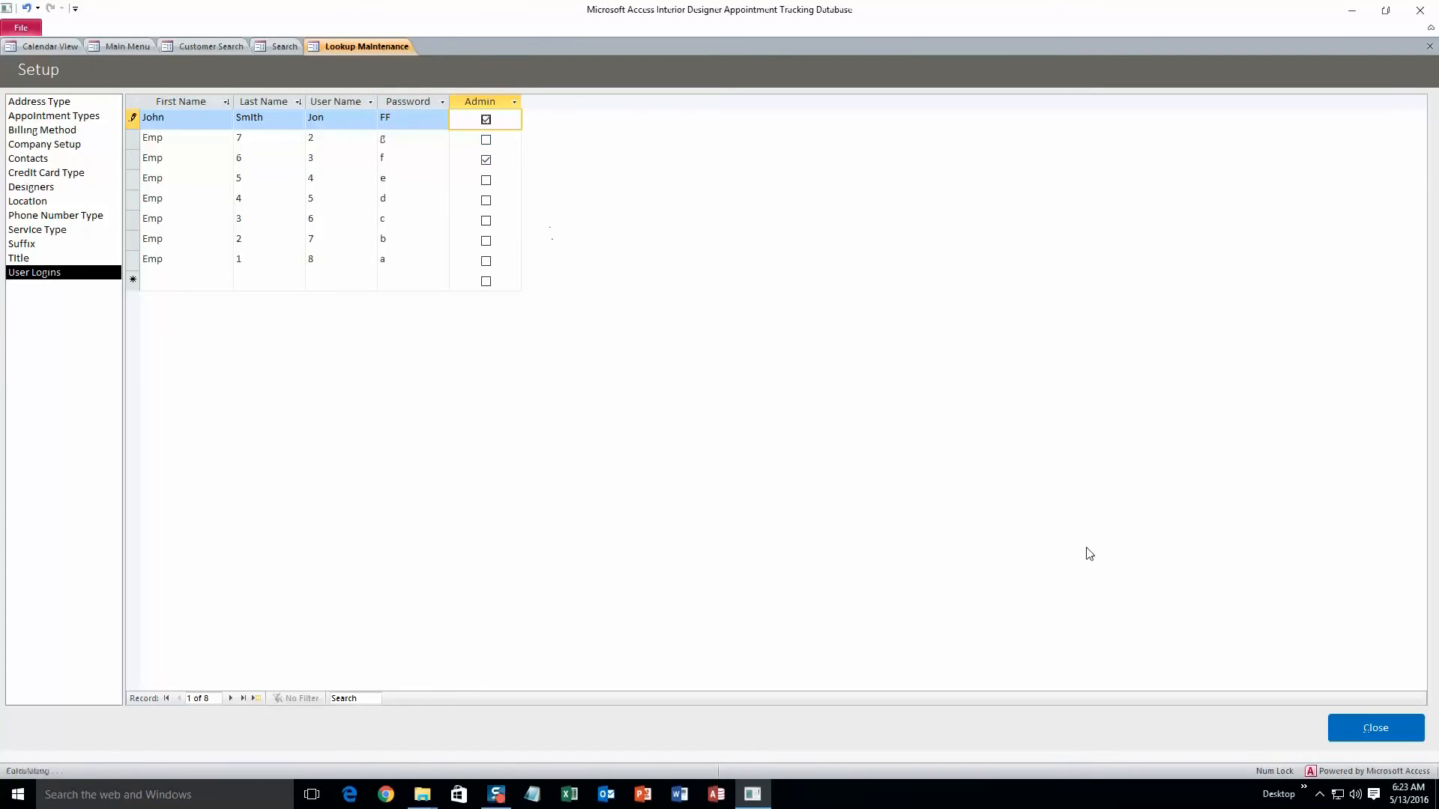
{"action": "left_click", "coordinate": [1360, 722]}
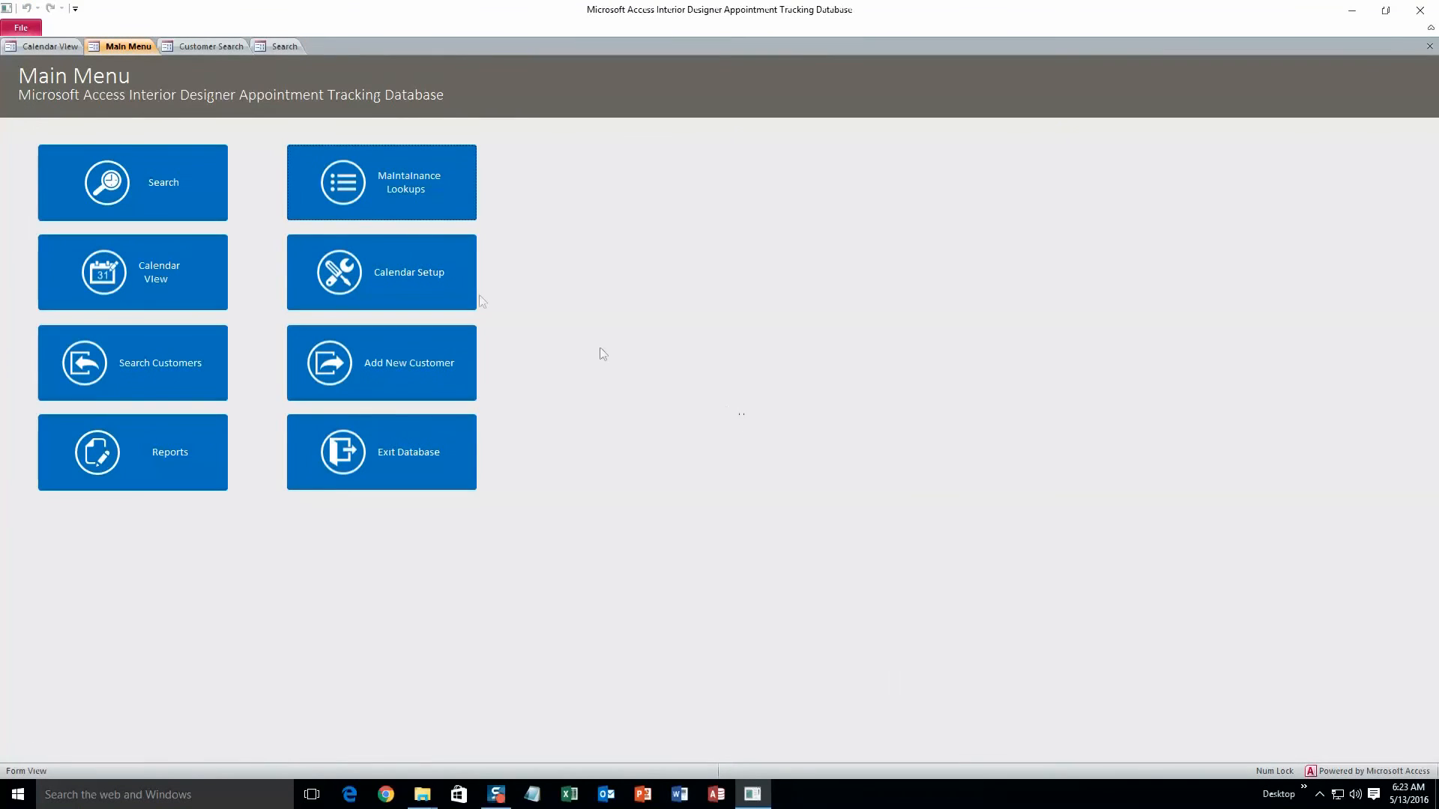
Step: Open Reports, set the date range from 05/06/2016 to 05/20/2016, and preview the invoices
{"action": "left_click", "coordinate": [212, 445]}
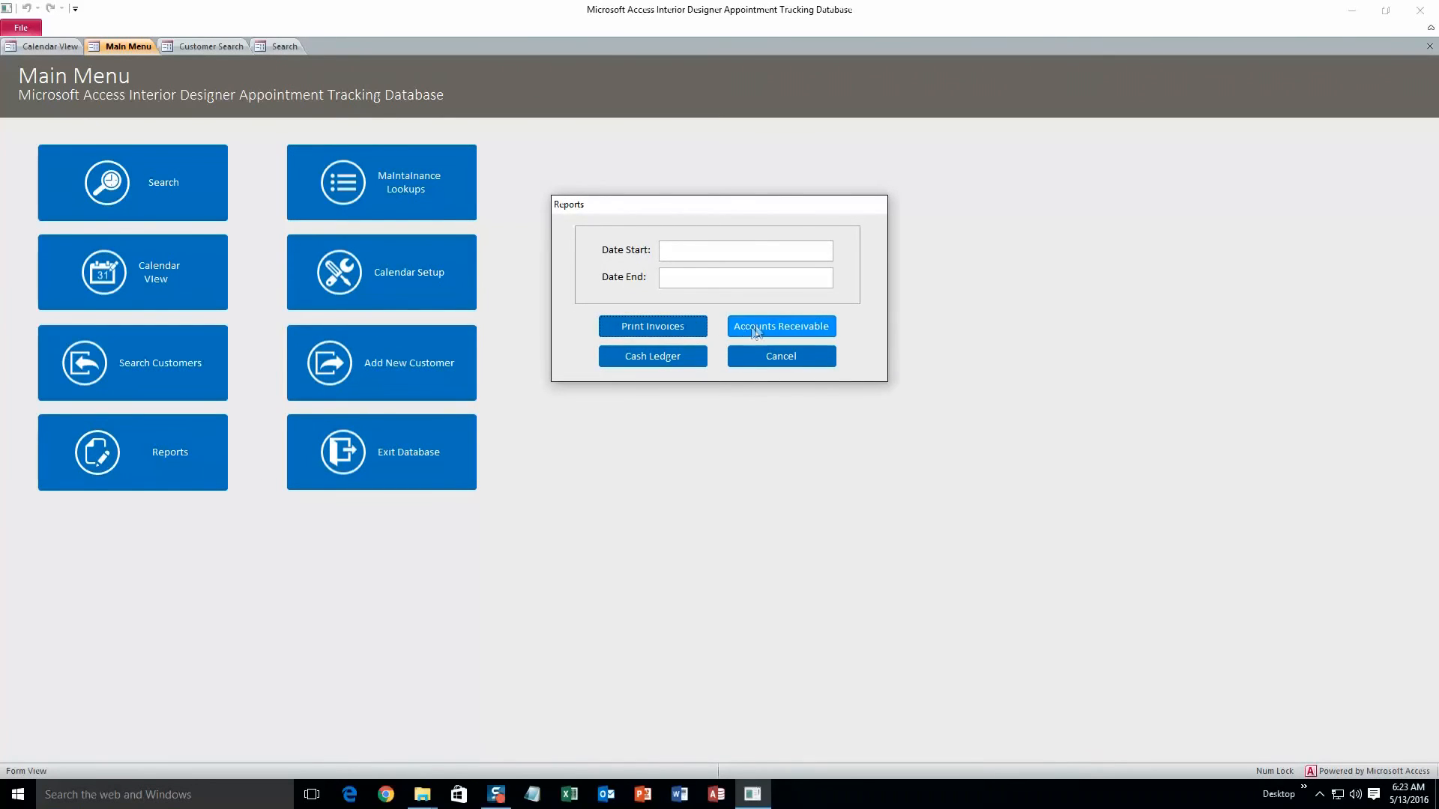
{"action": "left_click", "coordinate": [736, 252]}
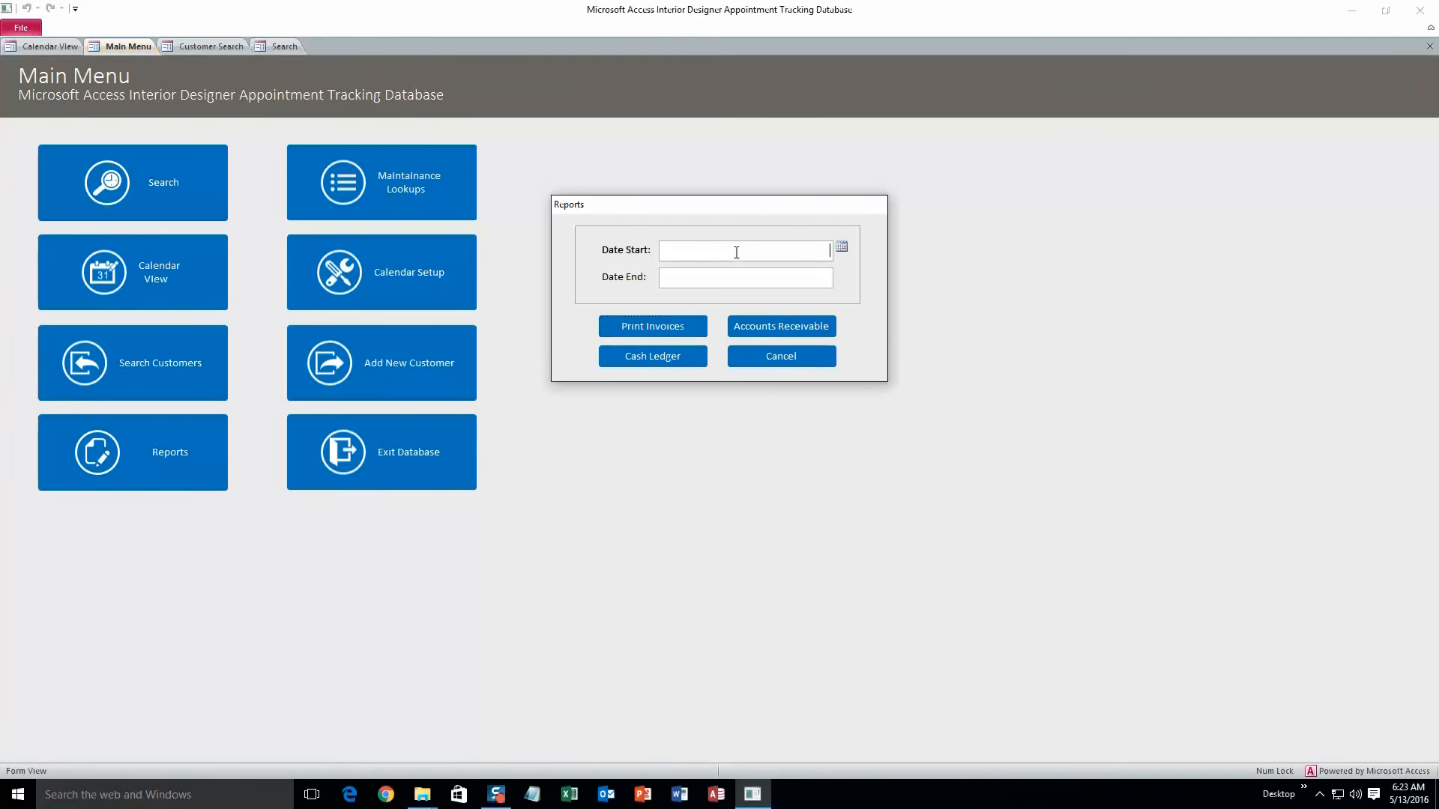
{"action": "left_click", "coordinate": [841, 247]}
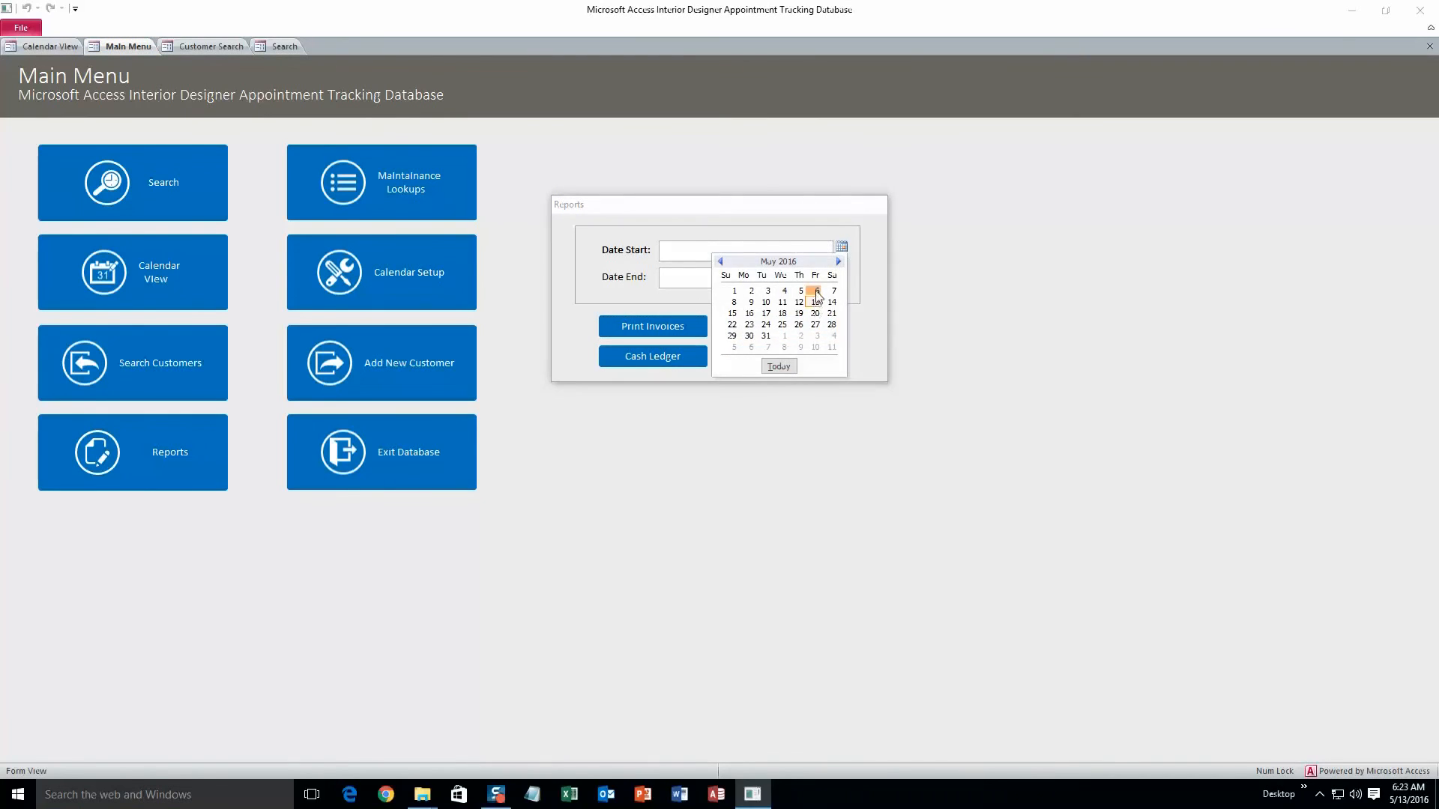
{"action": "left_click", "coordinate": [816, 292]}
{"action": "left_click", "coordinate": [827, 280]}
{"action": "left_click", "coordinate": [841, 274]}
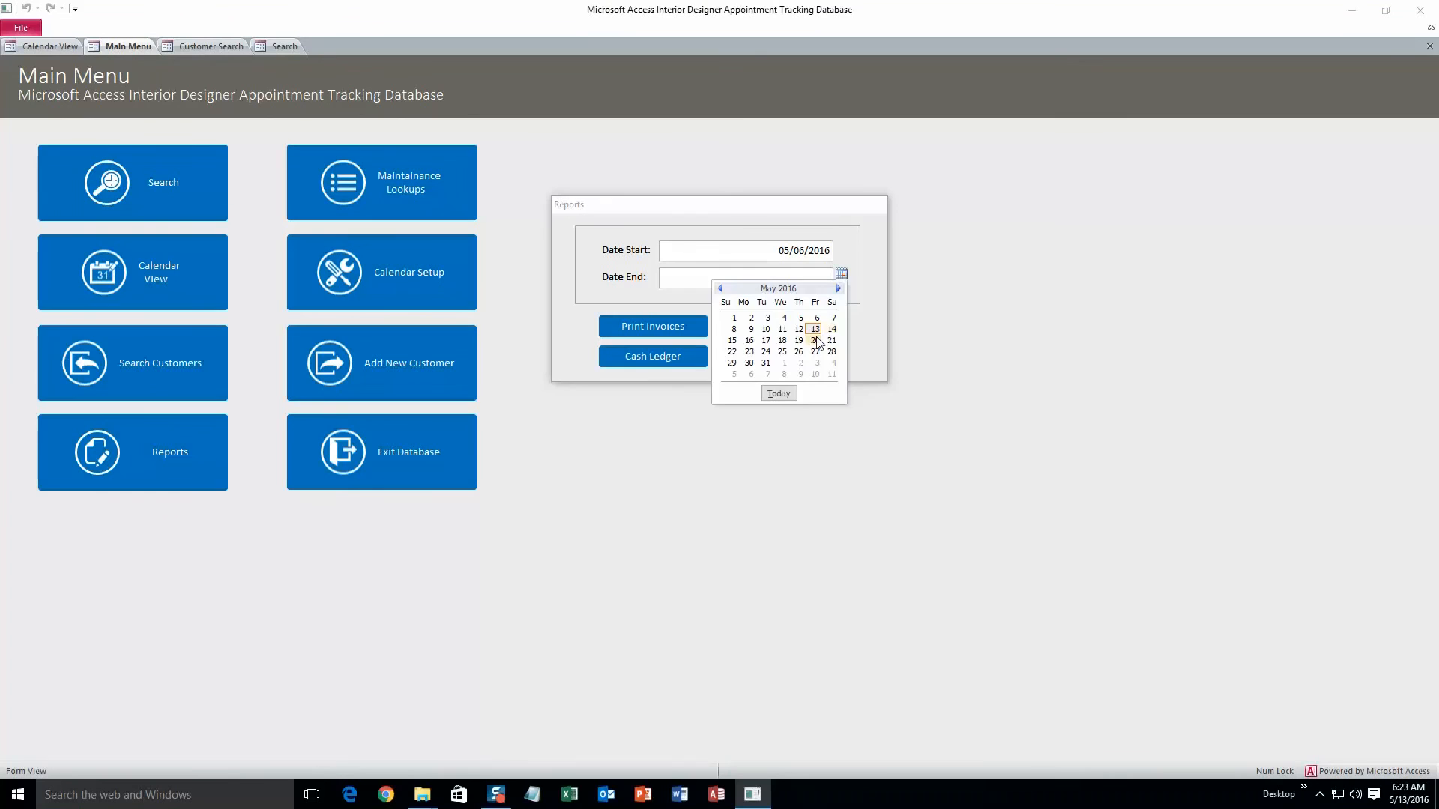
{"action": "left_click", "coordinate": [816, 335]}
{"action": "left_click", "coordinate": [685, 332]}
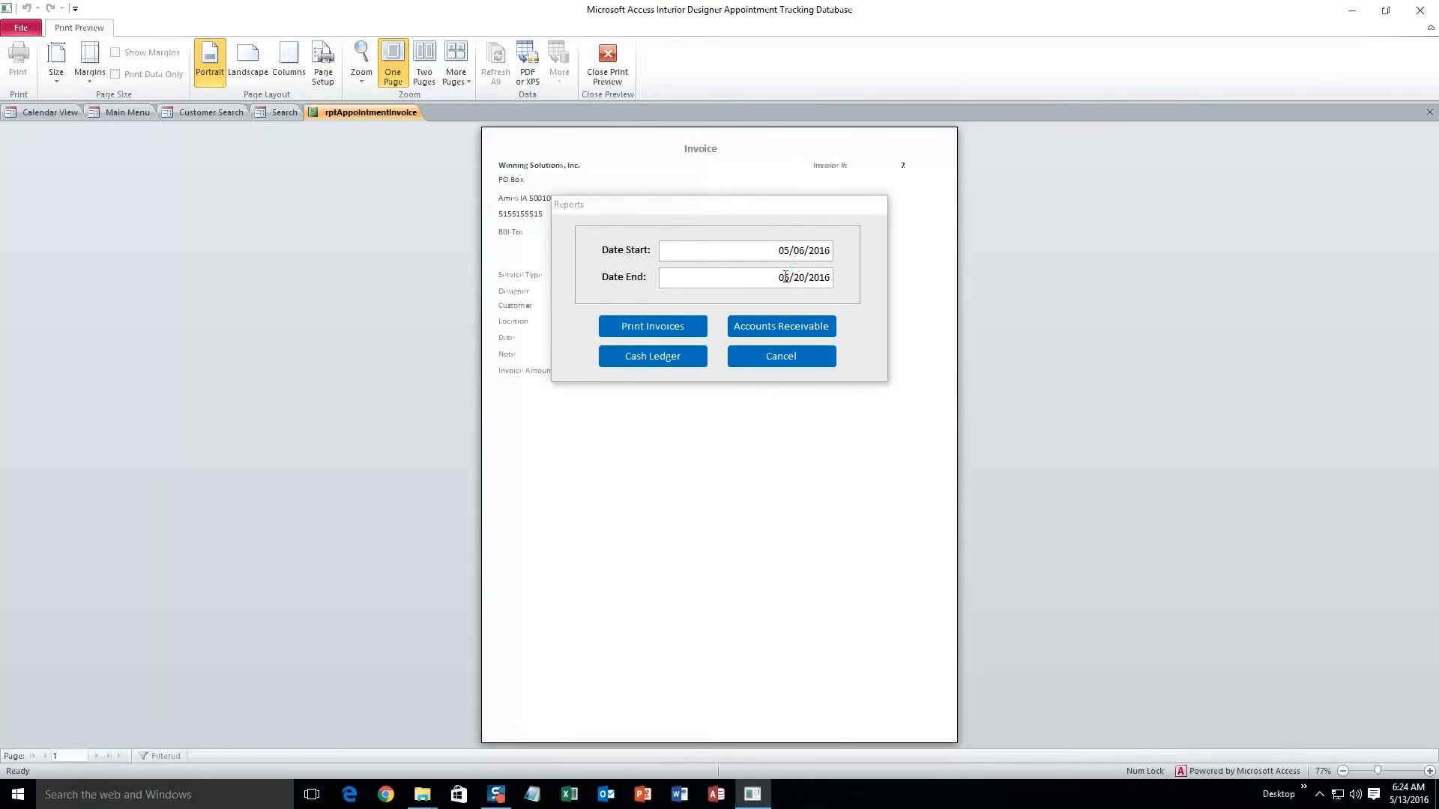
Step: Move the Reports dialog aside to view the invoice, cancel it, and close the print preview
{"action": "left_click_drag", "start_coordinate": [816, 210], "coordinate": [1222, 303]}
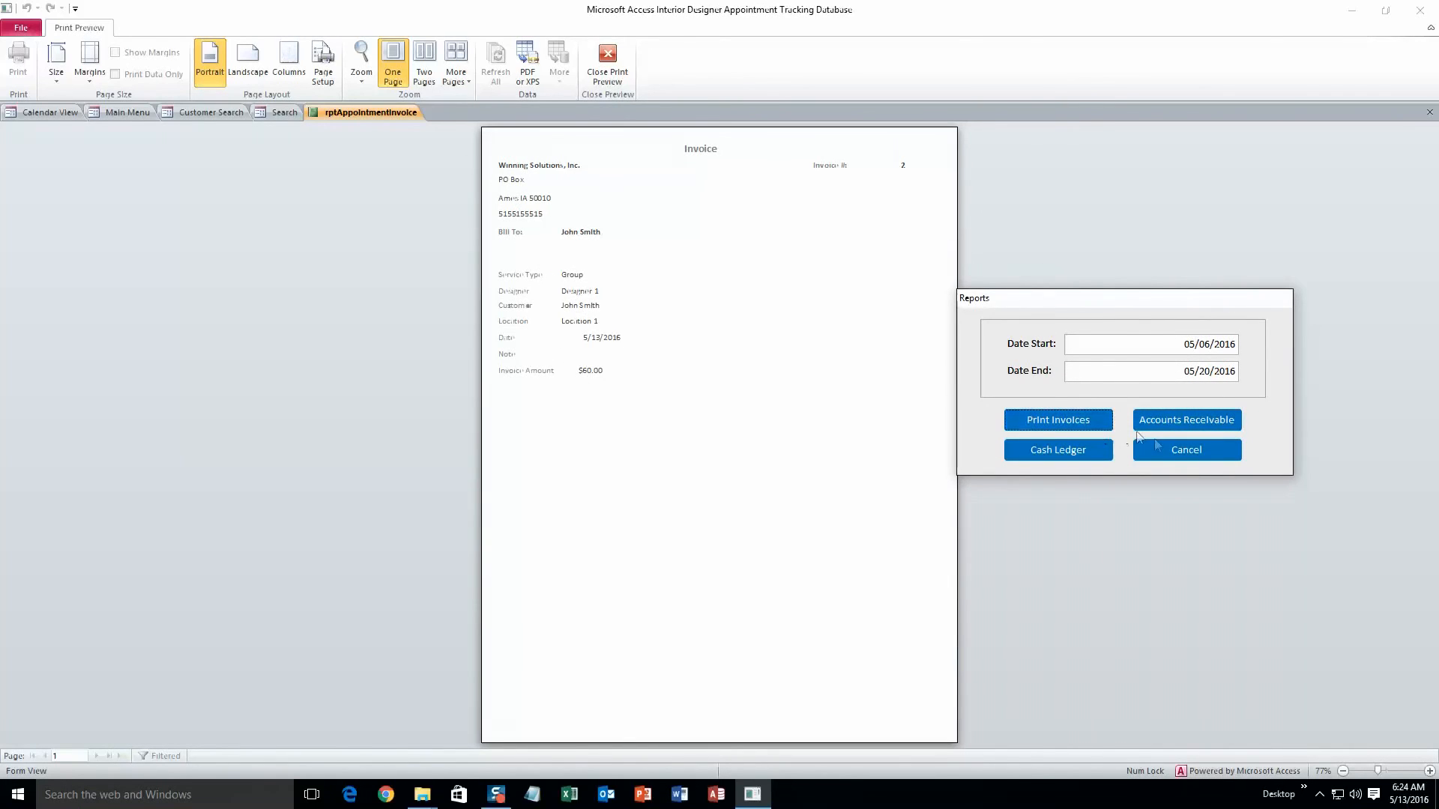
{"action": "left_click", "coordinate": [1169, 453]}
{"action": "left_click", "coordinate": [607, 64]}
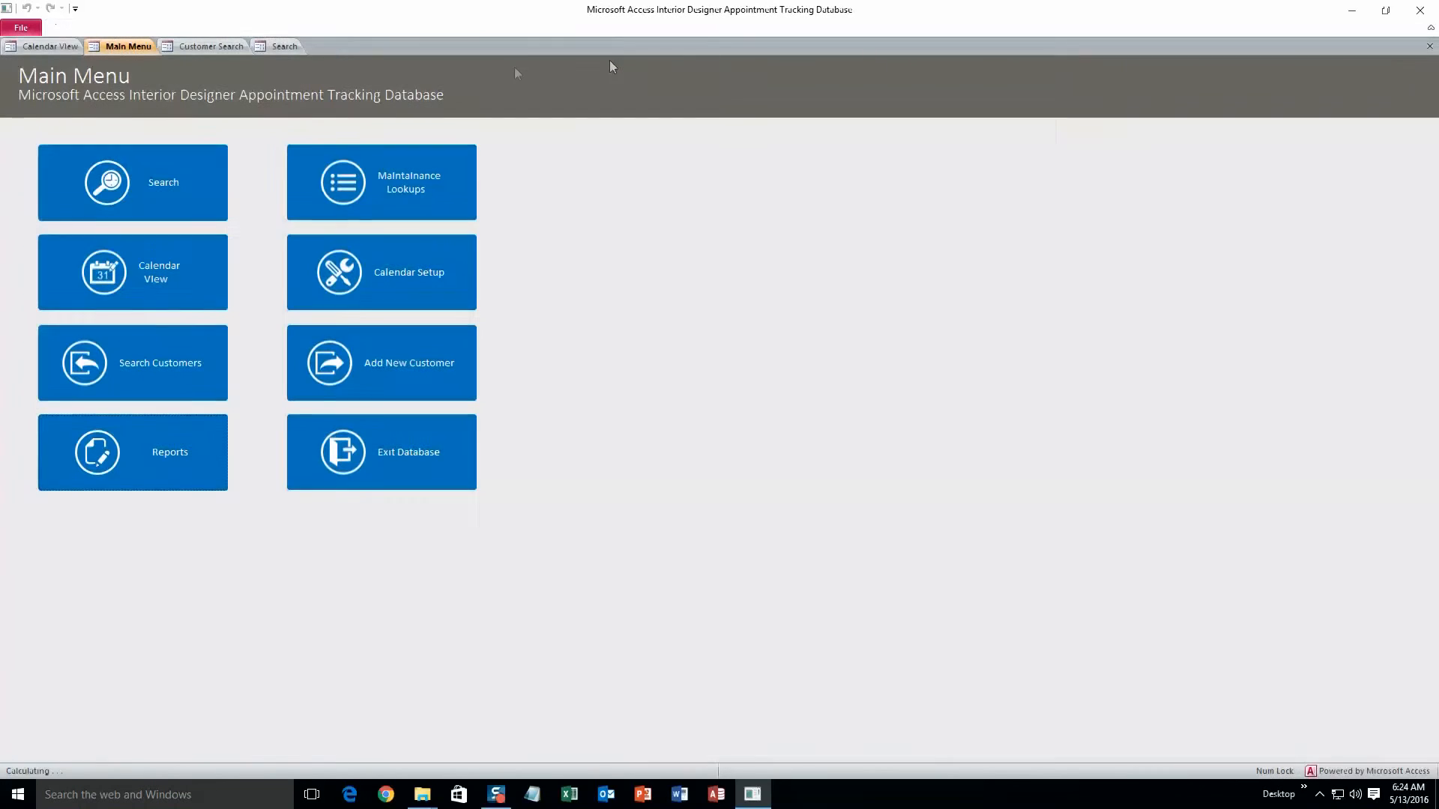